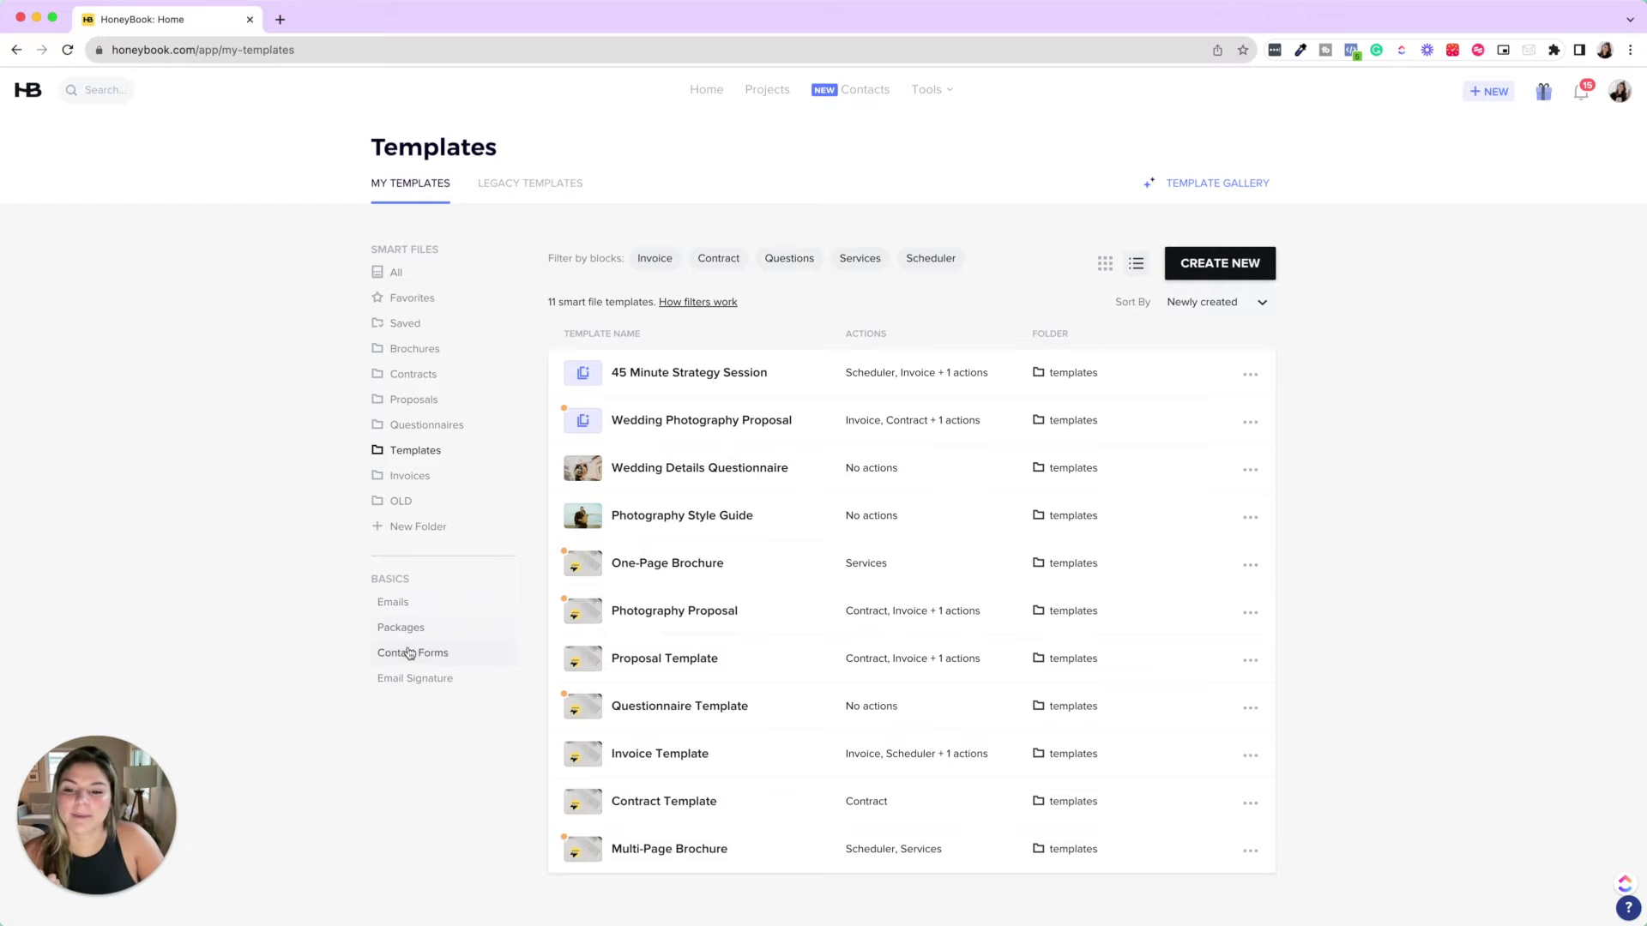
- Switch the templates list to Contact Forms and preview the new template types
left_click(941, 88)
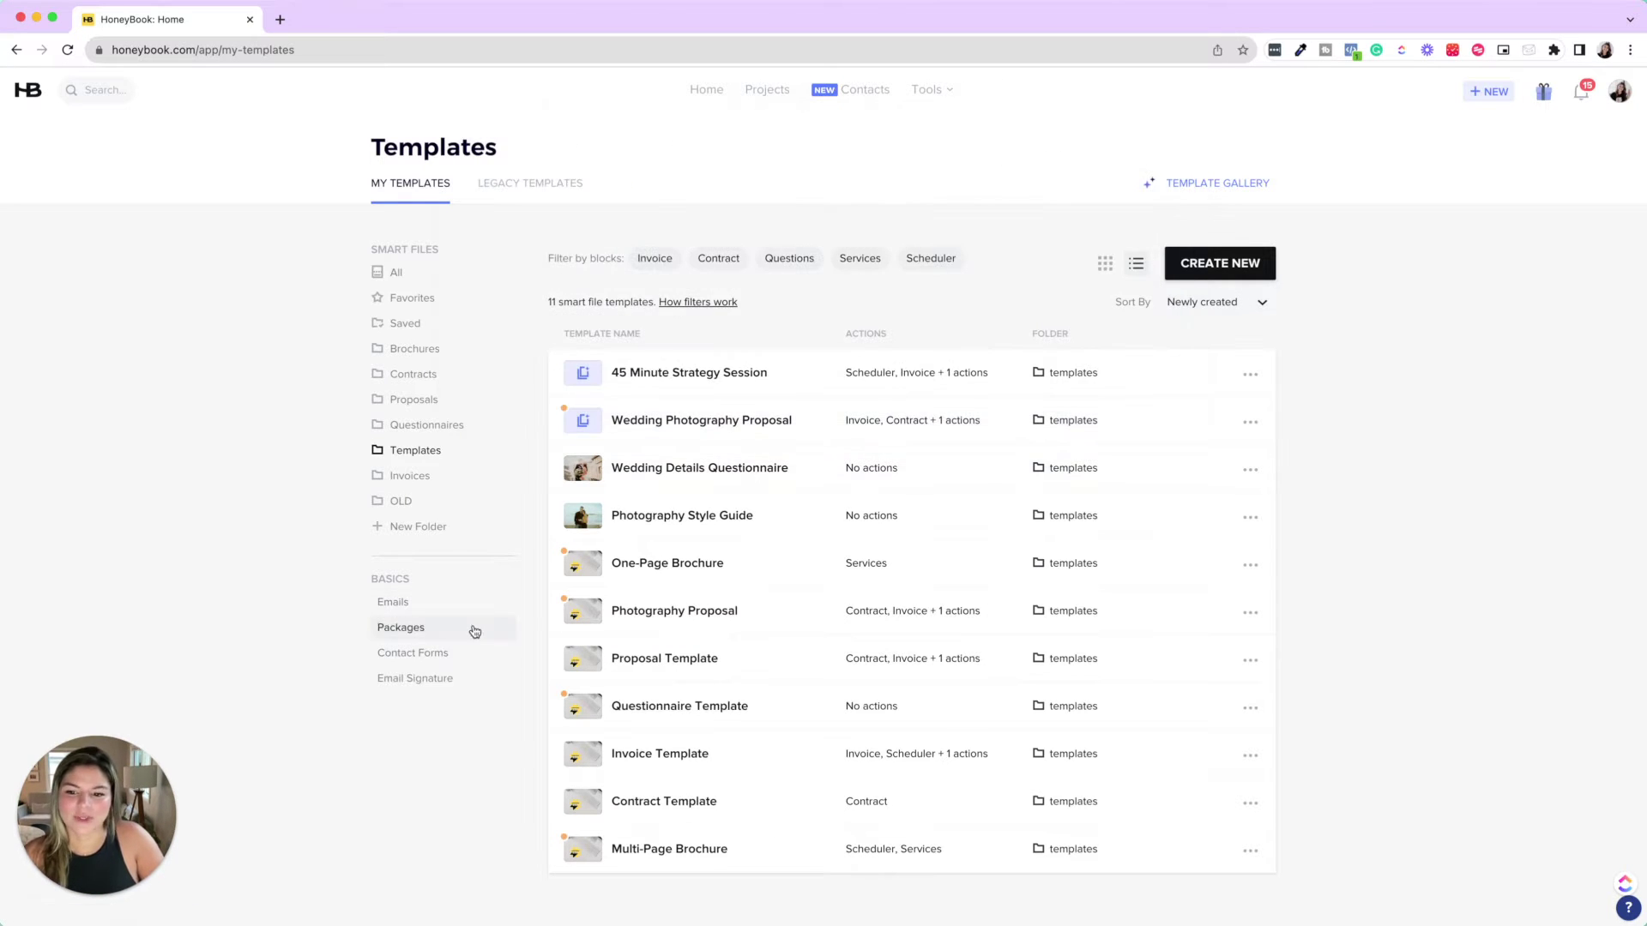
left_click(473, 655)
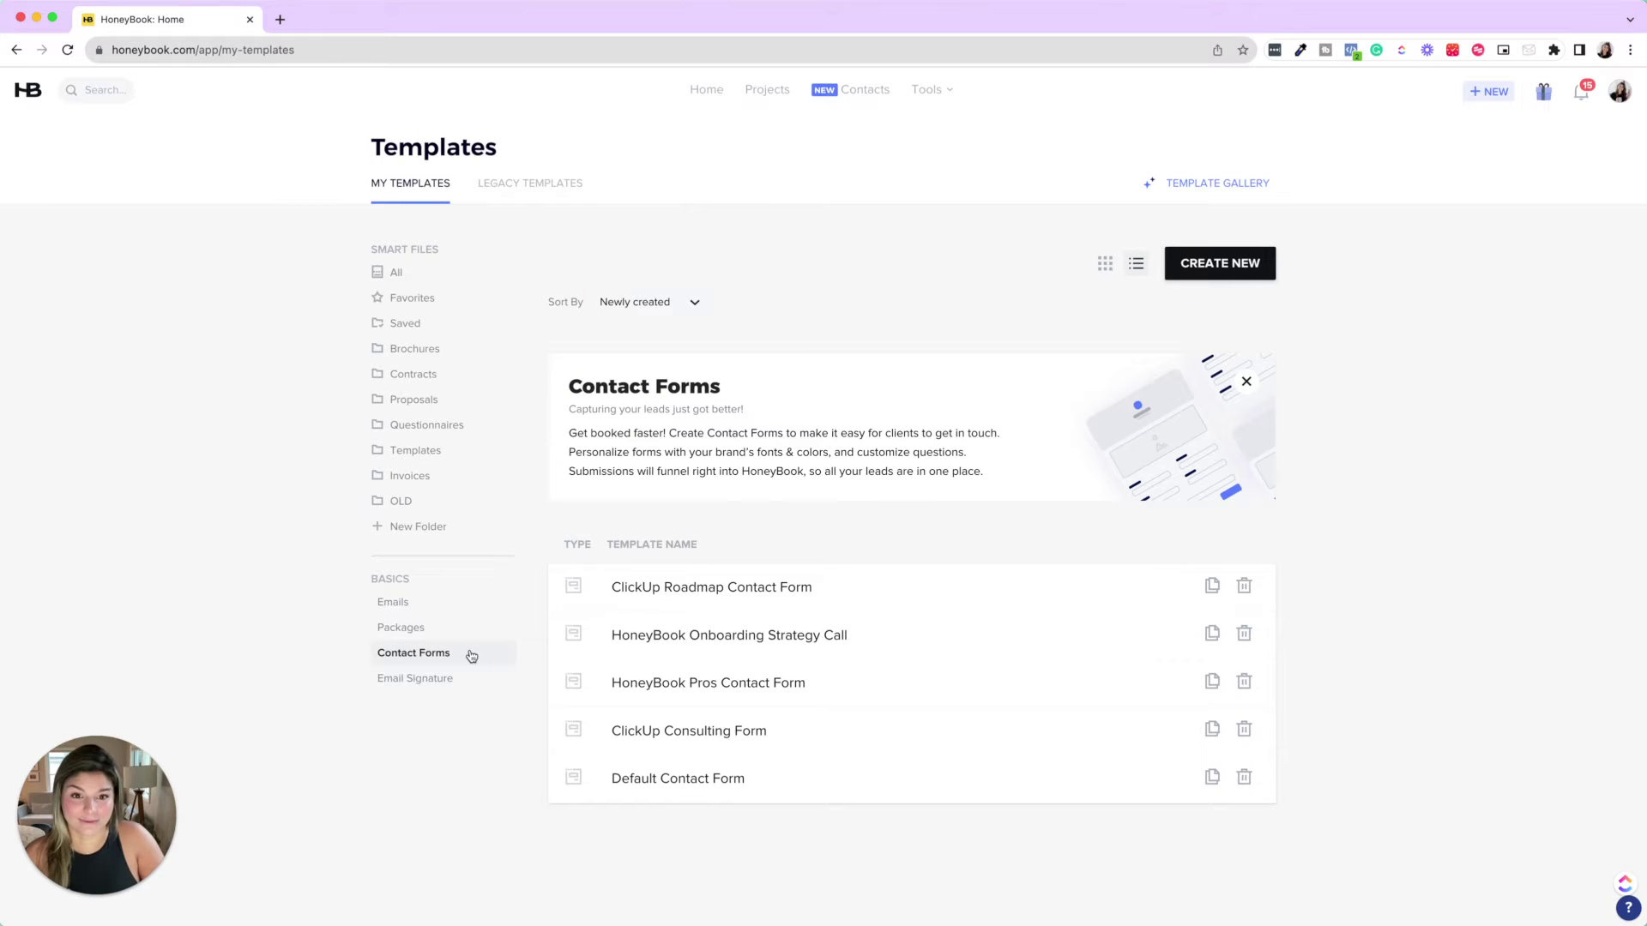
mouse_move(934, 95)
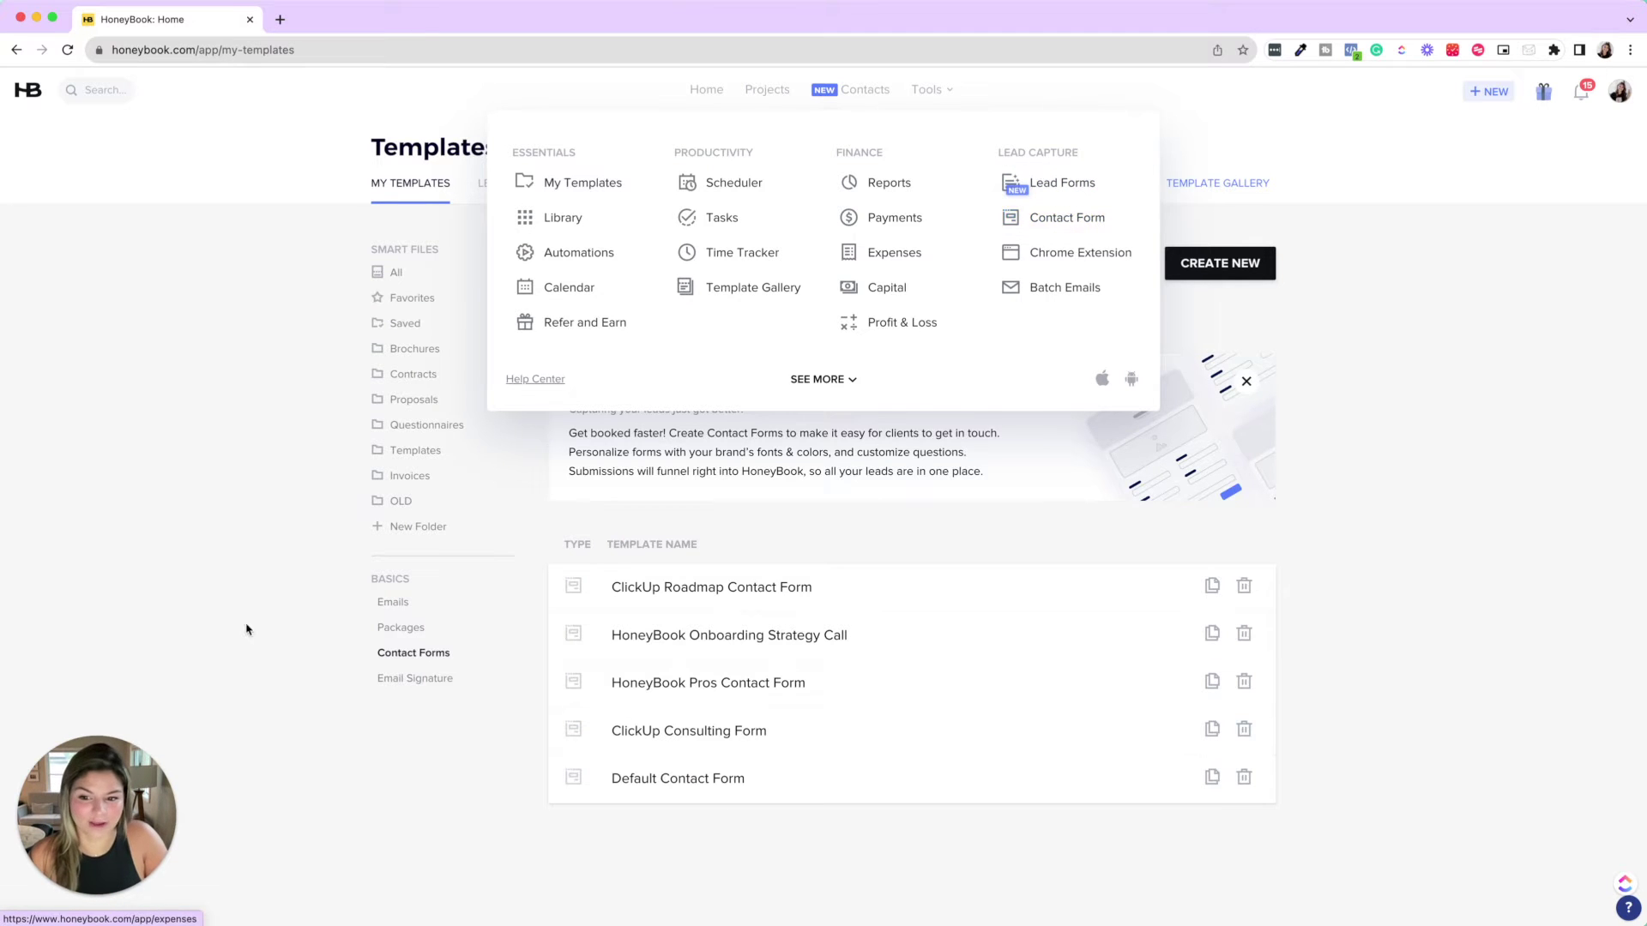
left_click(1258, 264)
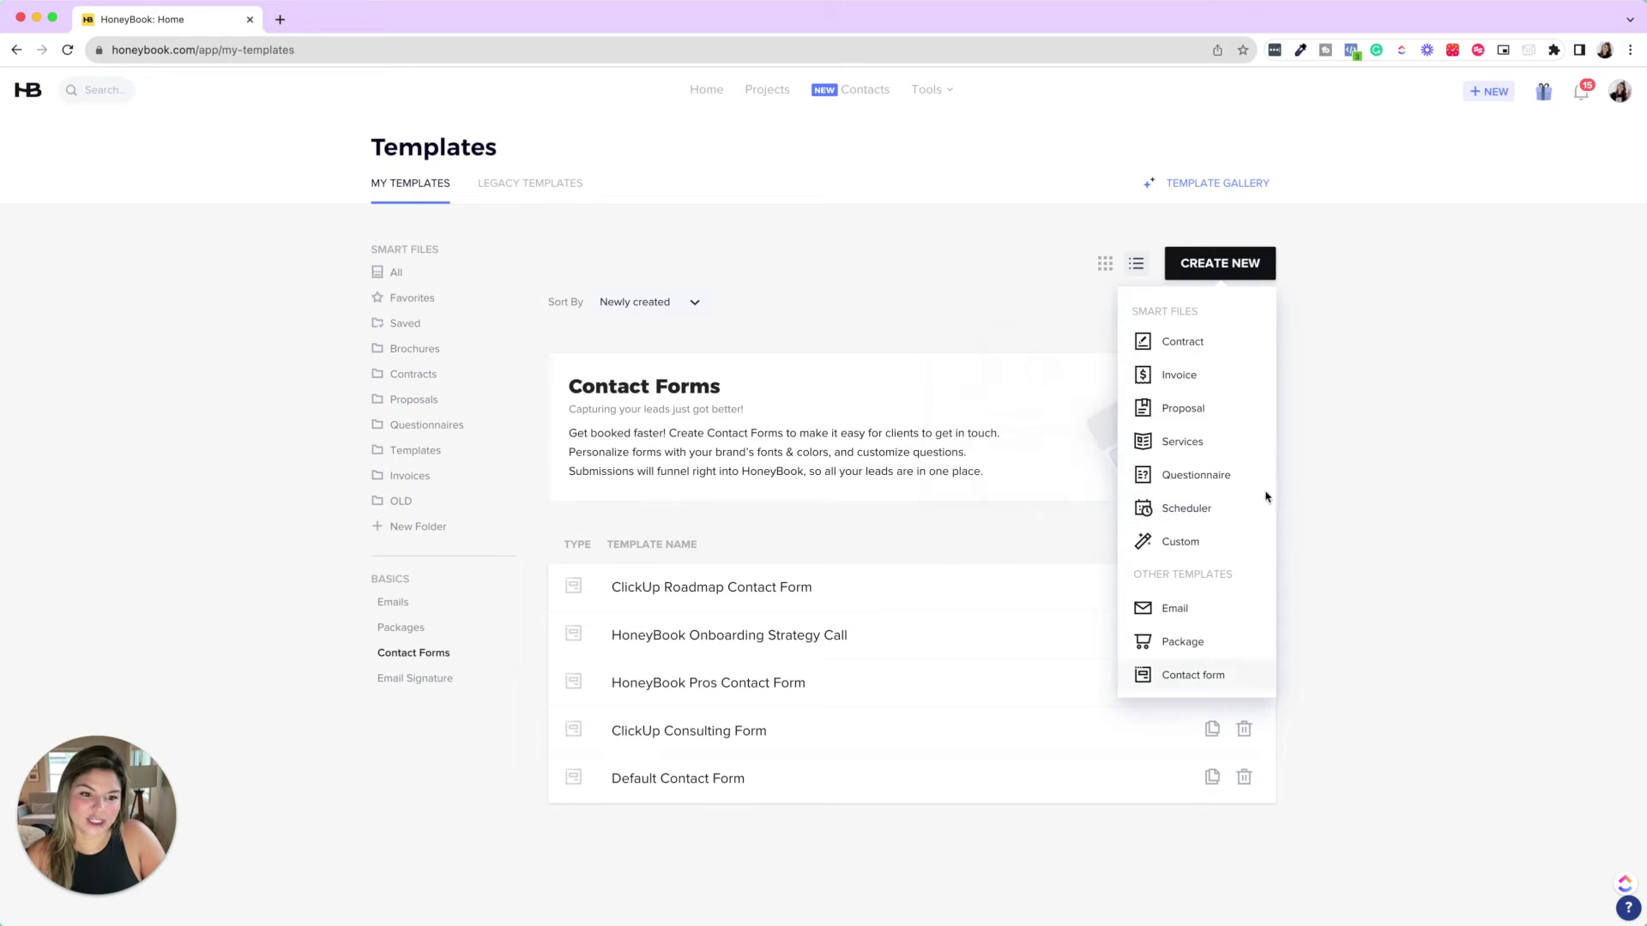
left_click(1475, 534)
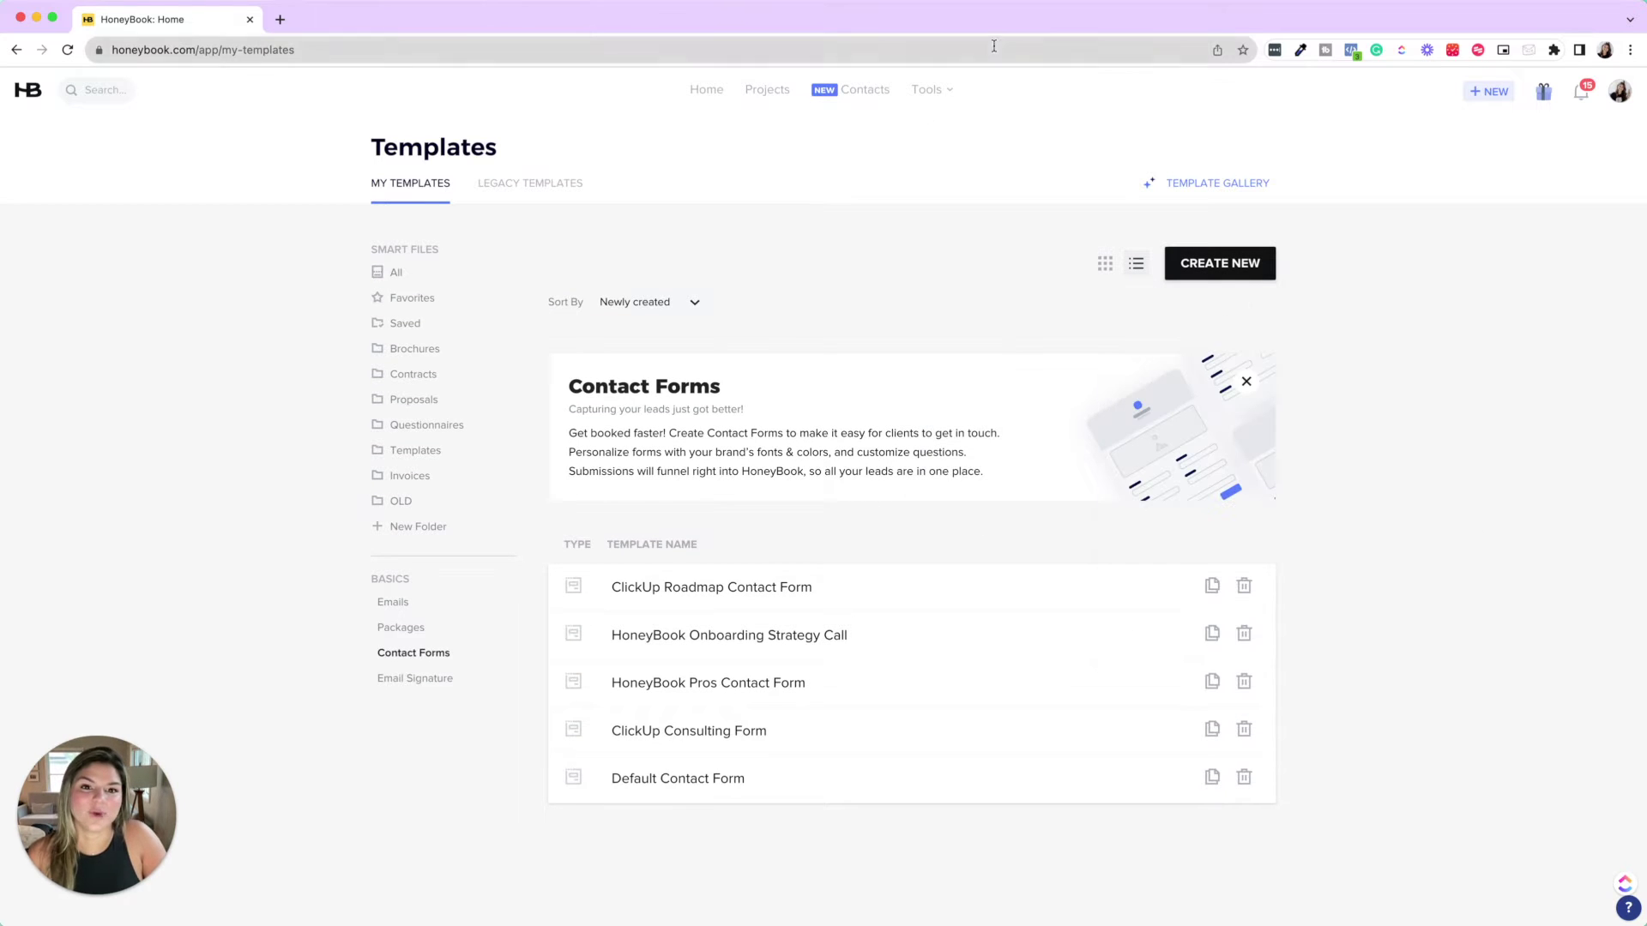
- Open the Default Contact Form template from the Contact Forms list
left_click(943, 90)
left_click(1540, 453)
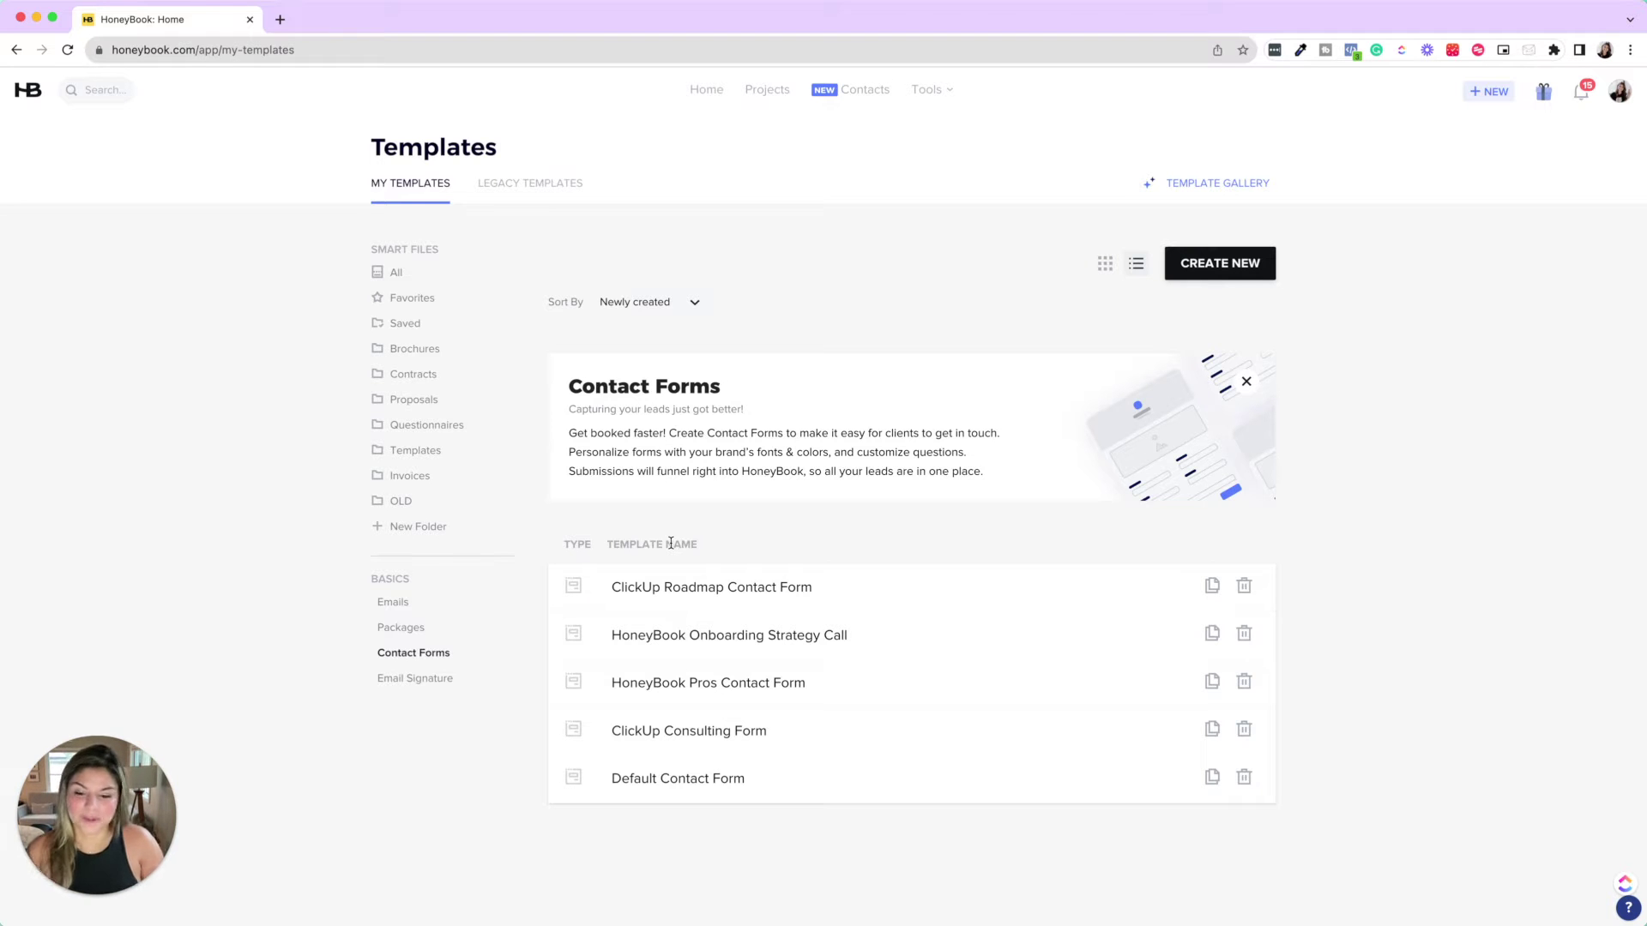
left_click(705, 803)
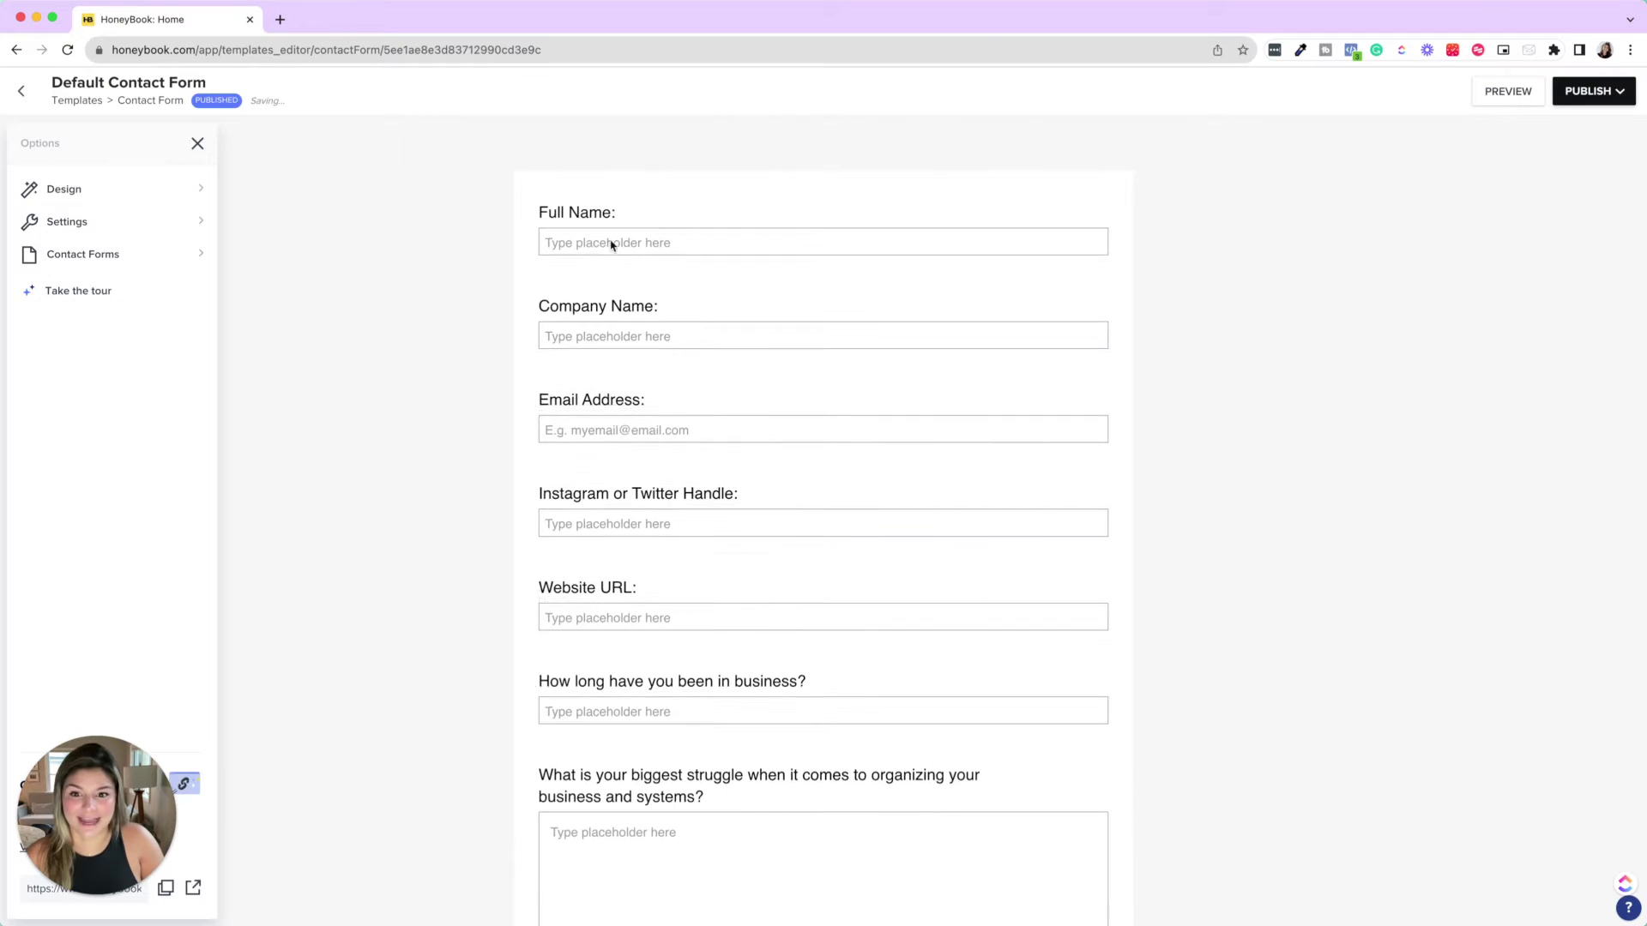
- Scroll through the Default Contact Form's questions and open dasilvalife.com in a new tab
scroll(823, 244, "down", 8)
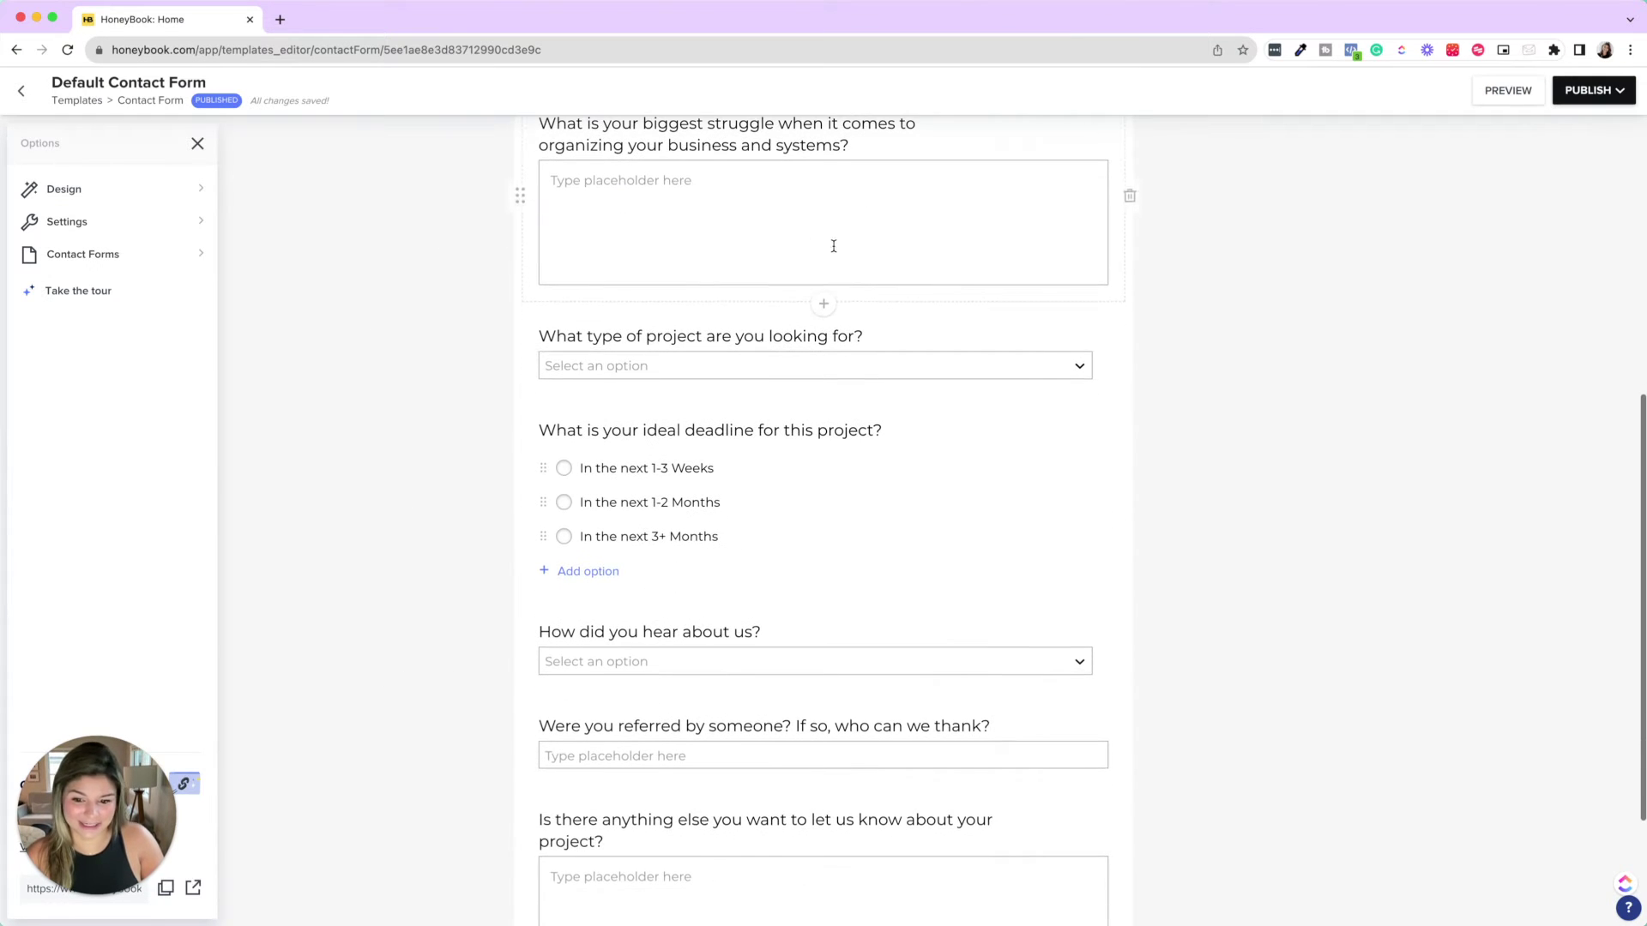
left_click(279, 19)
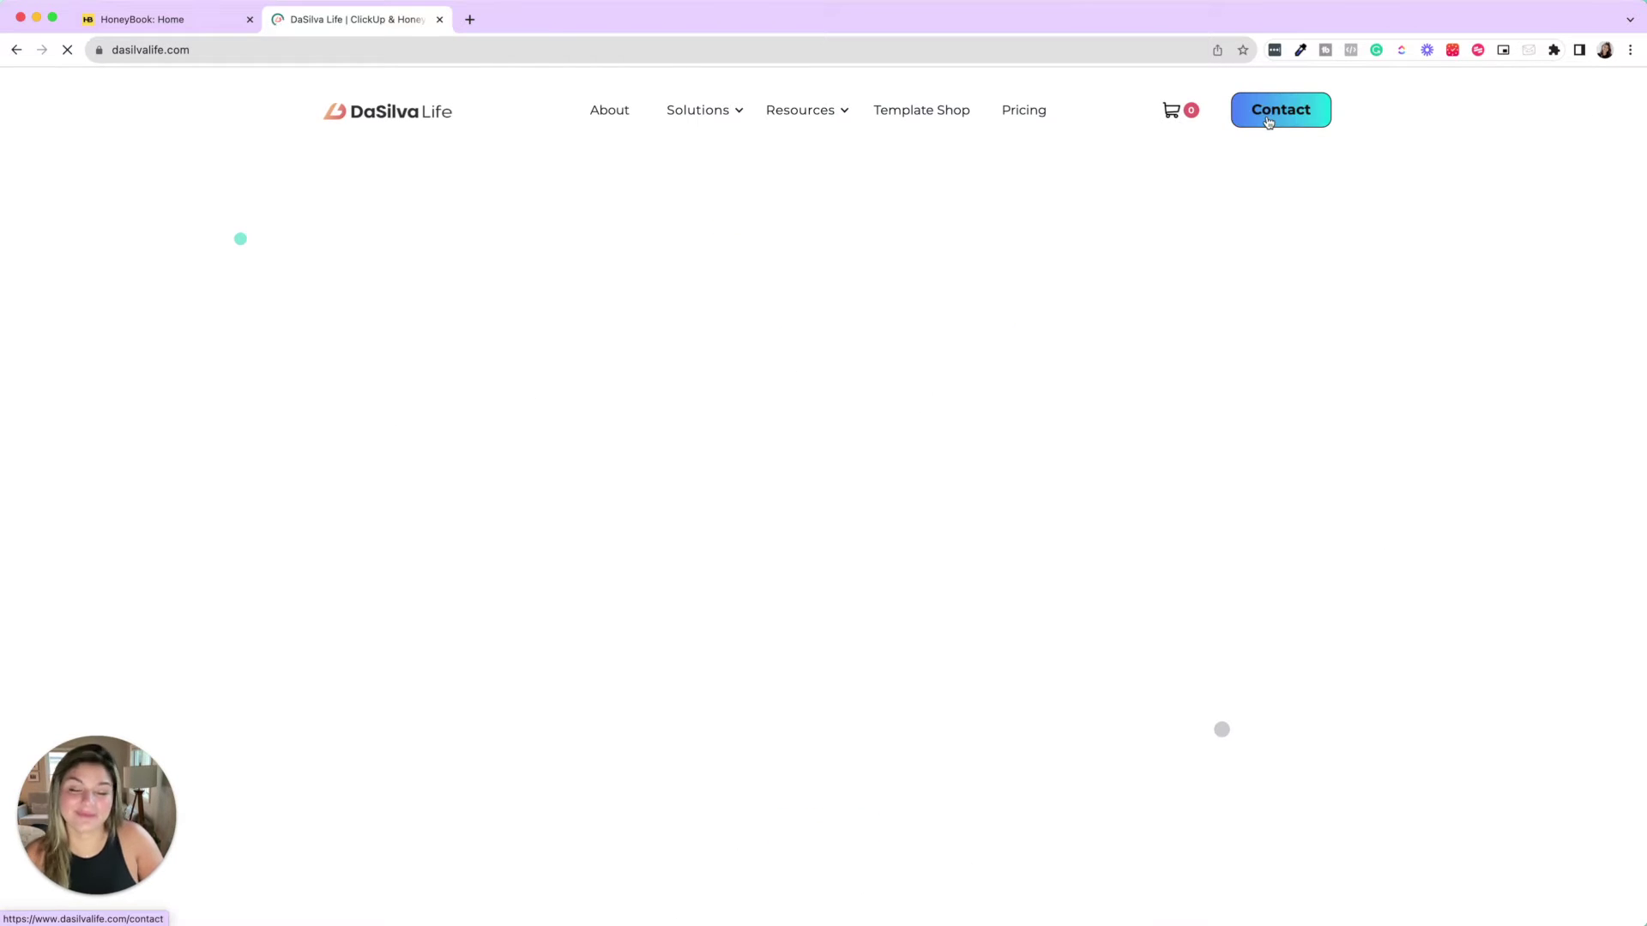
- Go to the DaSilva Life Contact page and scroll through its inquiry form
left_click(1267, 122)
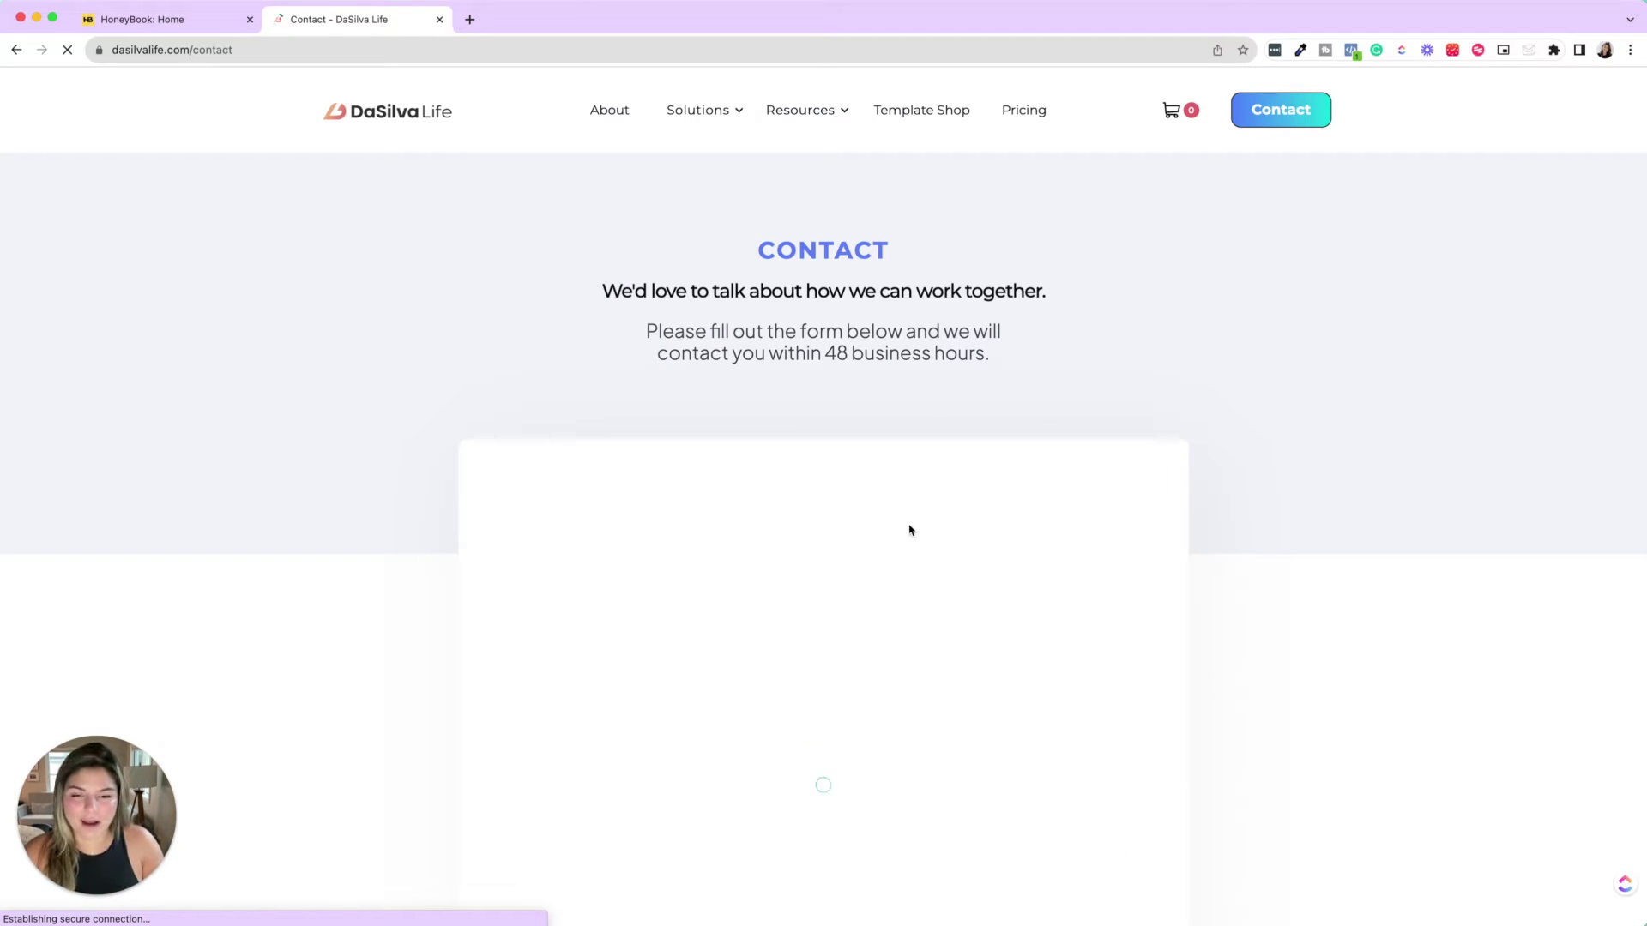
scroll(909, 530, "down", 6)
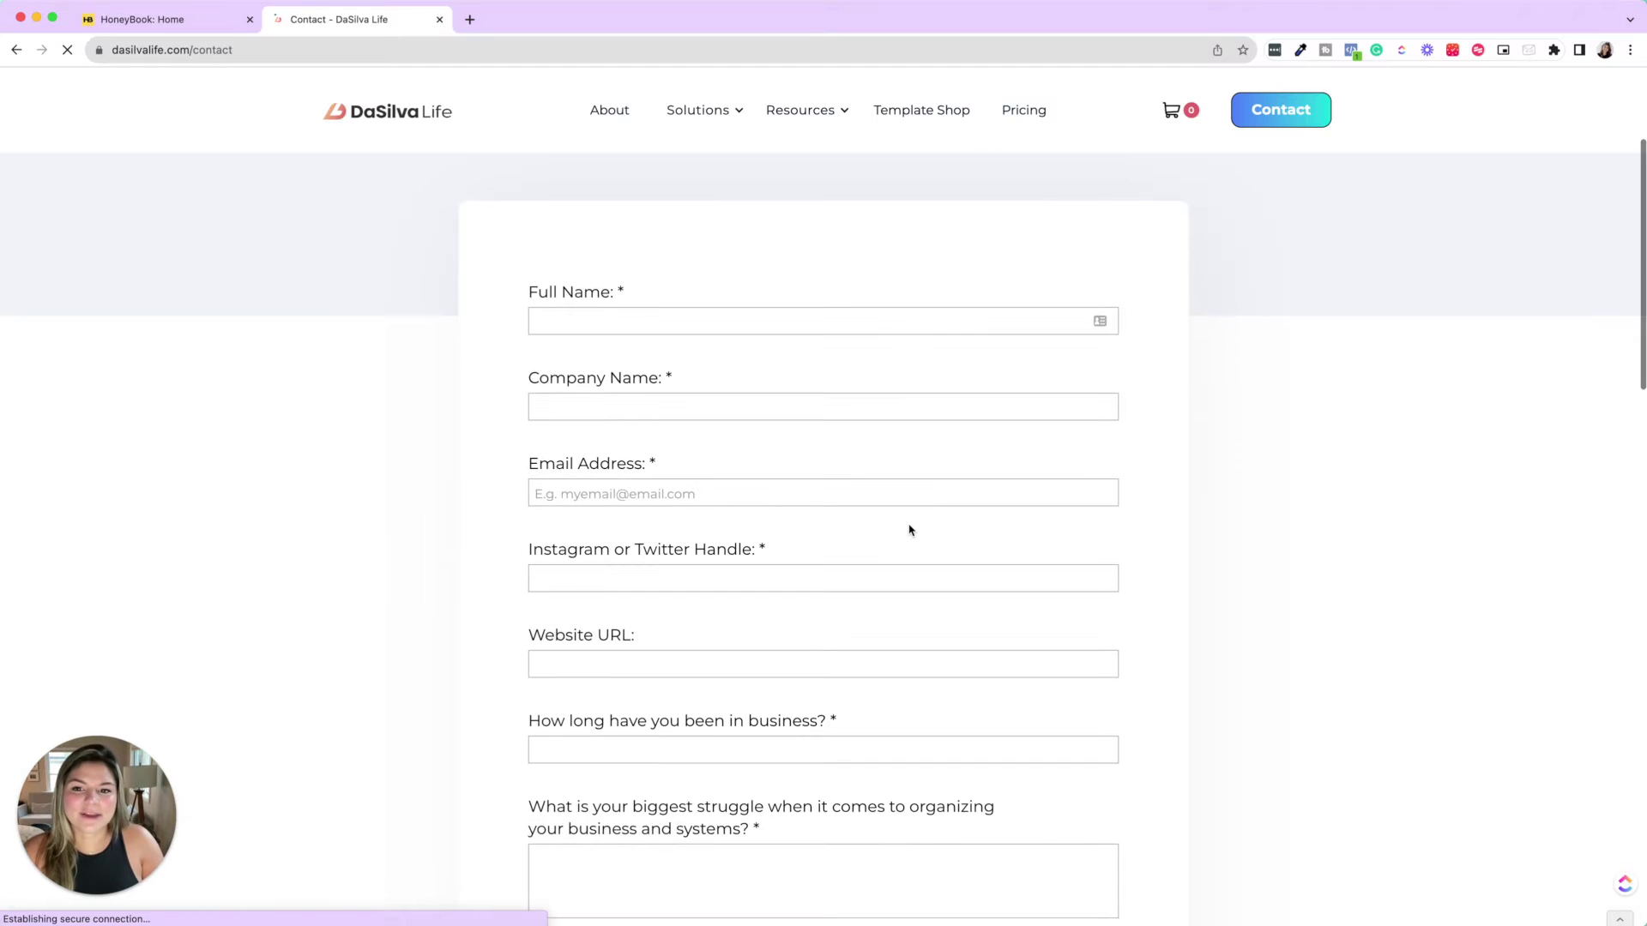
scroll(909, 529, "down", 3)
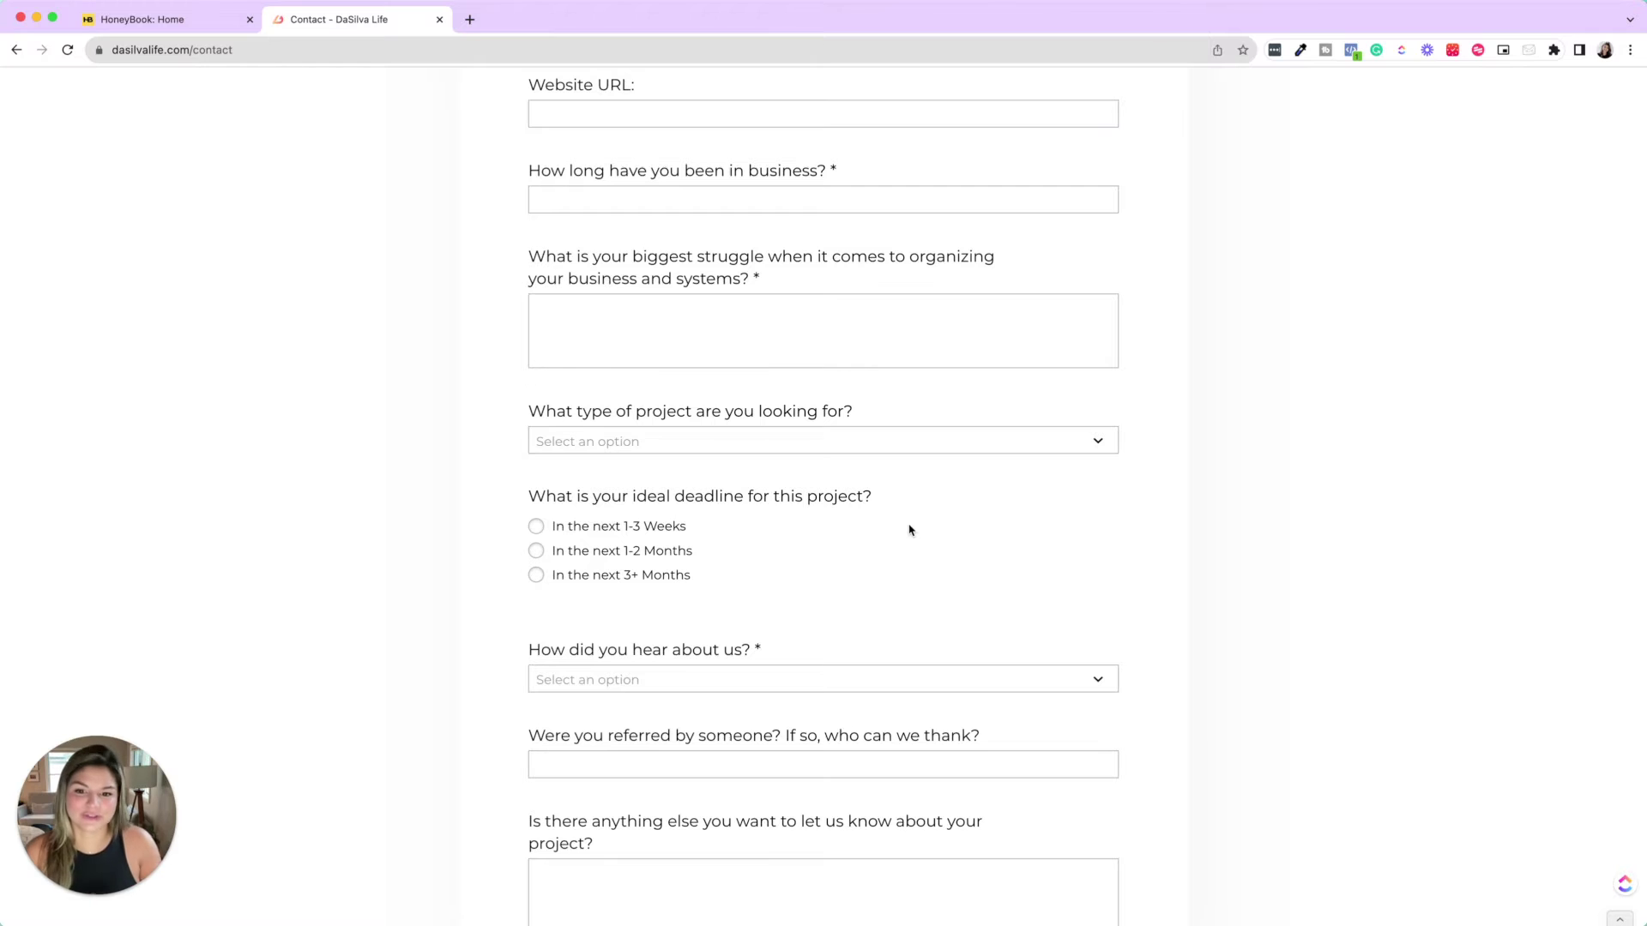
scroll(909, 529, "down", 3)
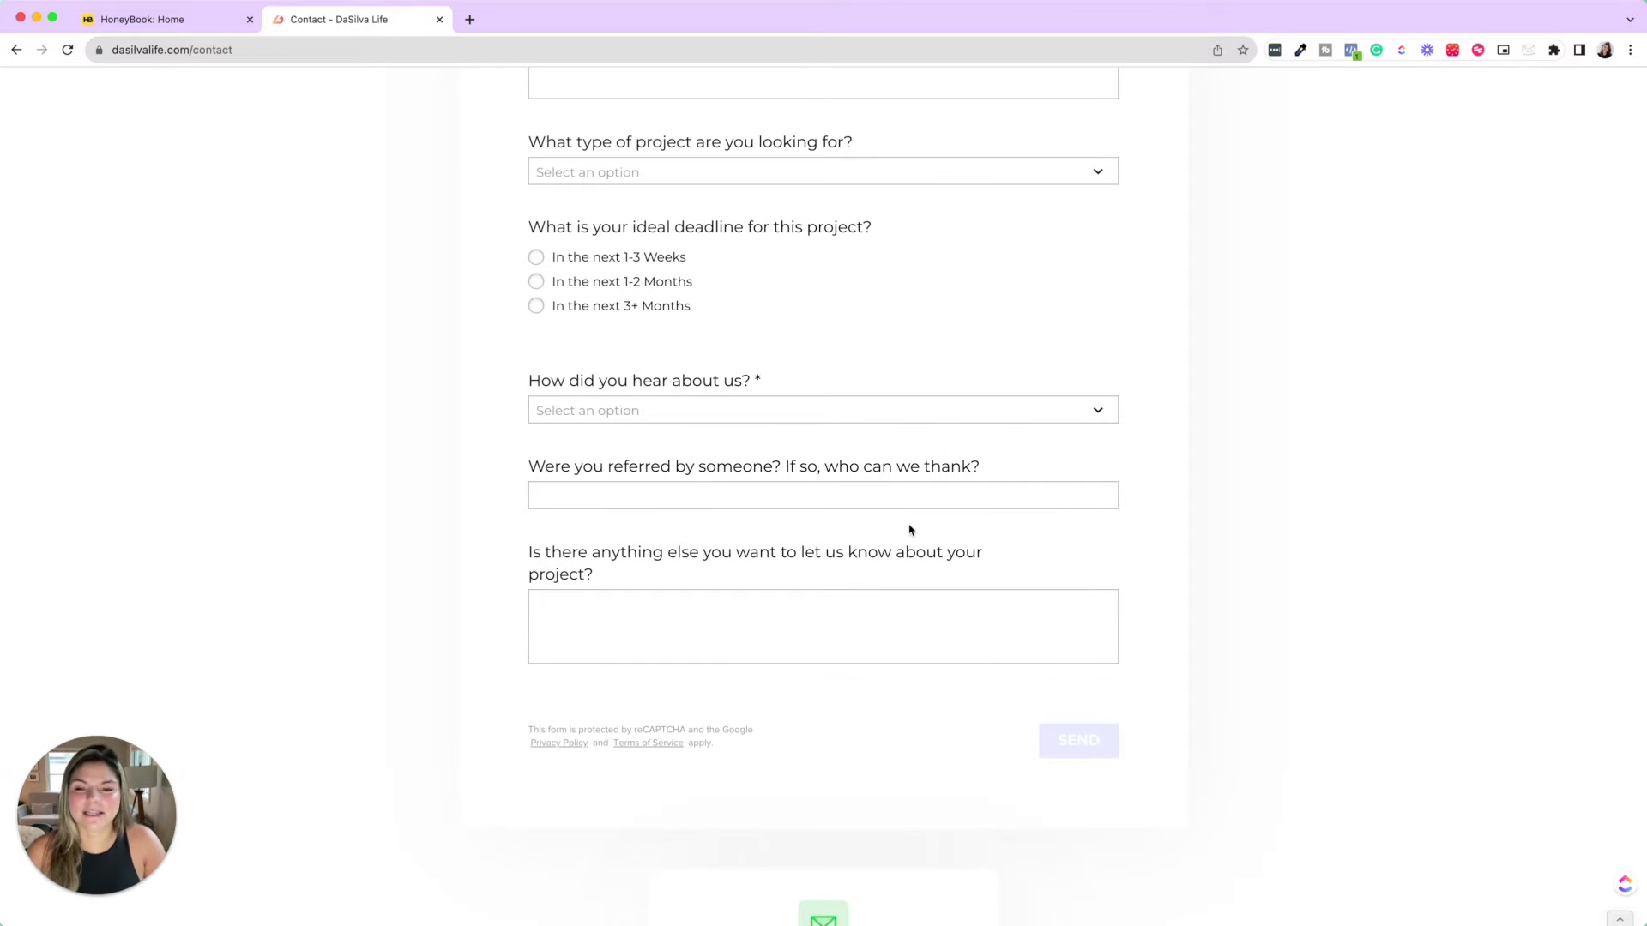
scroll(909, 529, "up", 10)
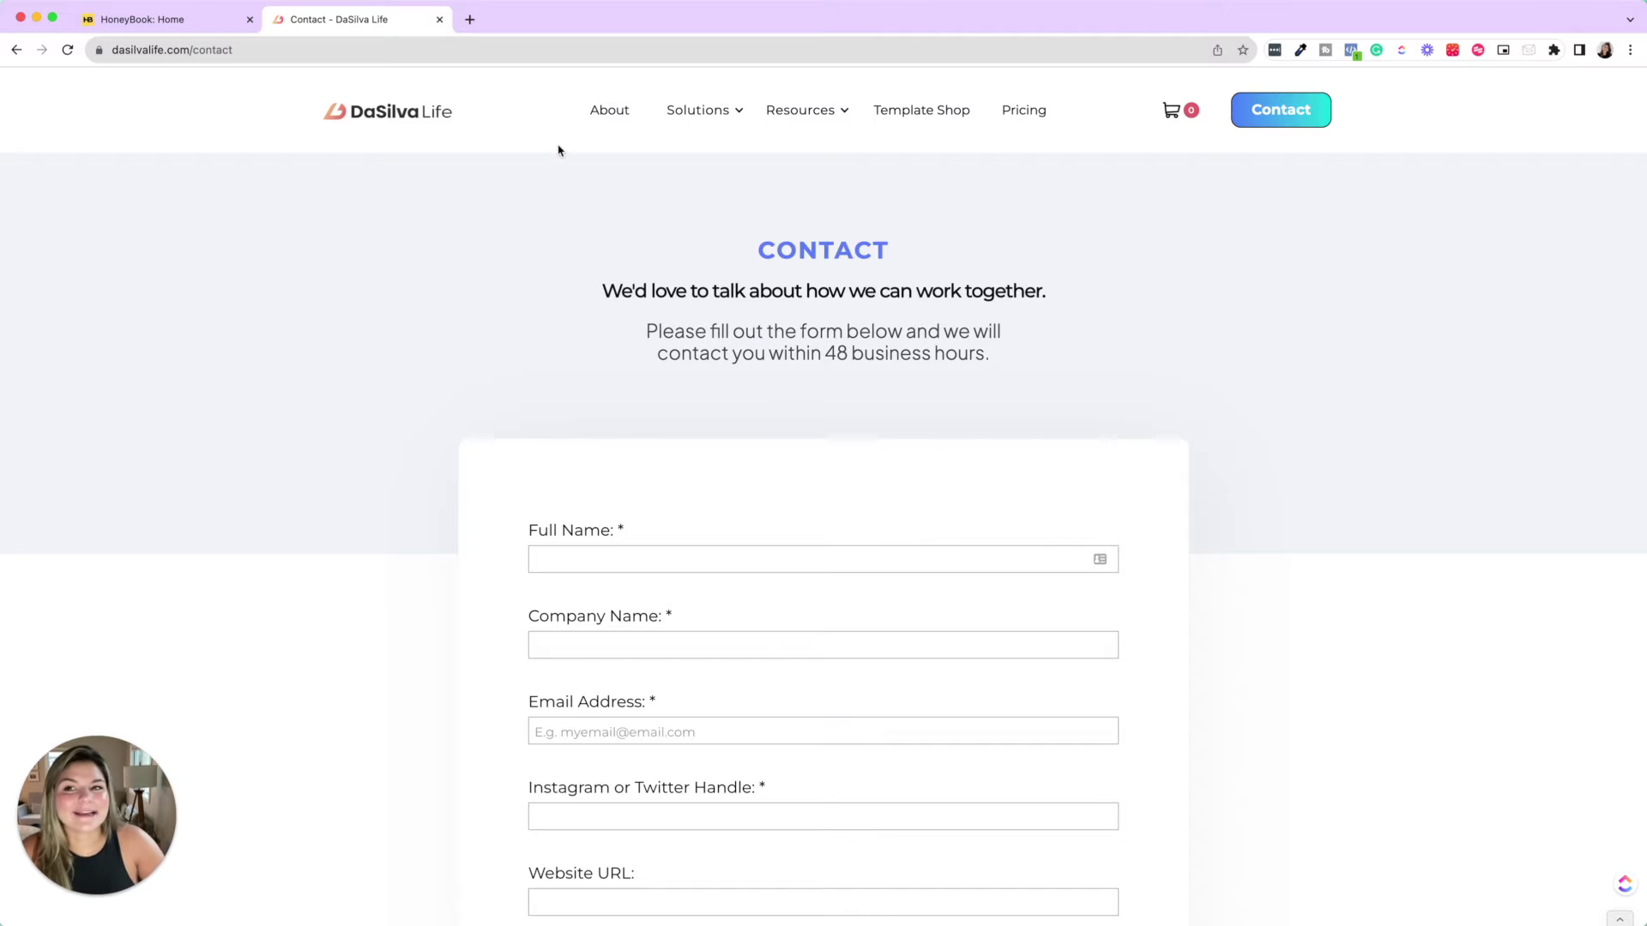
- Back in HoneyBook, leave the Default Contact Form editor for the Contact Forms templates list
left_click(188, 22)
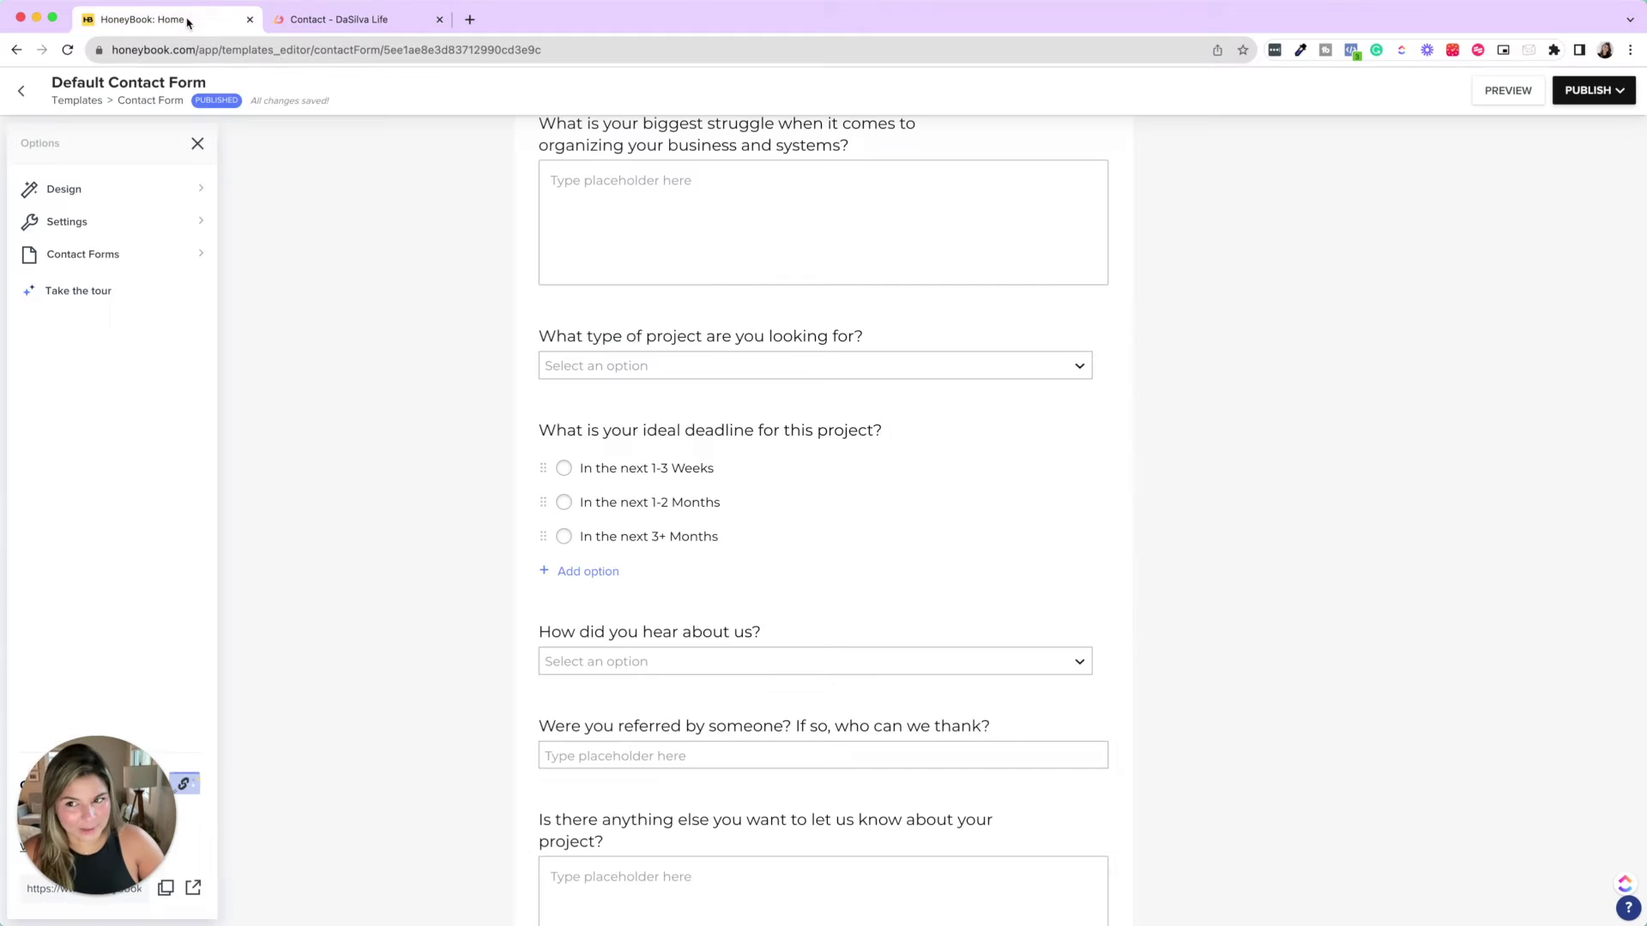
scroll(272, 121, "up", 8)
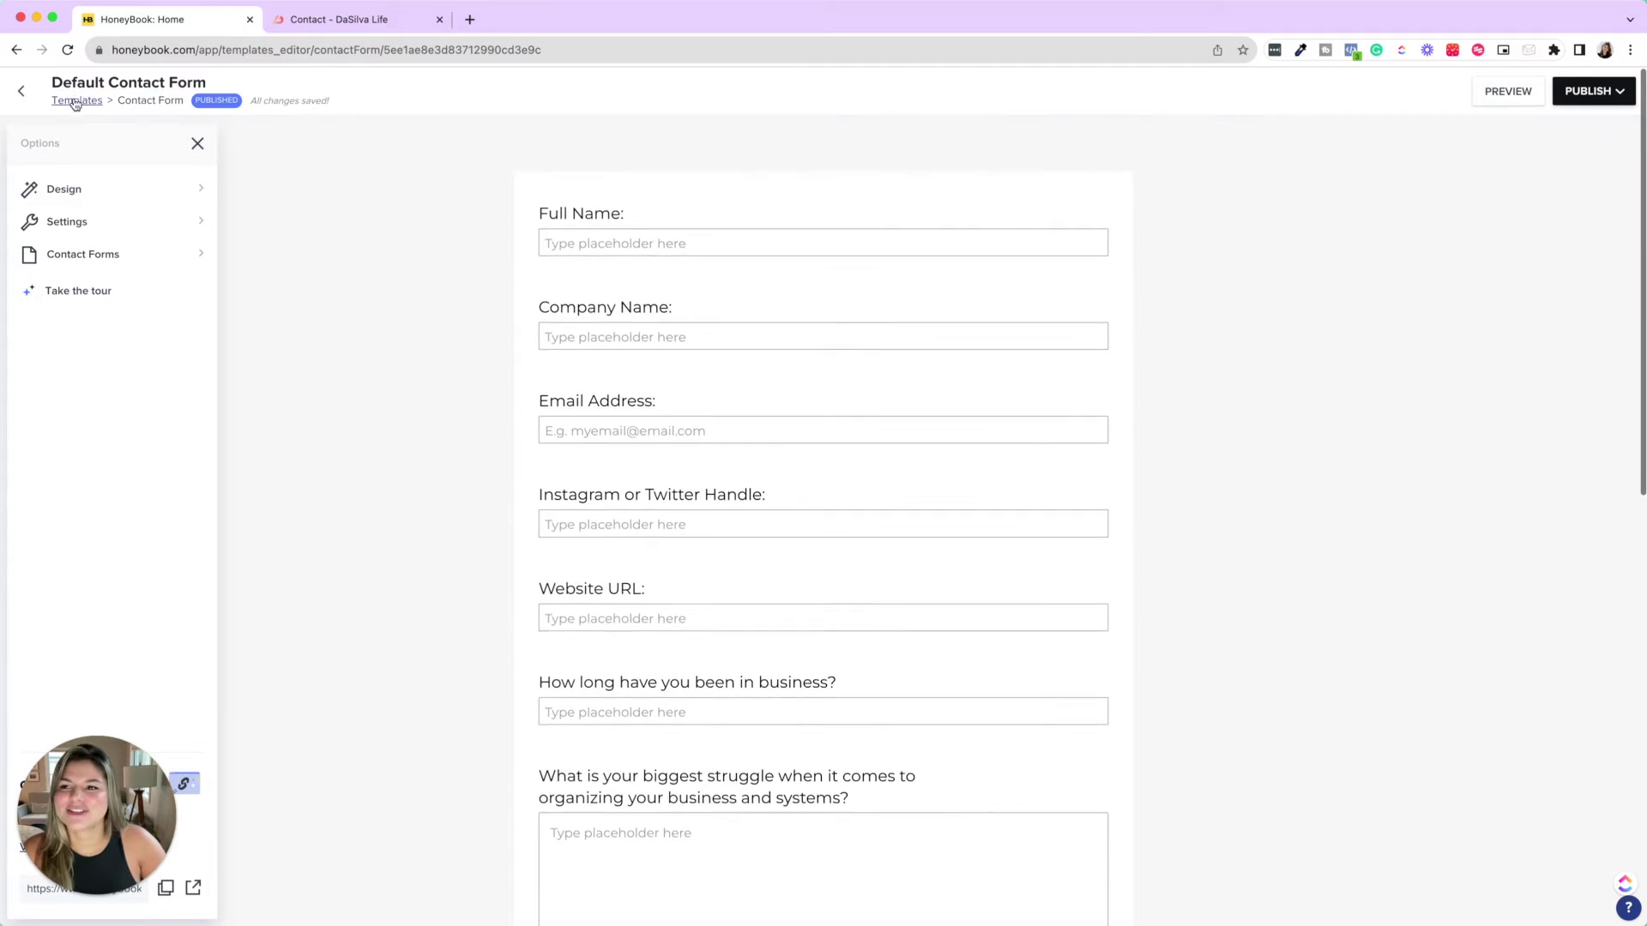
left_click(21, 91)
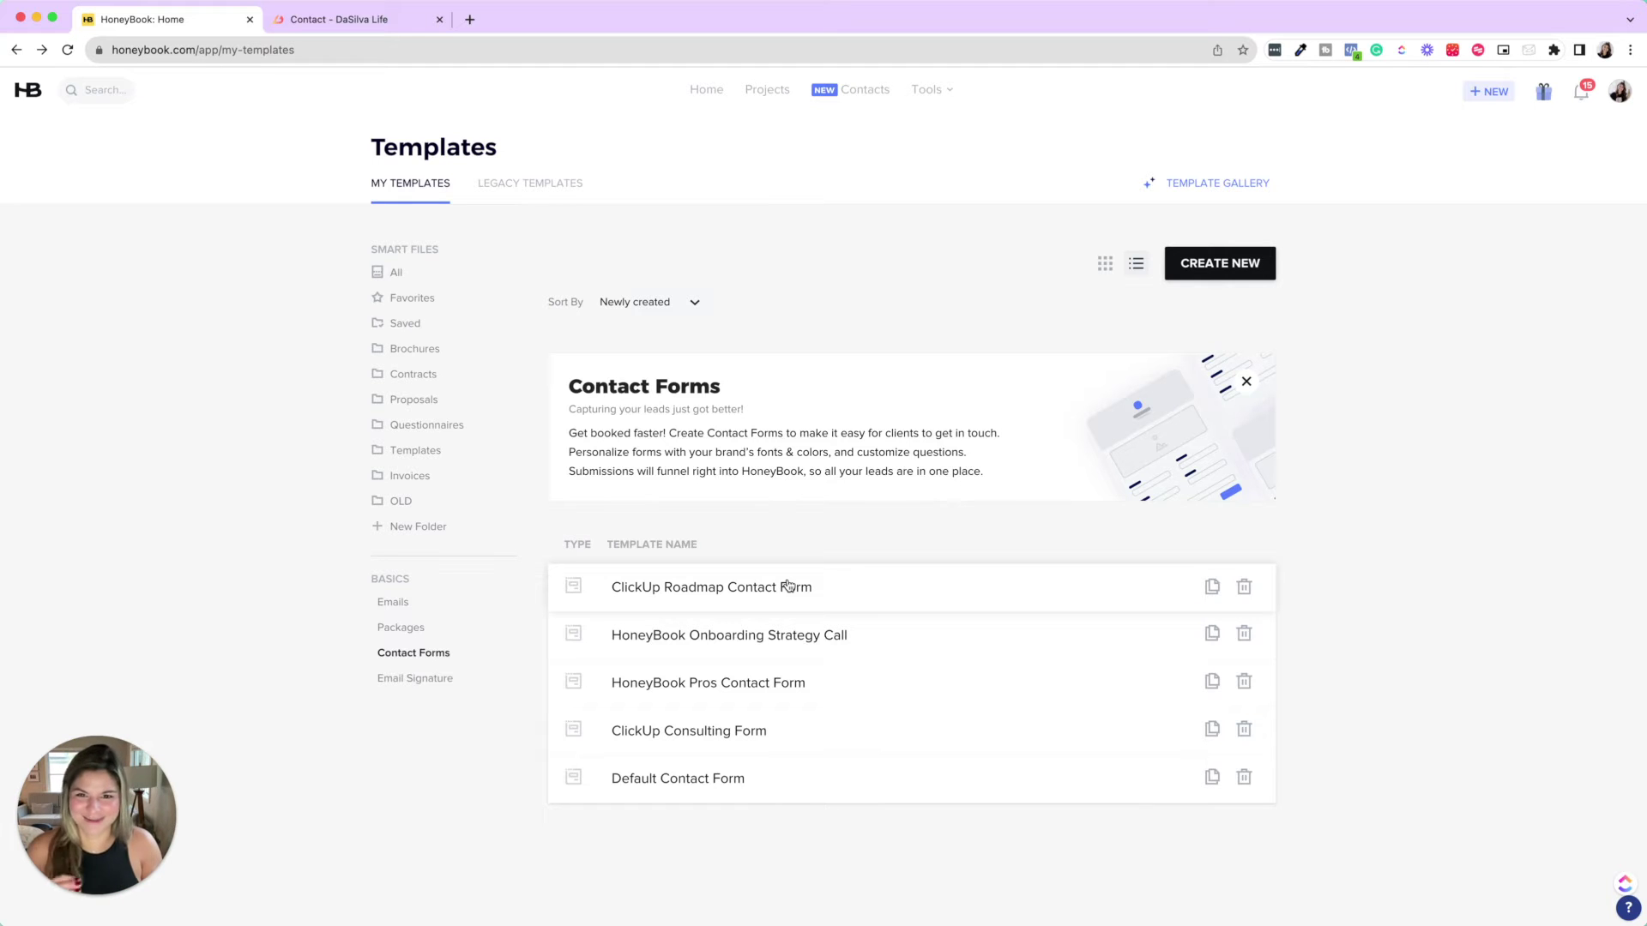
- Go to the Lead Forms page and open the Consultation Call form
left_click(928, 89)
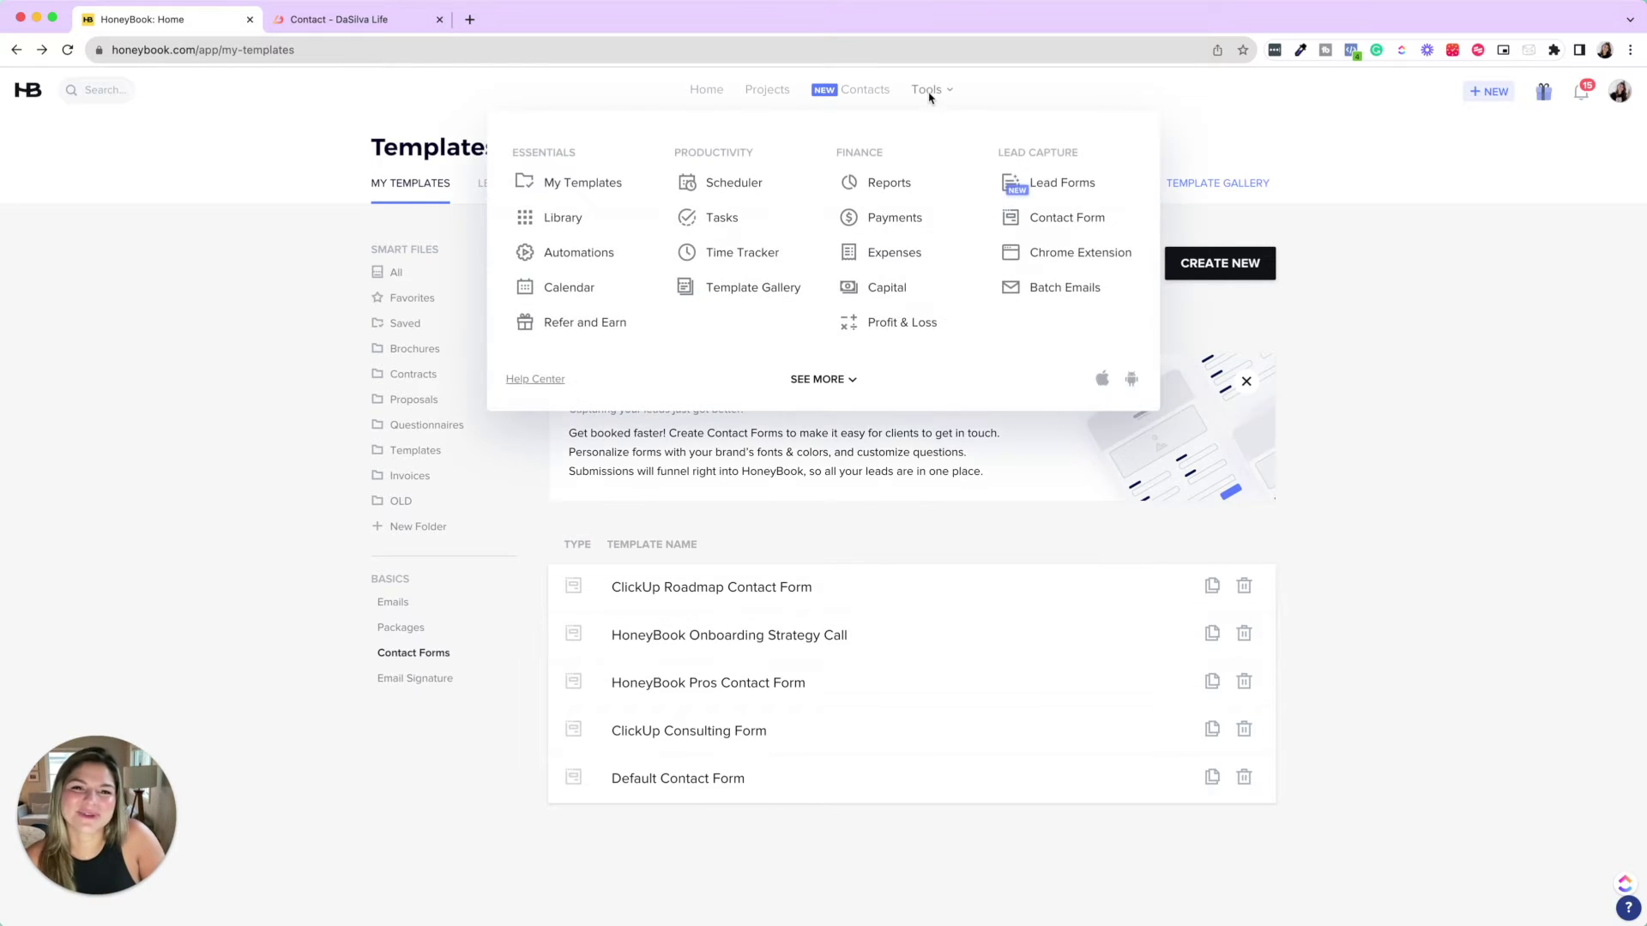
left_click(1061, 185)
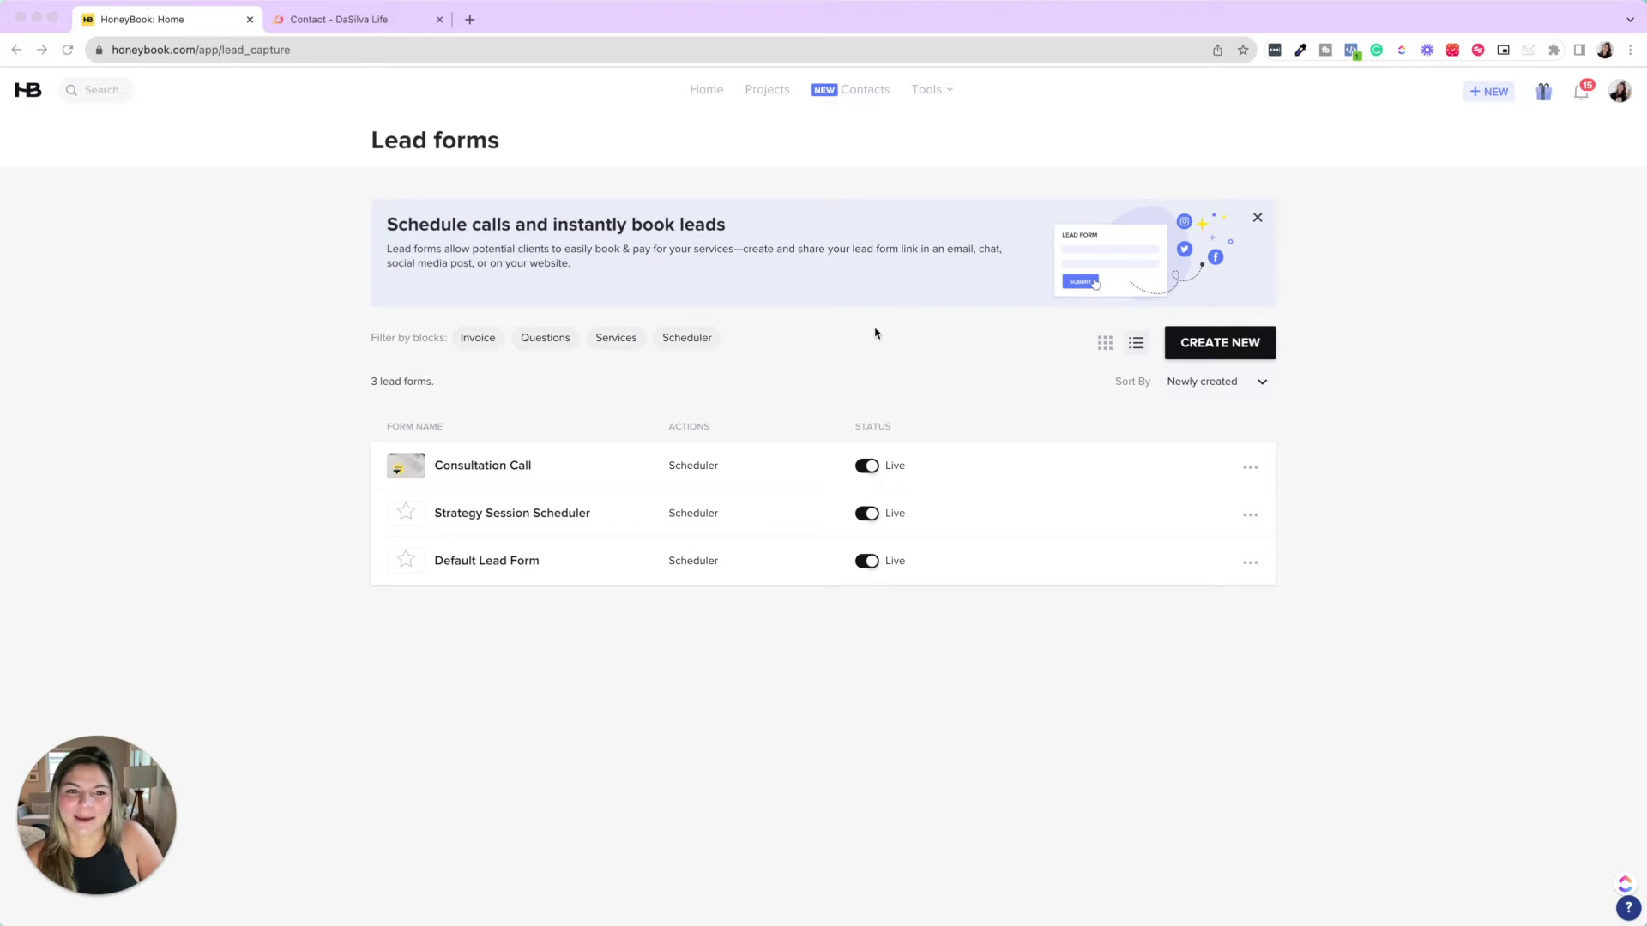
left_click(501, 468)
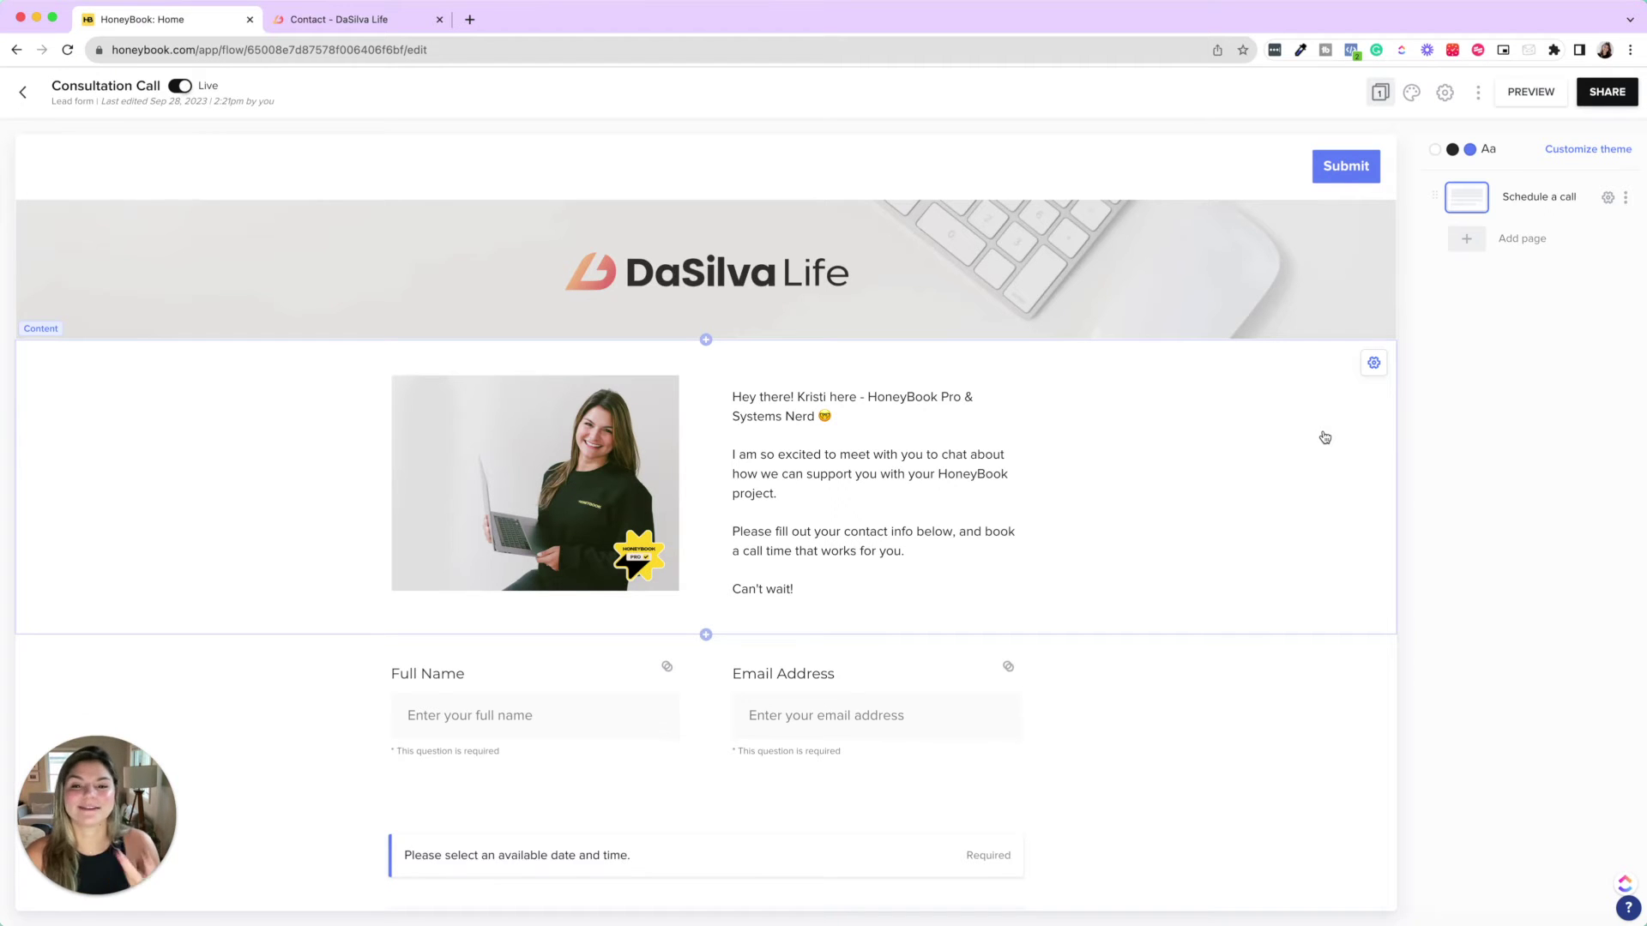
- Start adding a block below the DaSilva Life header, then cancel the block chooser
scroll(1325, 437, "down", 10)
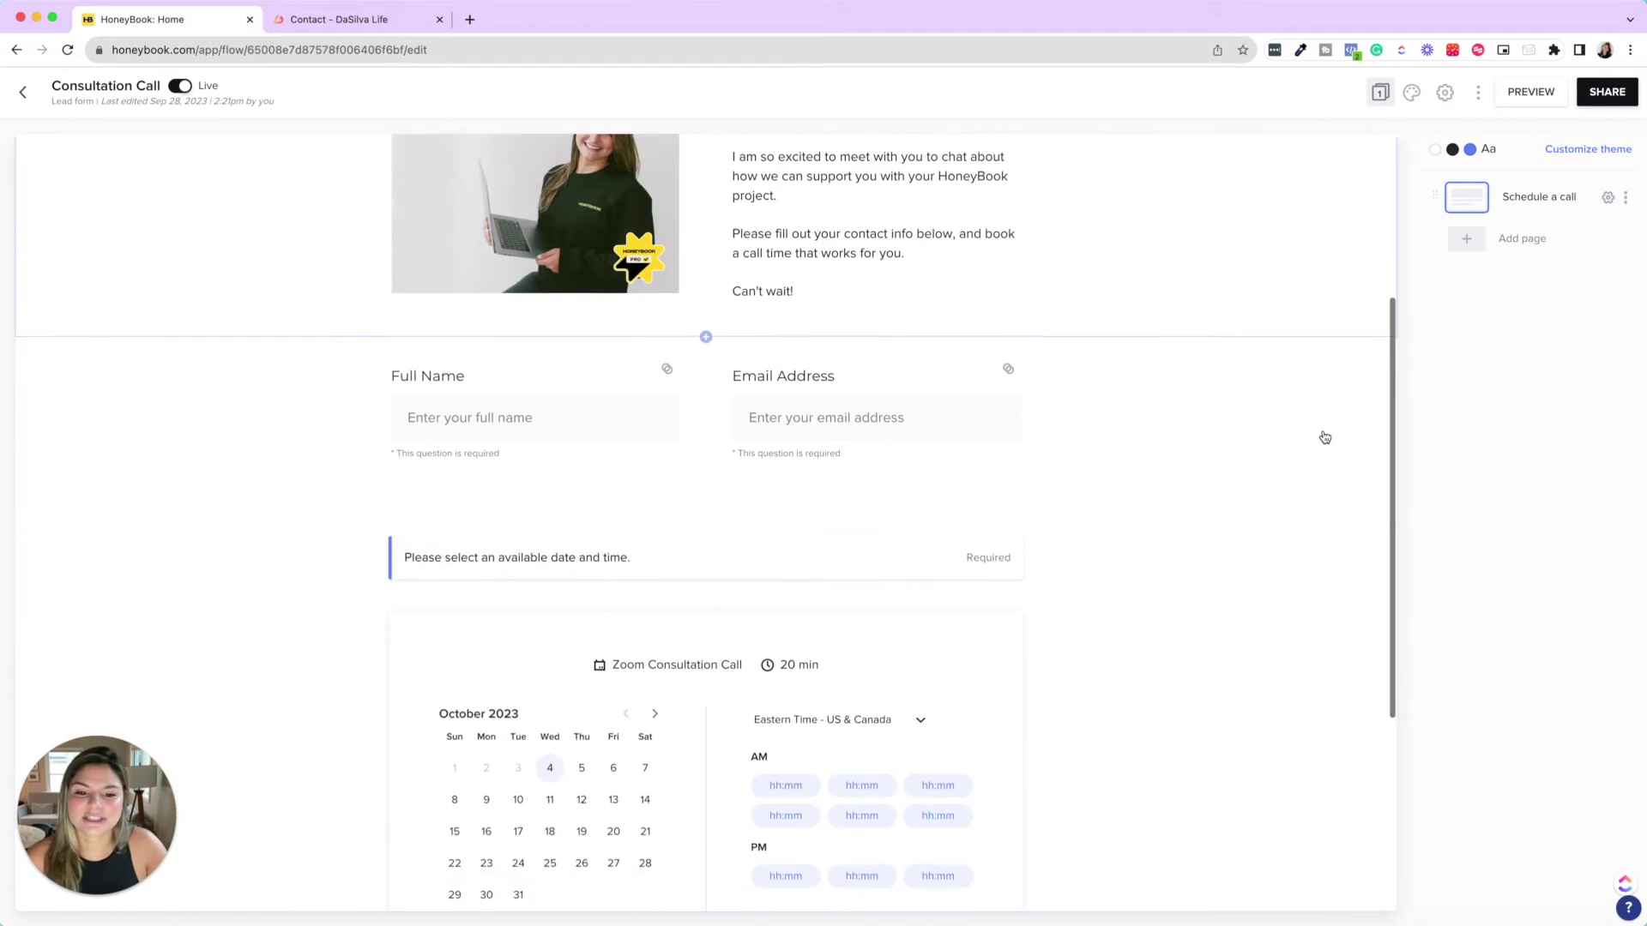
scroll(1325, 437, "up", 10)
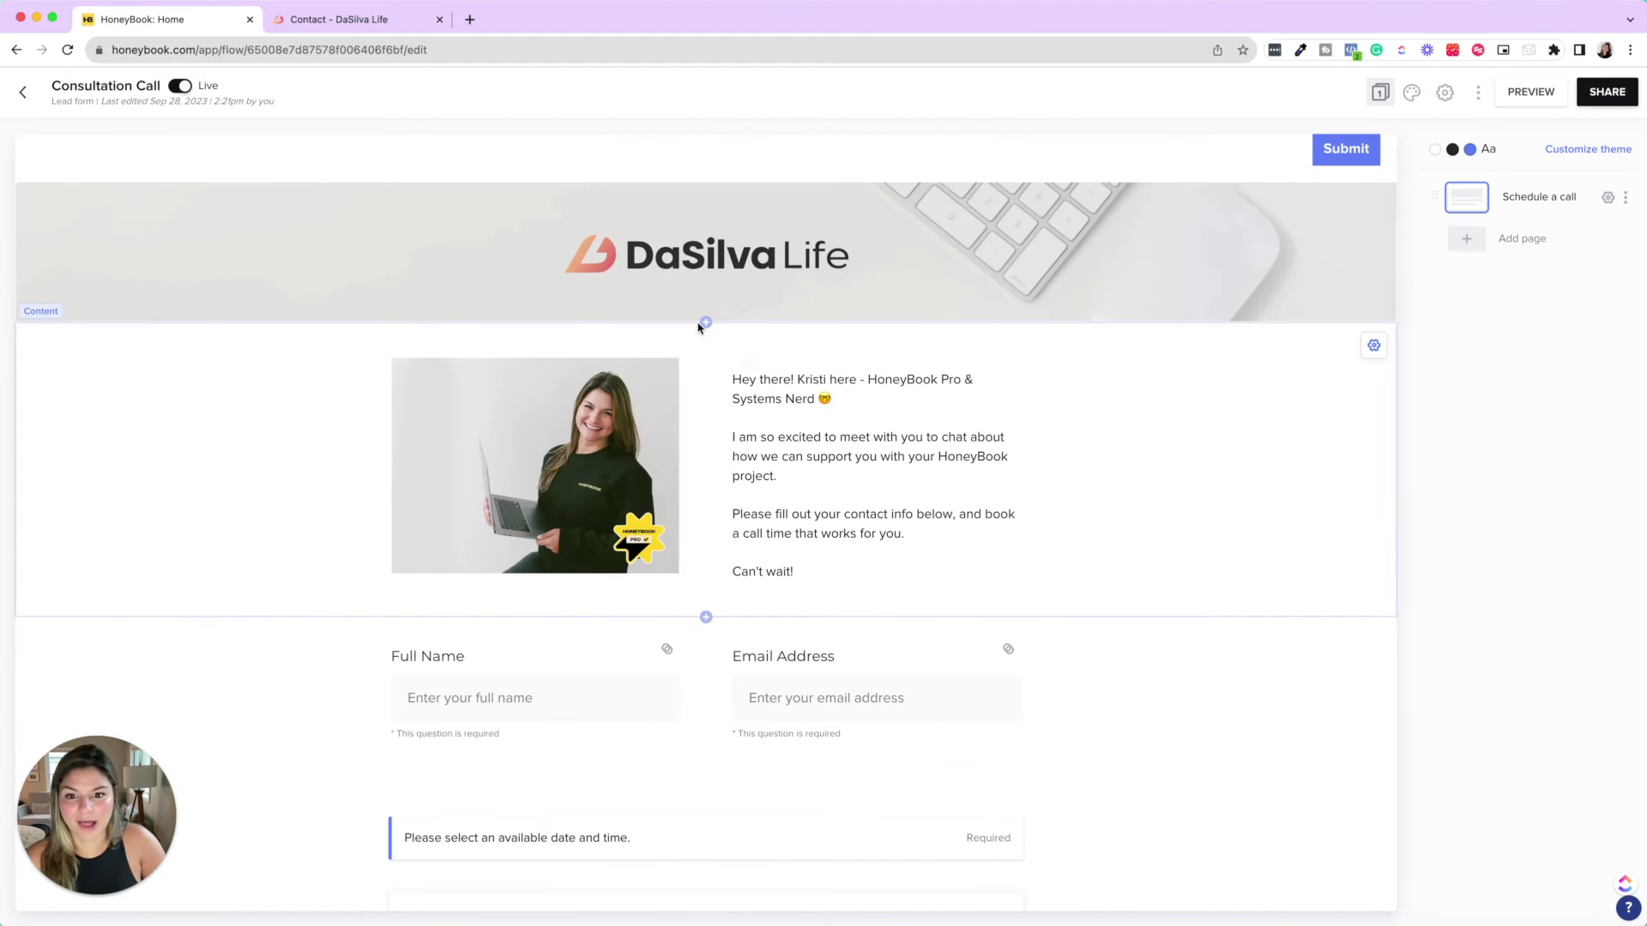
left_click(706, 322)
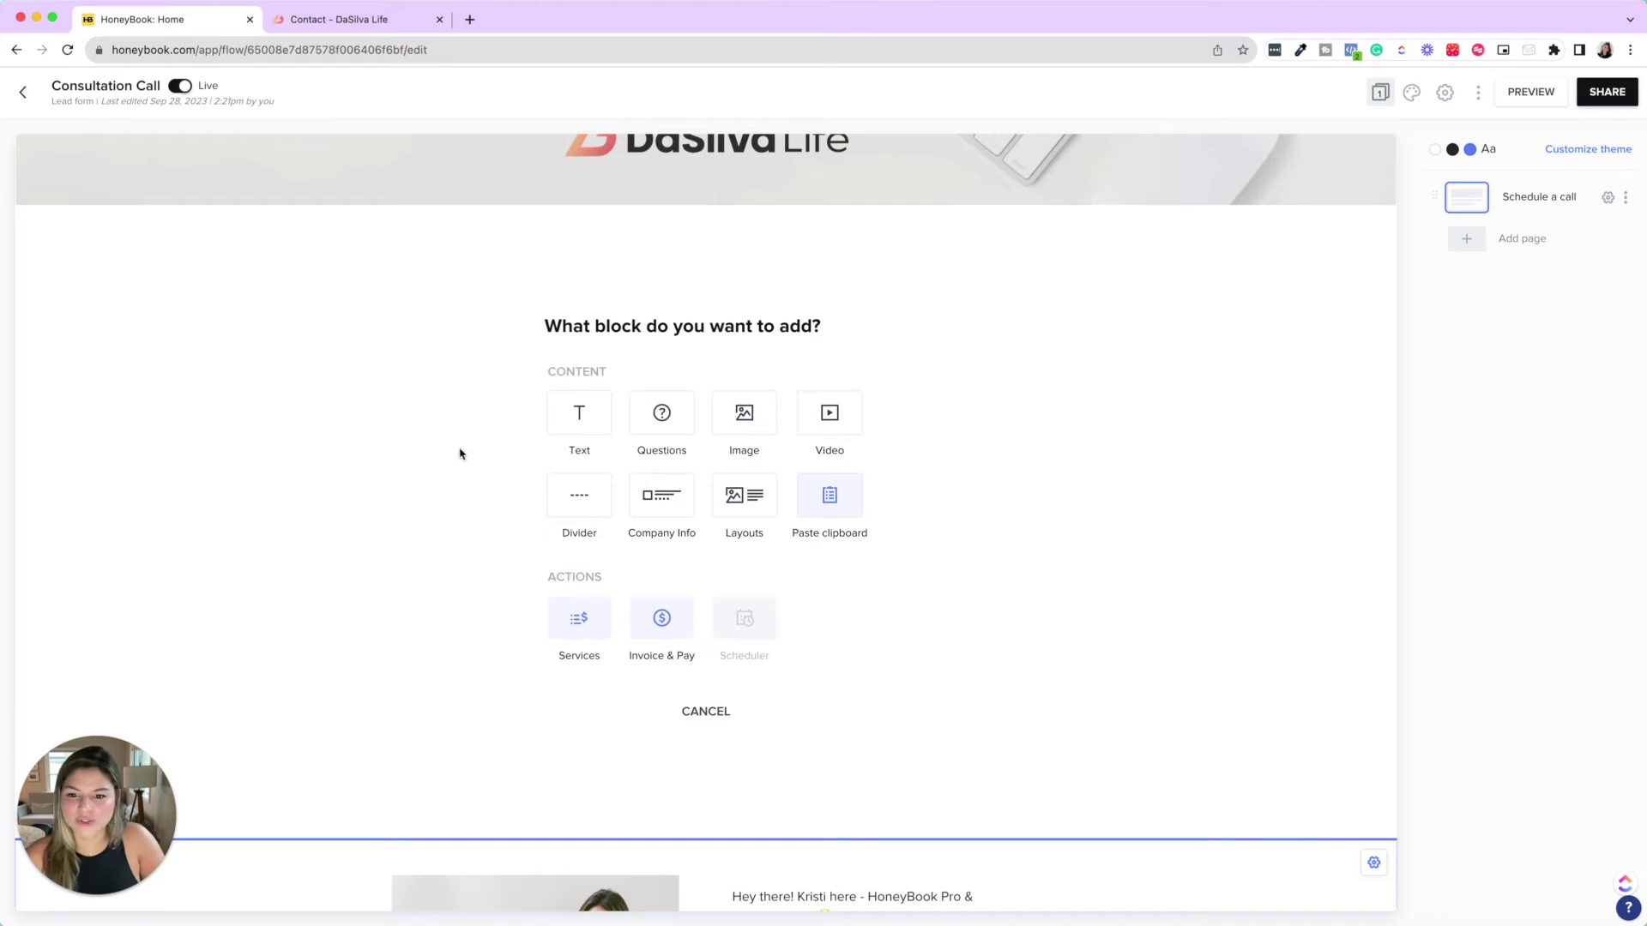
left_click(699, 711)
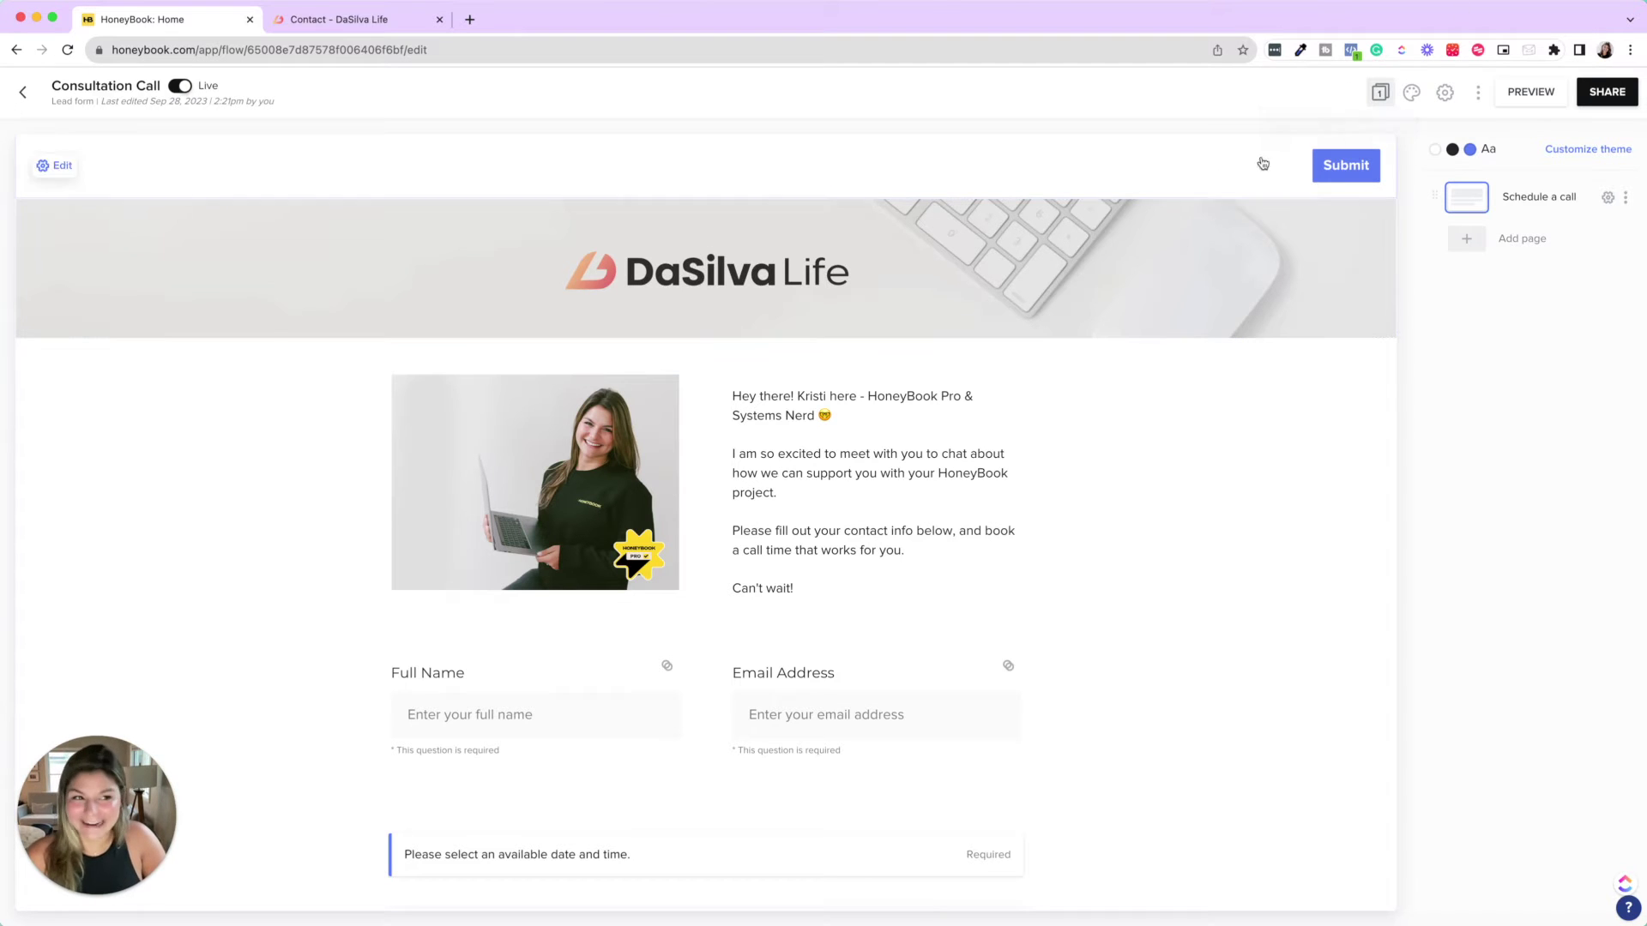
- Copy the Consultation Call form's public link and load it in a new tab
left_click(1597, 96)
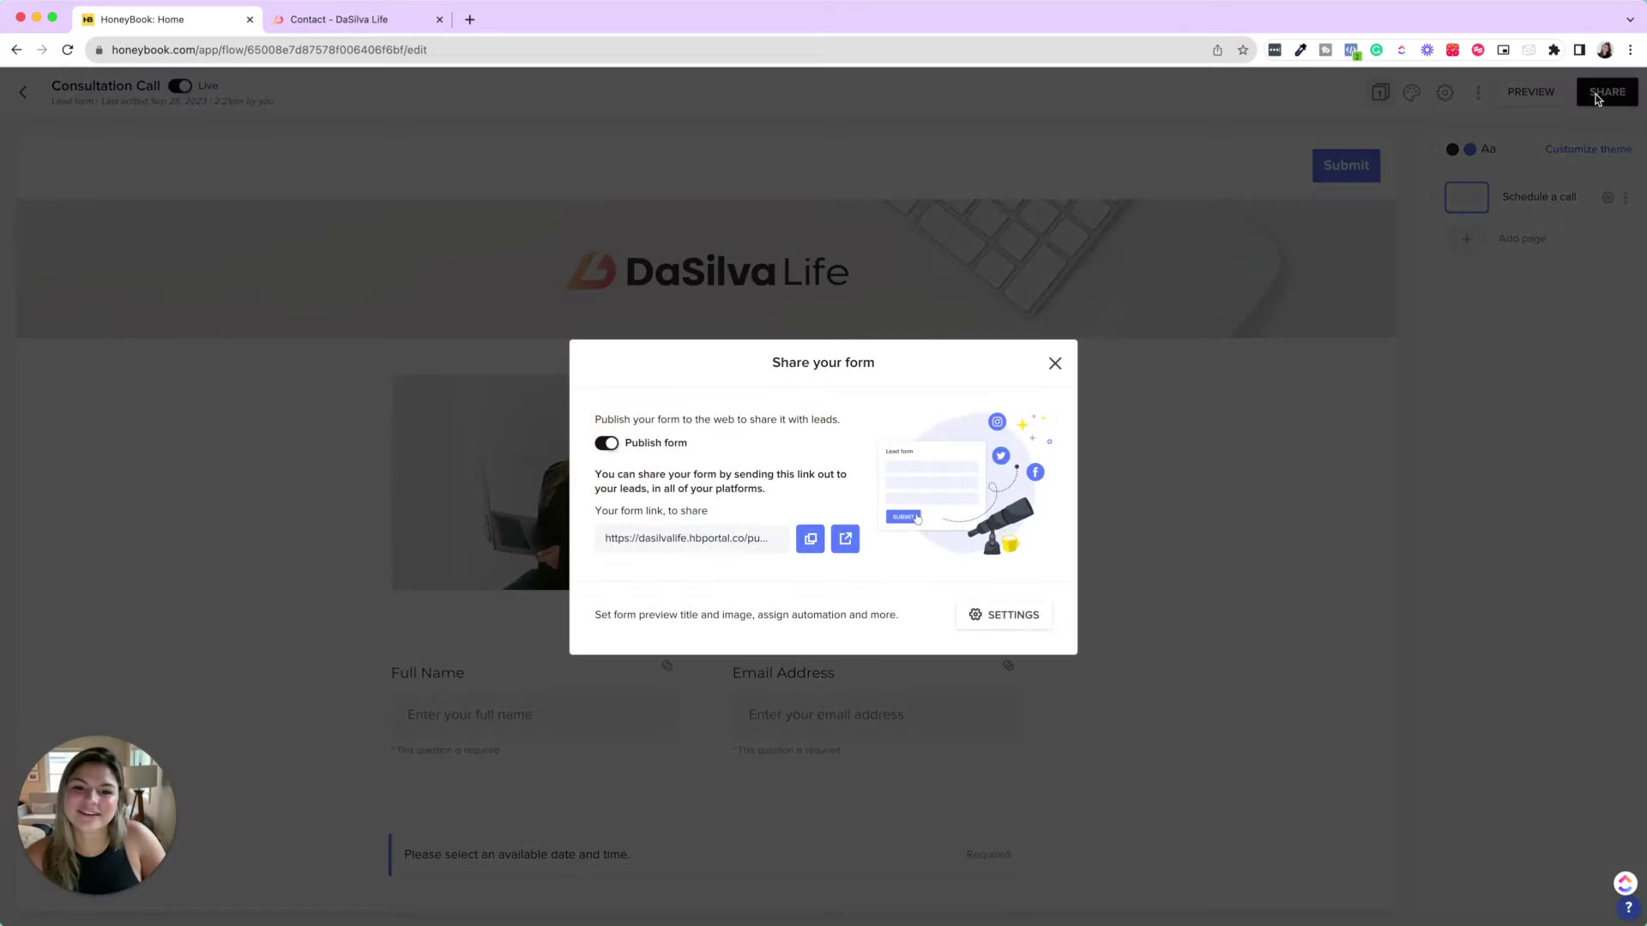
left_click(811, 539)
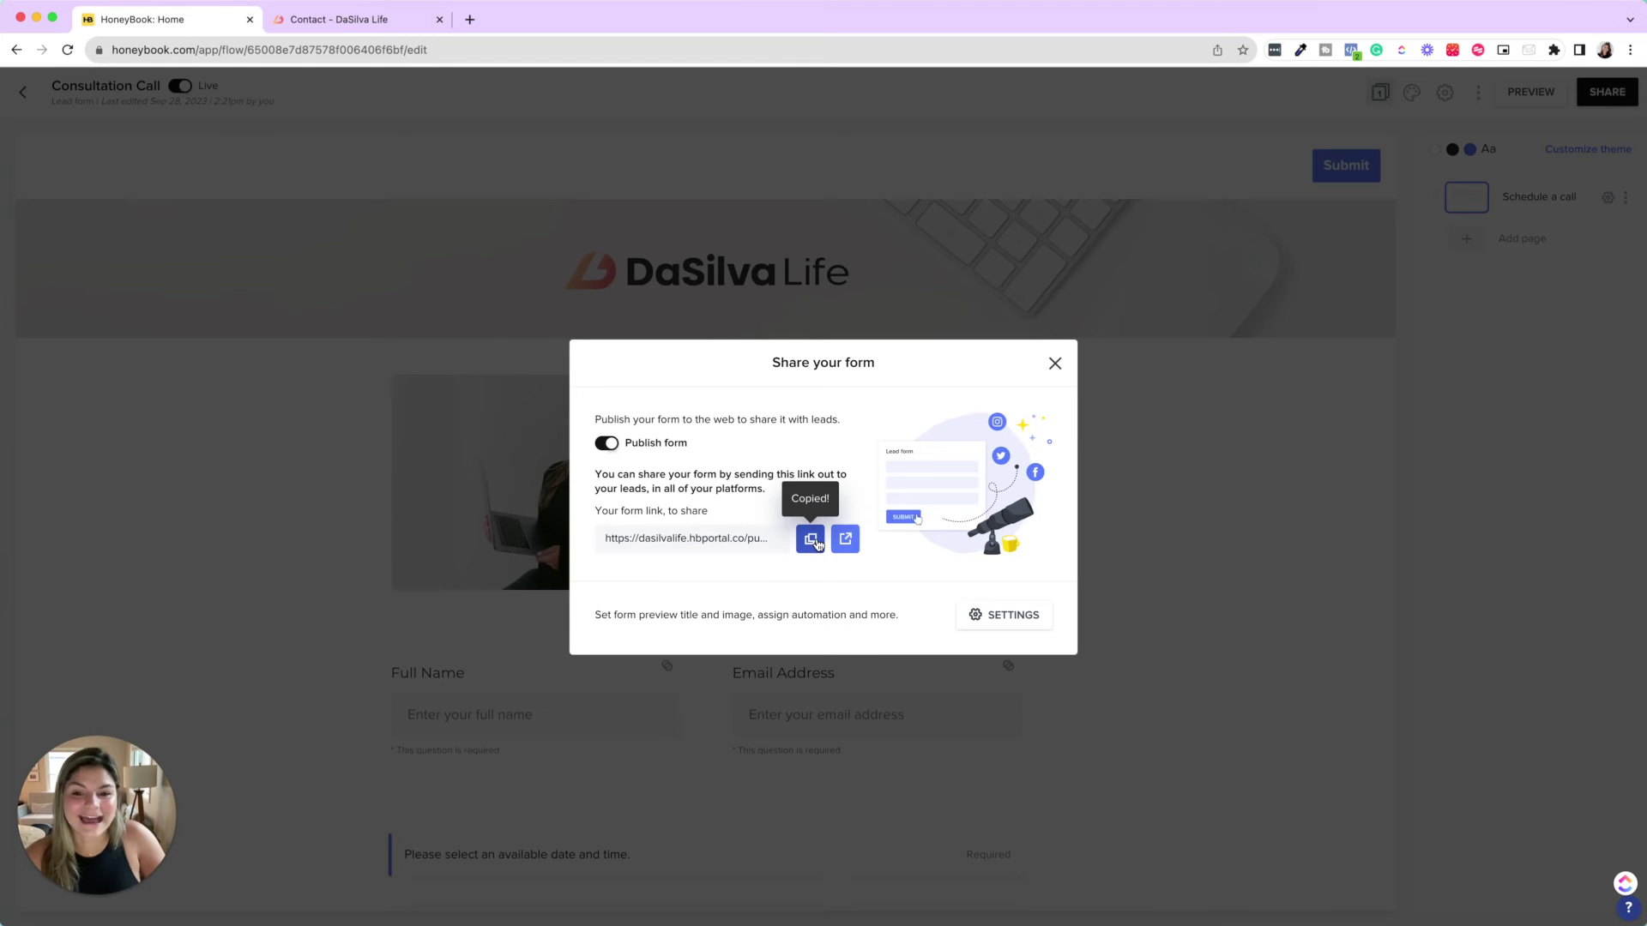
left_click(469, 20)
key("super+v")
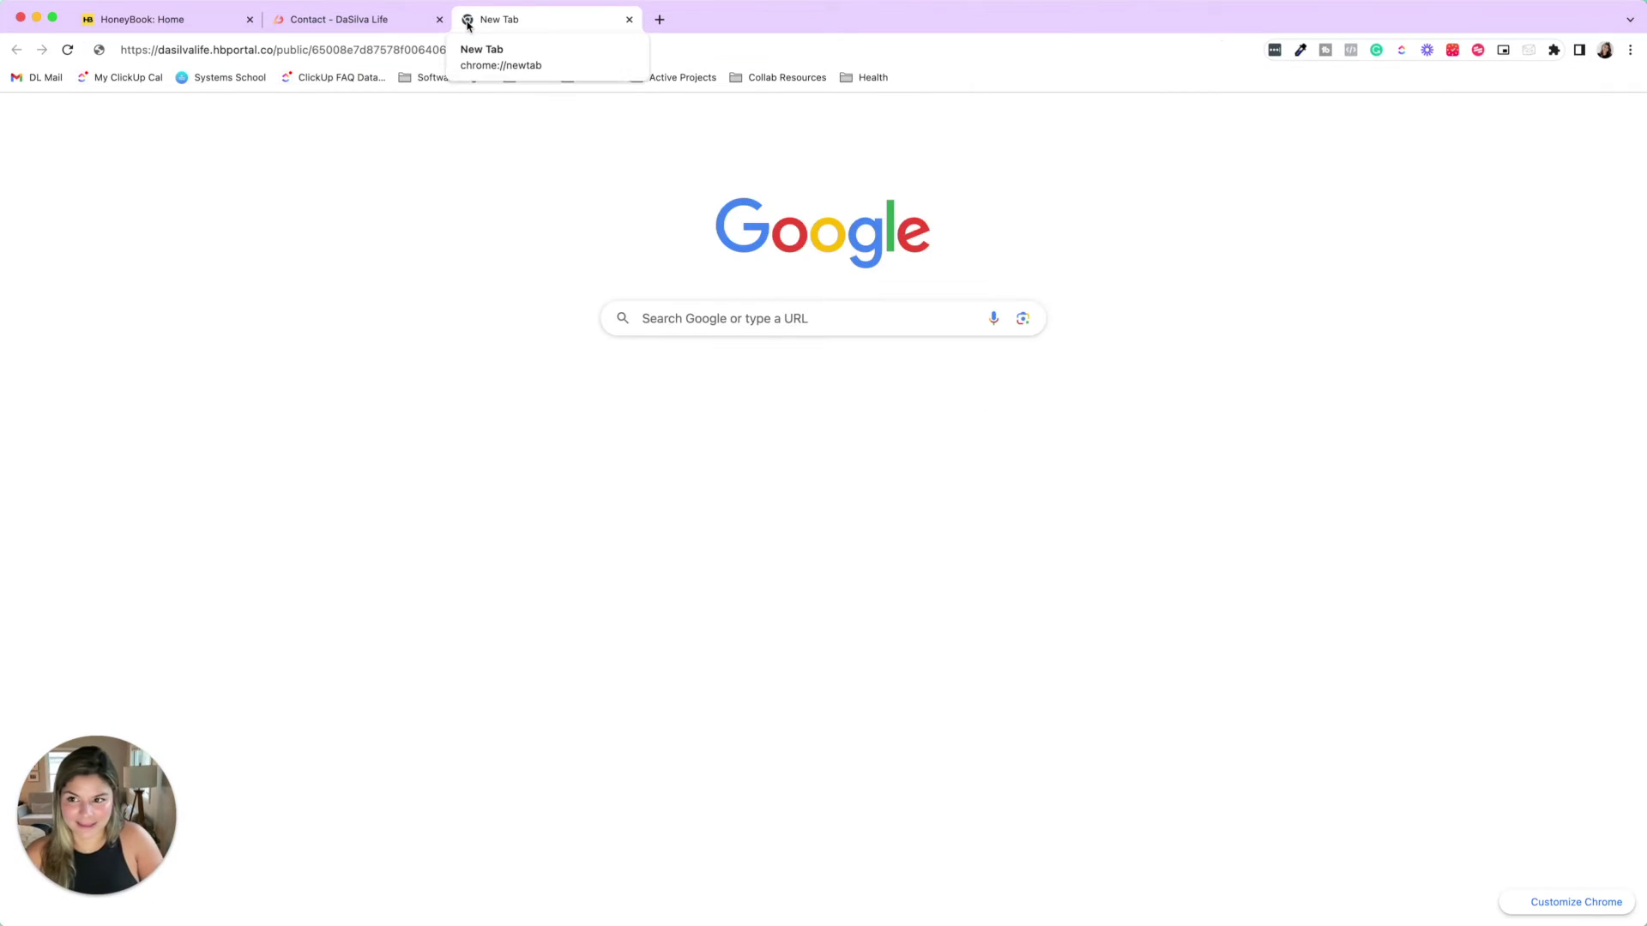
key("Return")
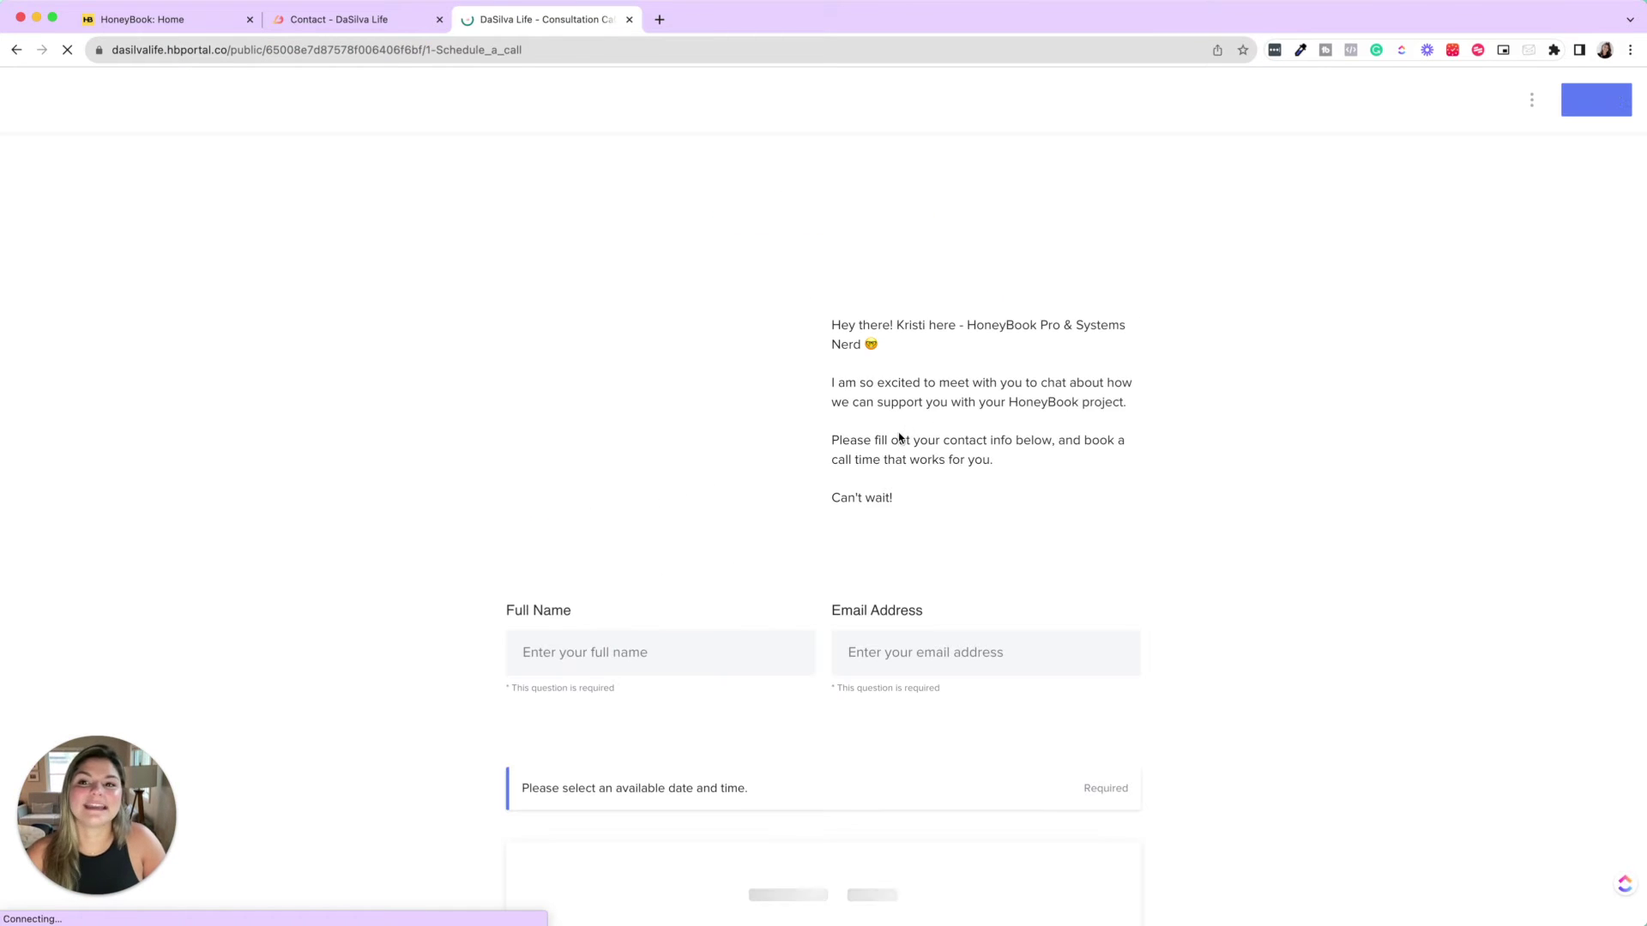
- Review the live form page, try its Full Name field, then return to the editor tab
scroll(898, 437, "down", 5)
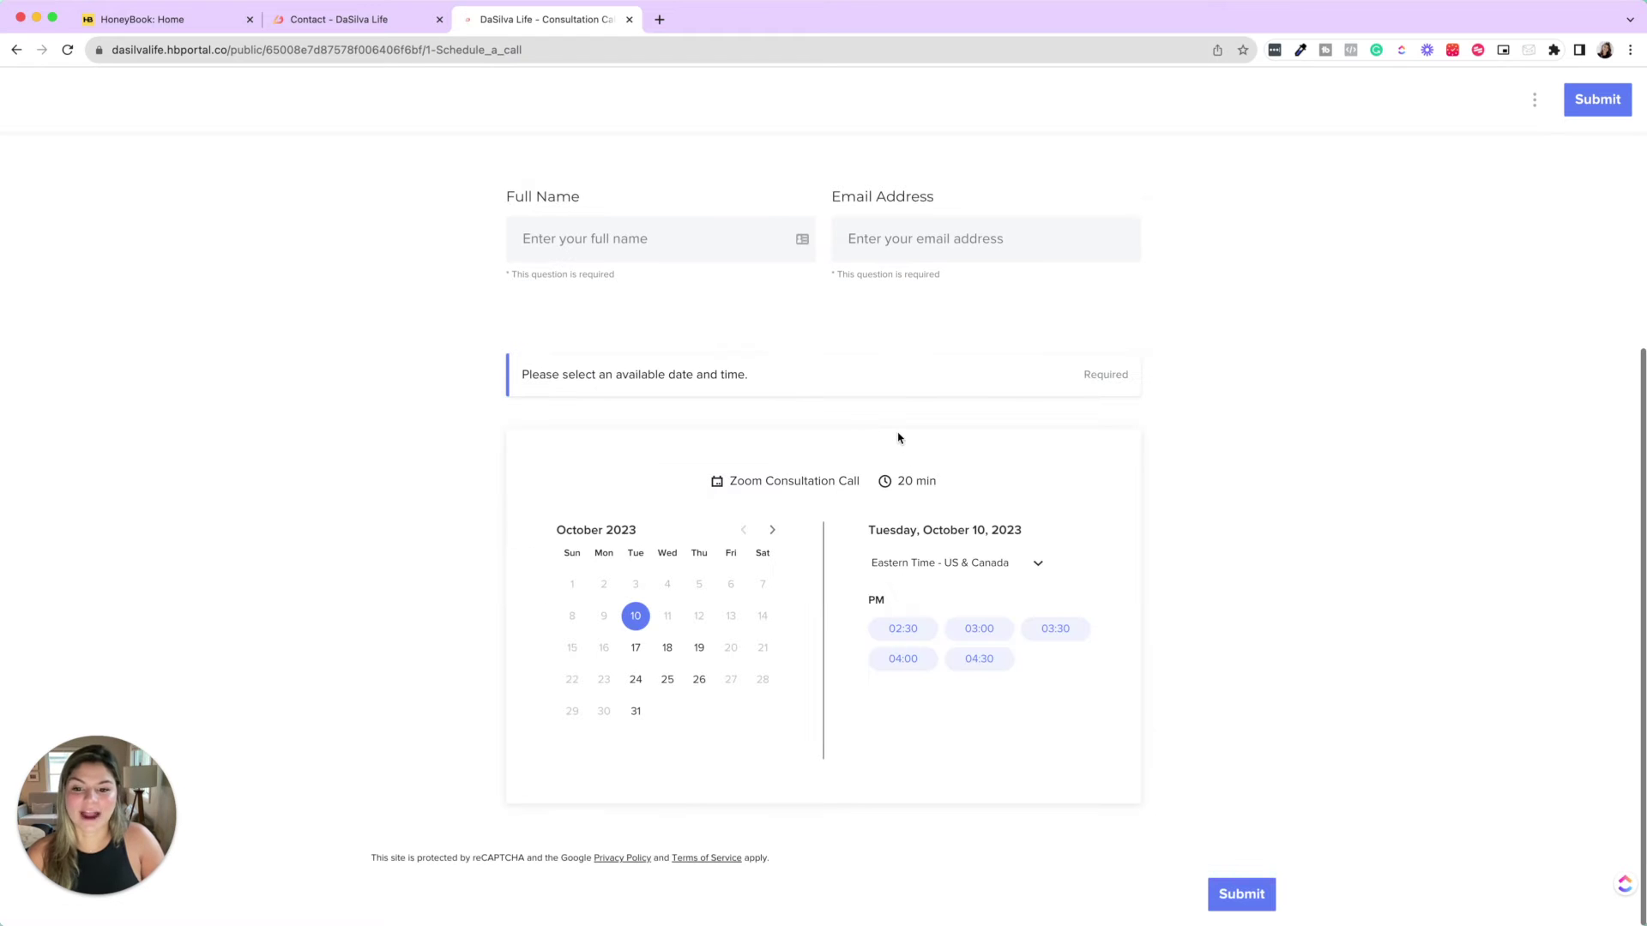
scroll(898, 437, "up", 3)
scroll(899, 437, "up", 2)
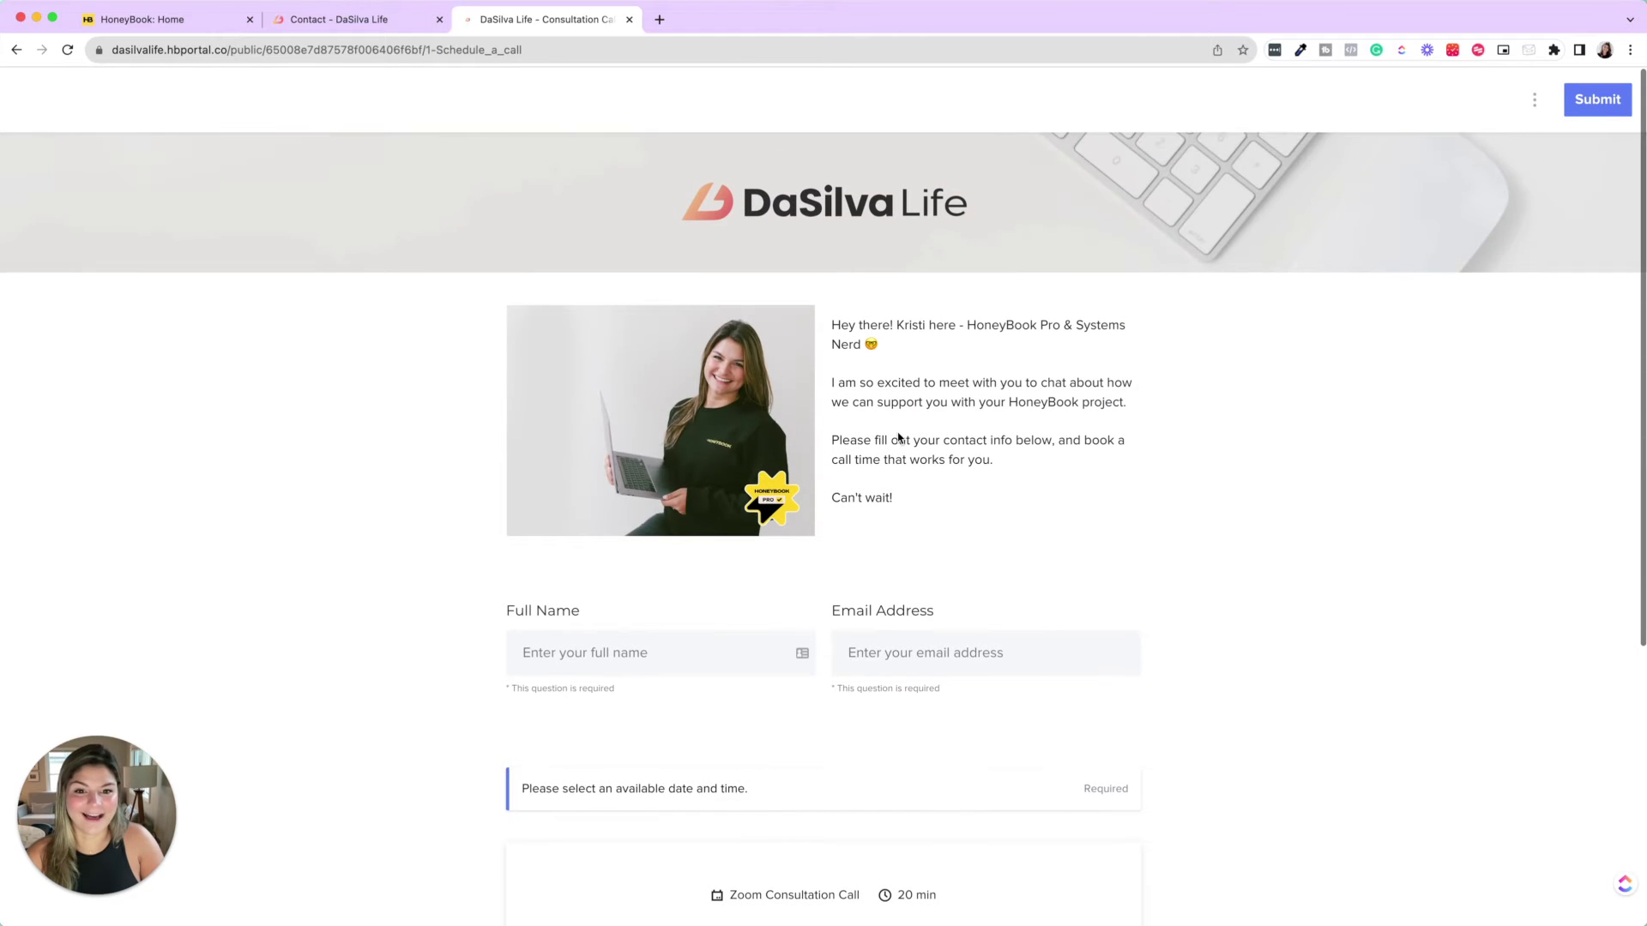
scroll(898, 437, "down", 5)
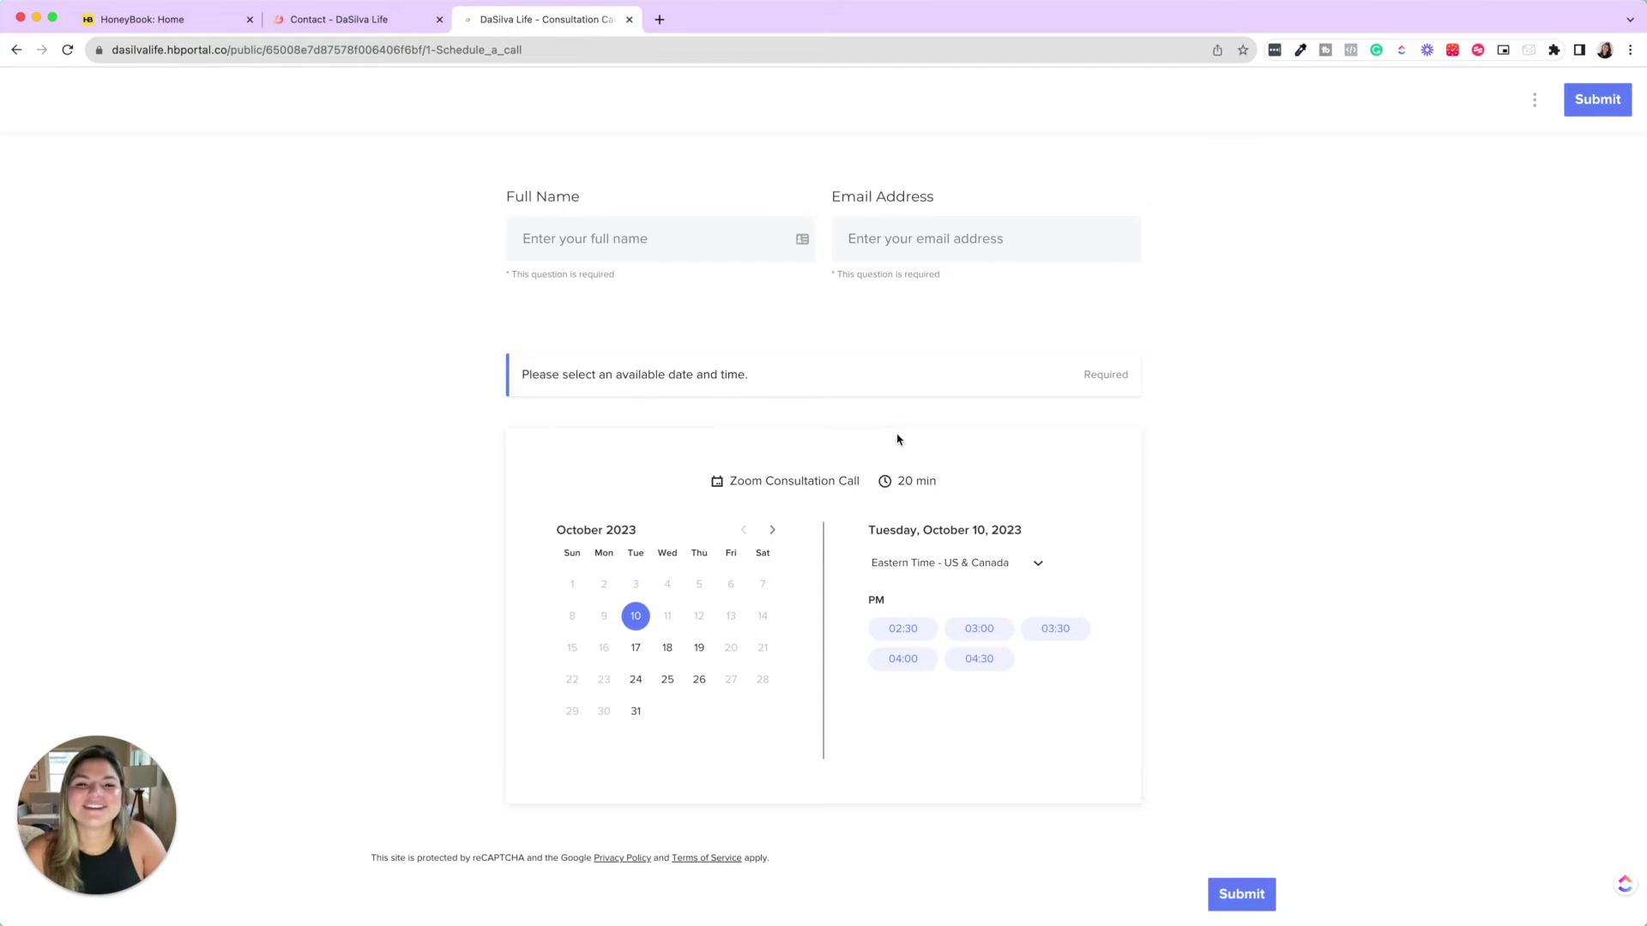
scroll(858, 439, "up", 4)
left_click(617, 562)
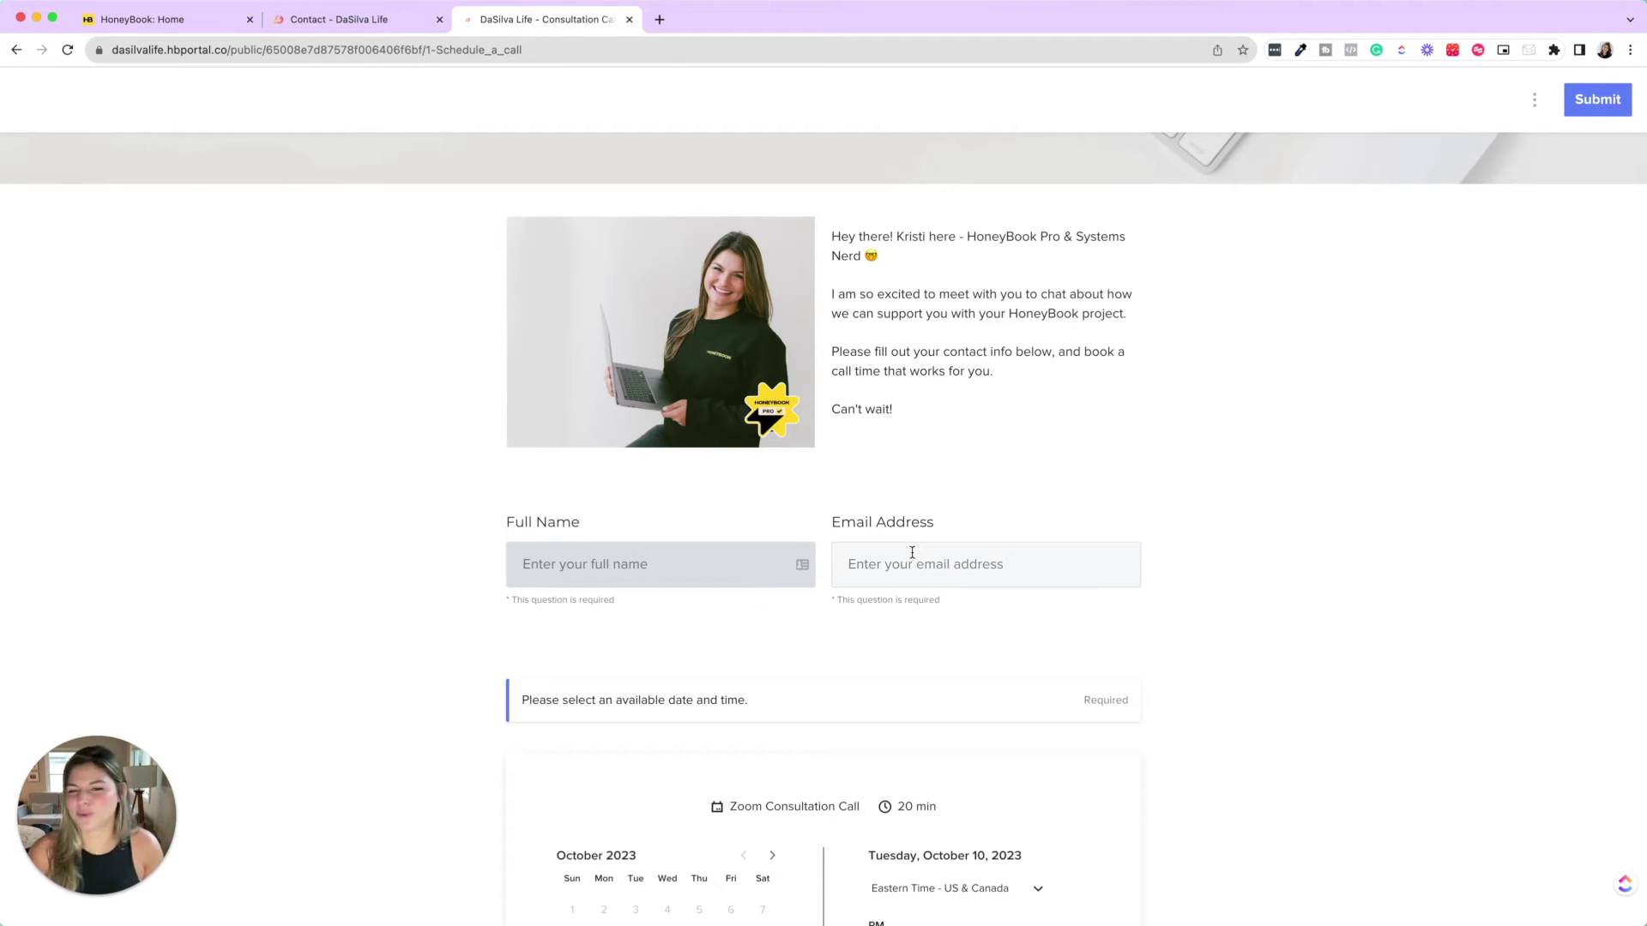
scroll(912, 552, "up", 2)
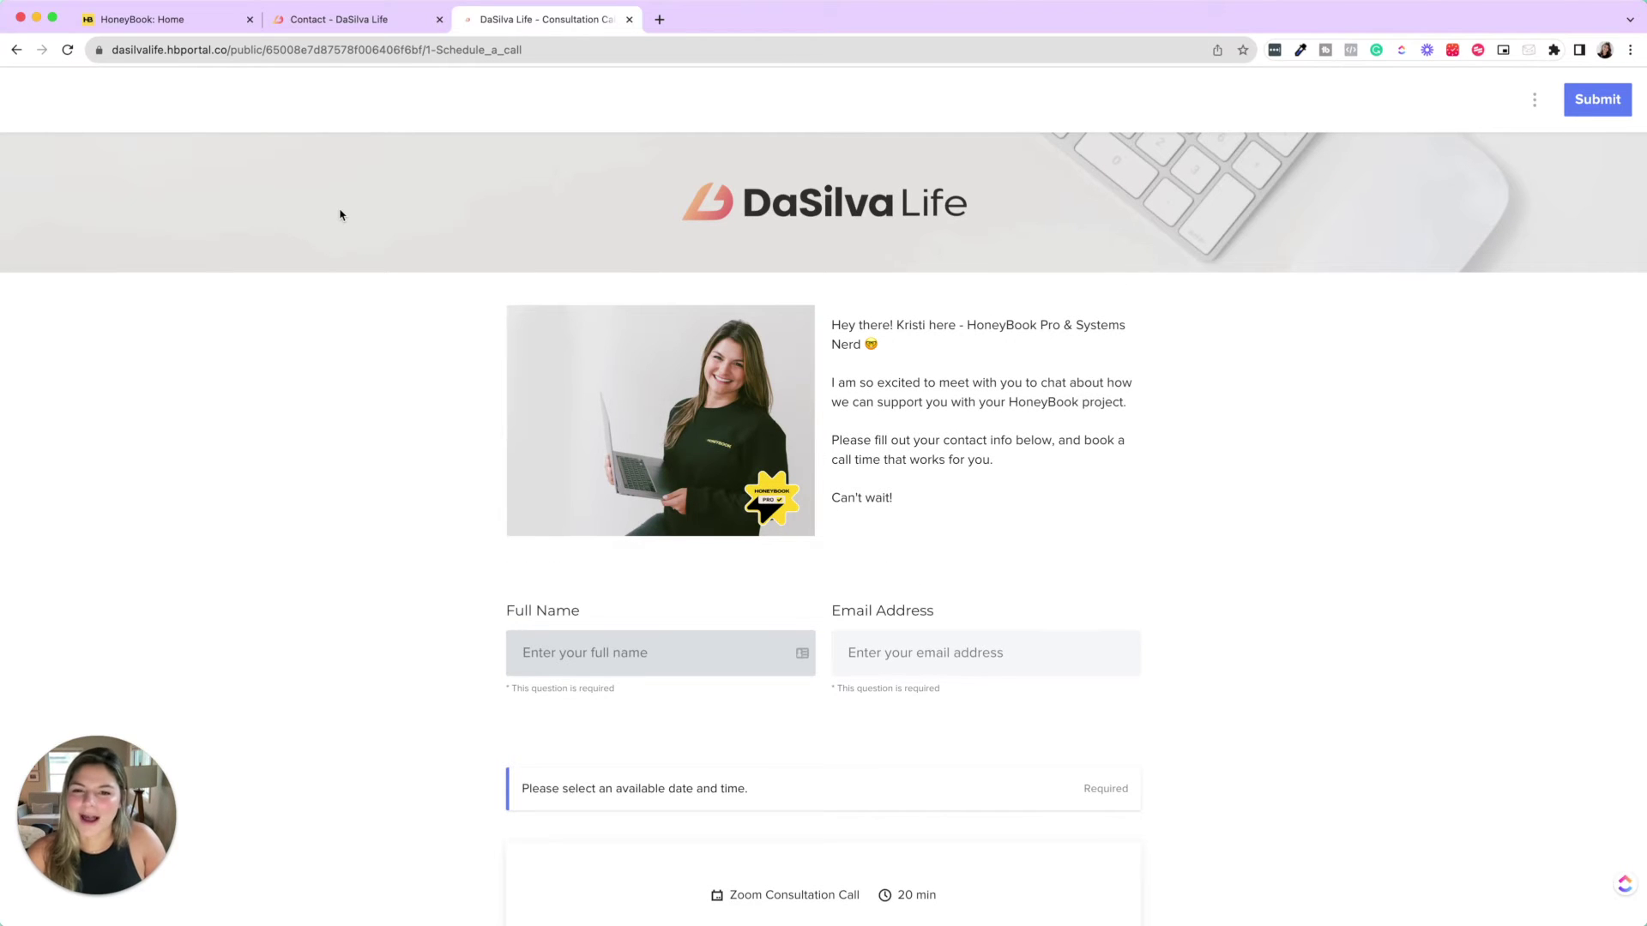
left_click(189, 30)
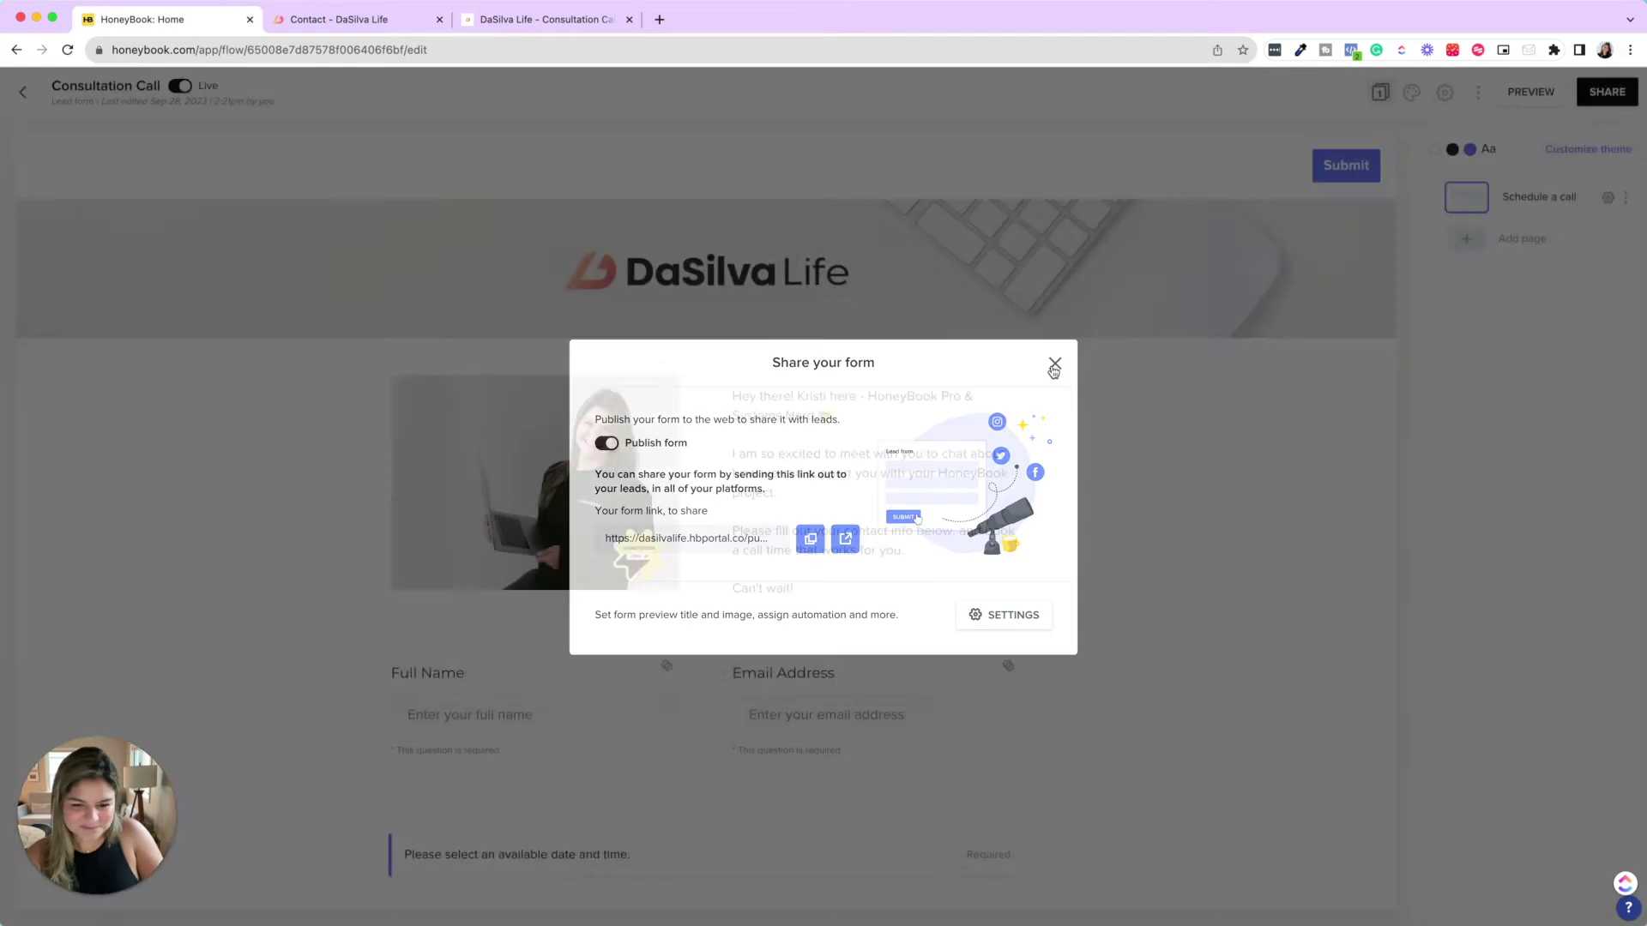
left_click(1054, 371)
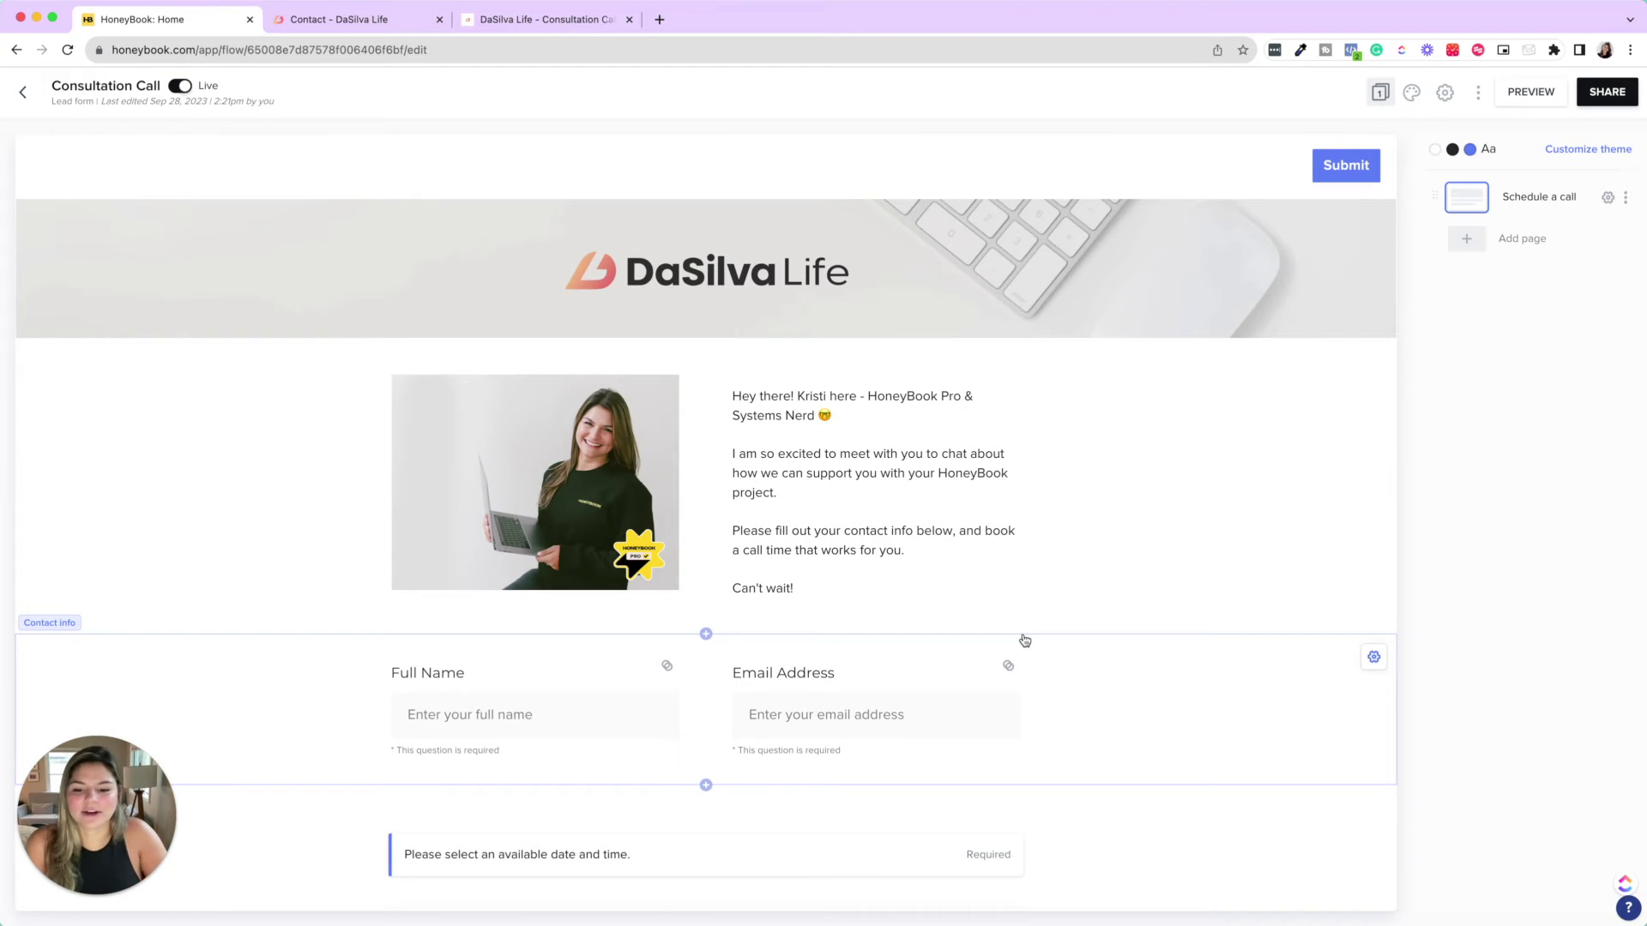
scroll(1024, 641, "down", 6)
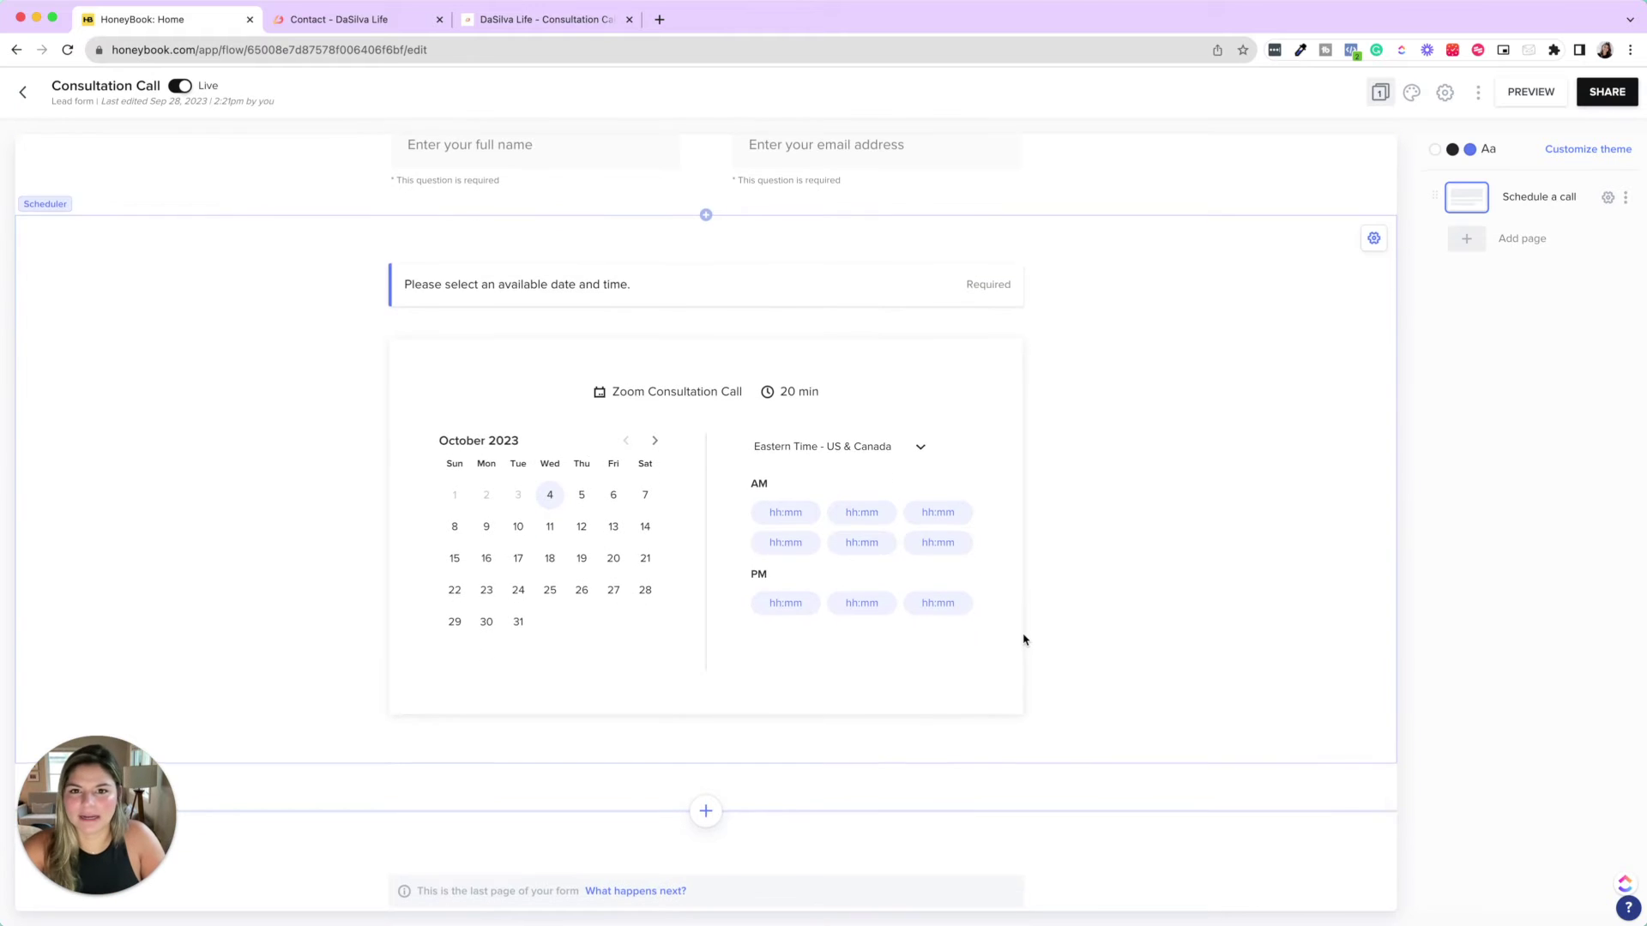
scroll(1023, 638, "up", 3)
scroll(1021, 642, "down", 4)
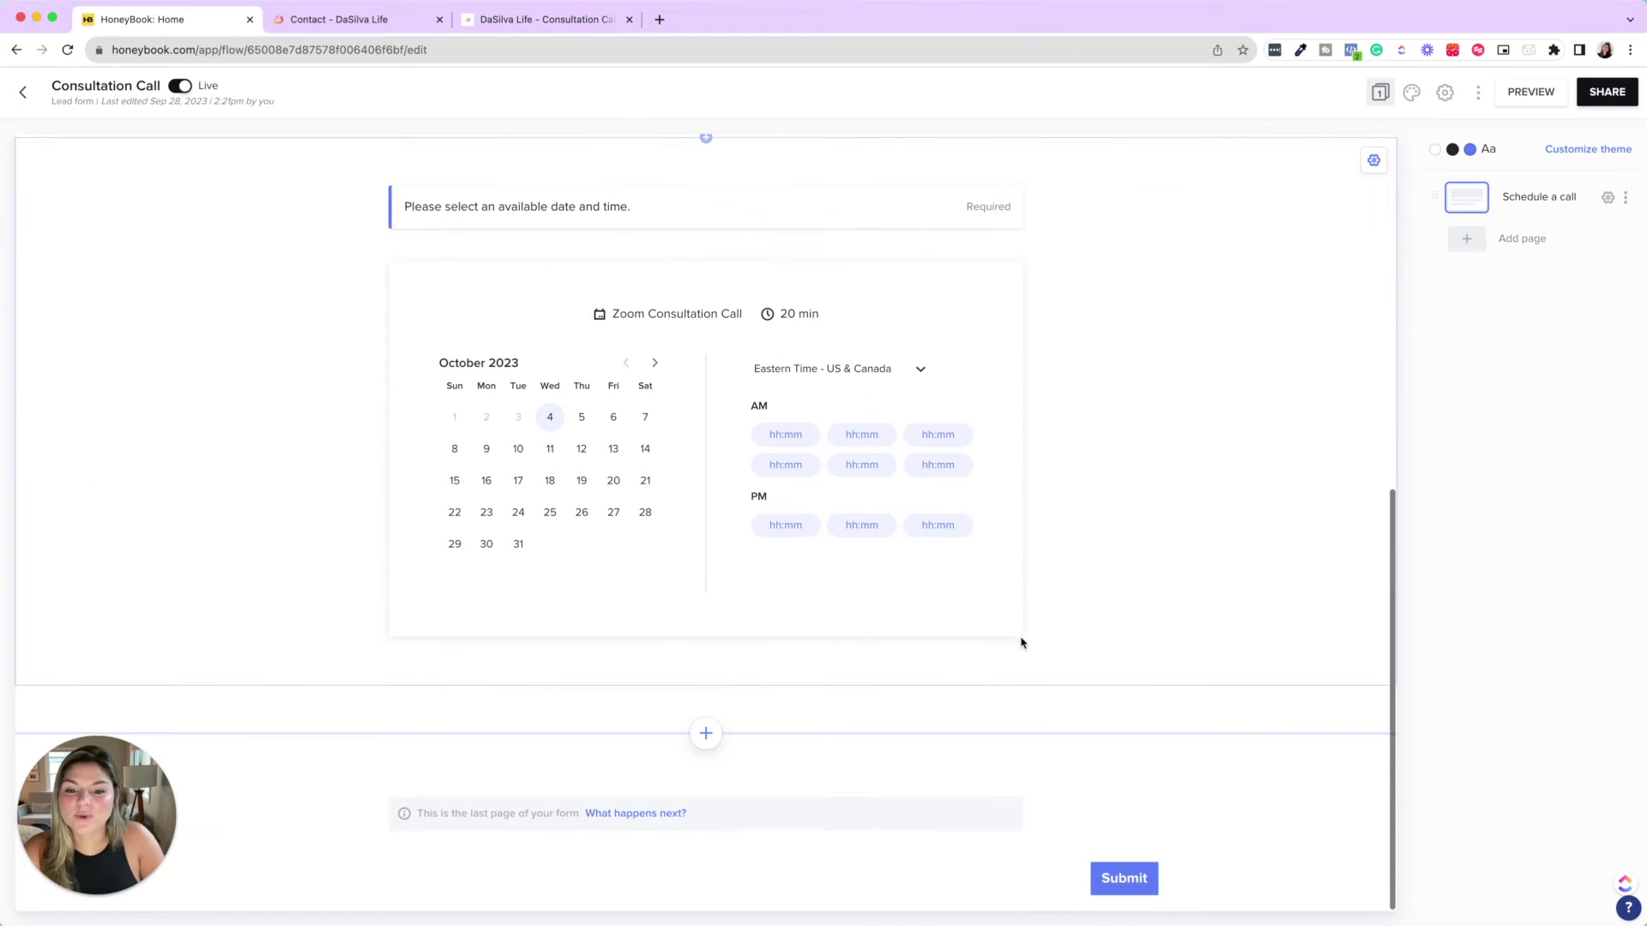
left_click(705, 733)
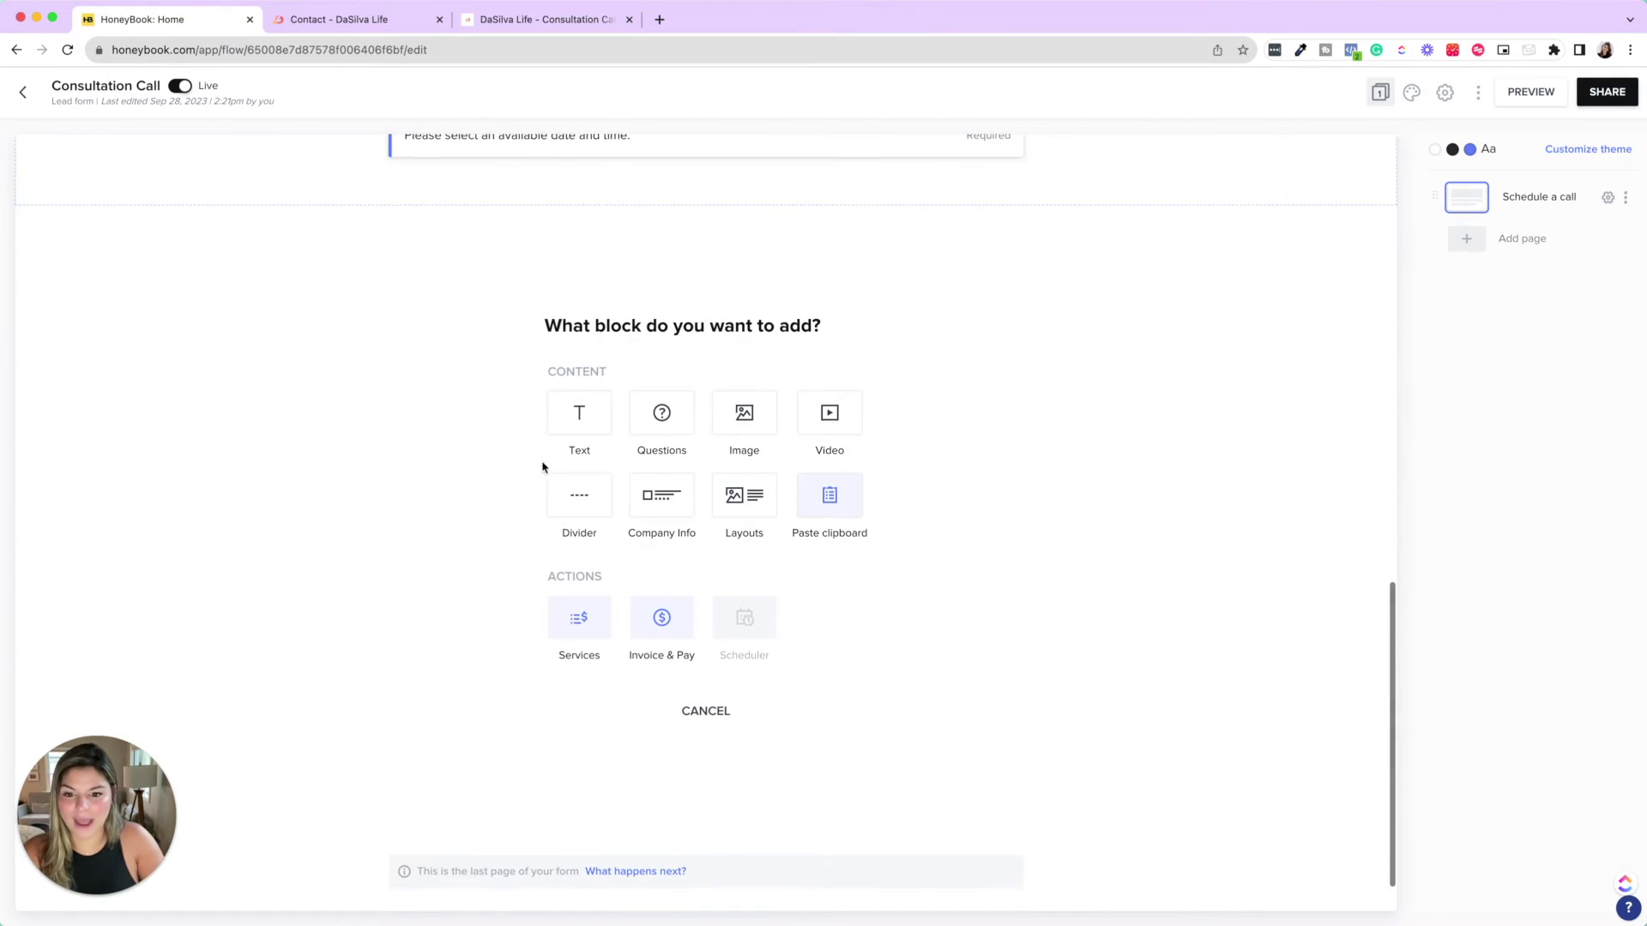
left_click(687, 415)
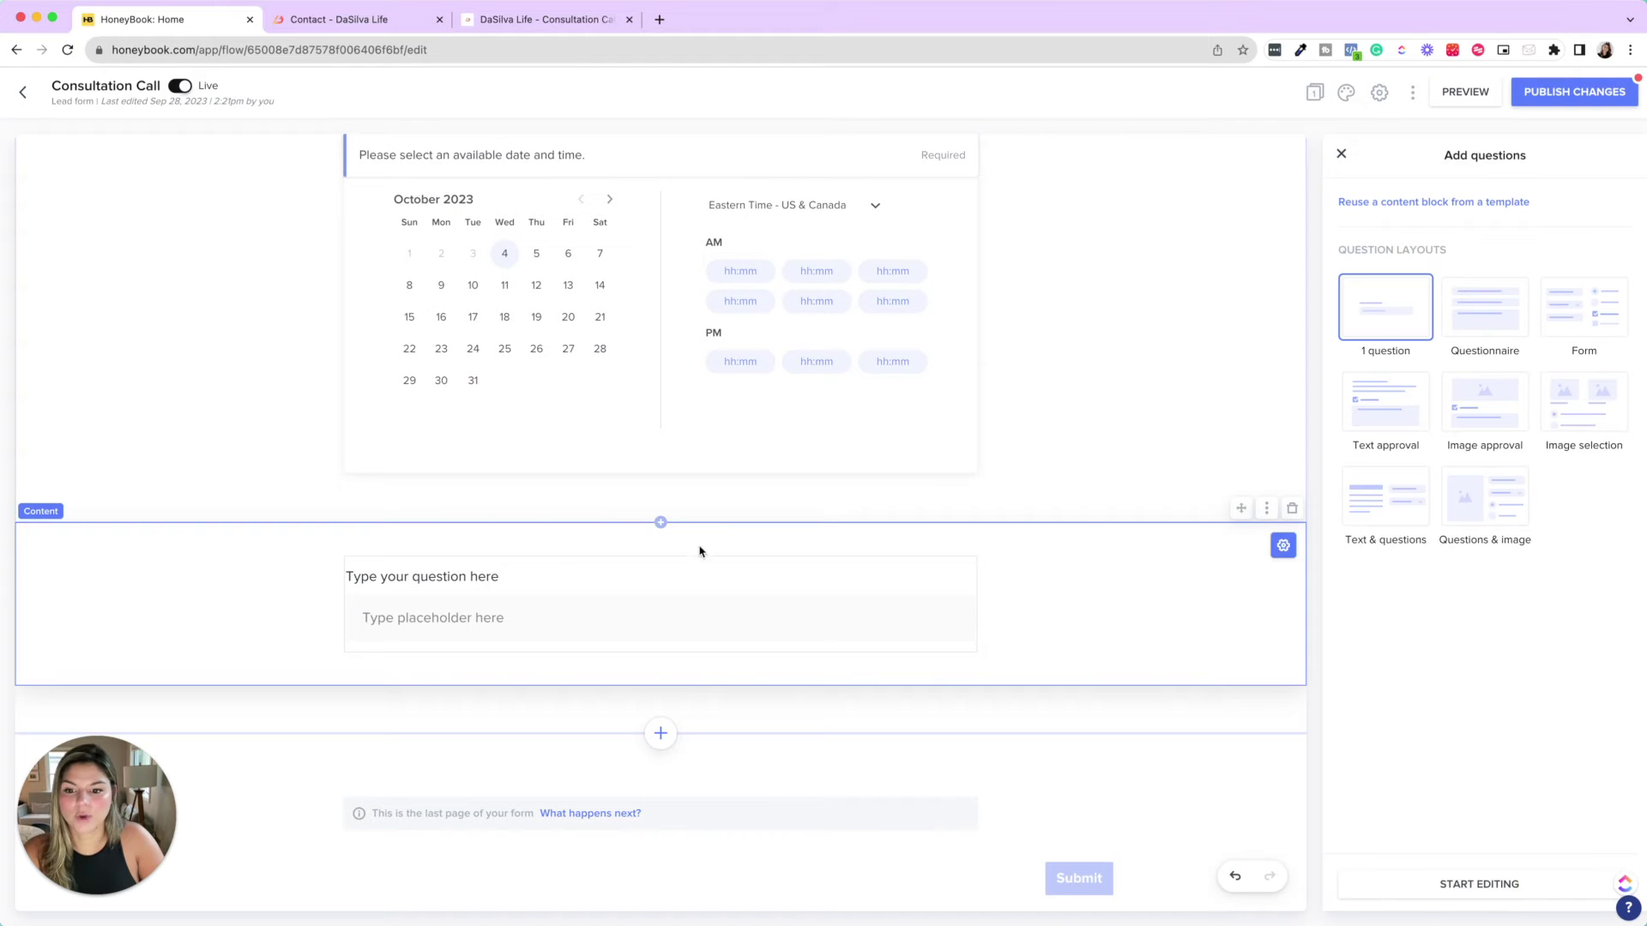
left_click(595, 575)
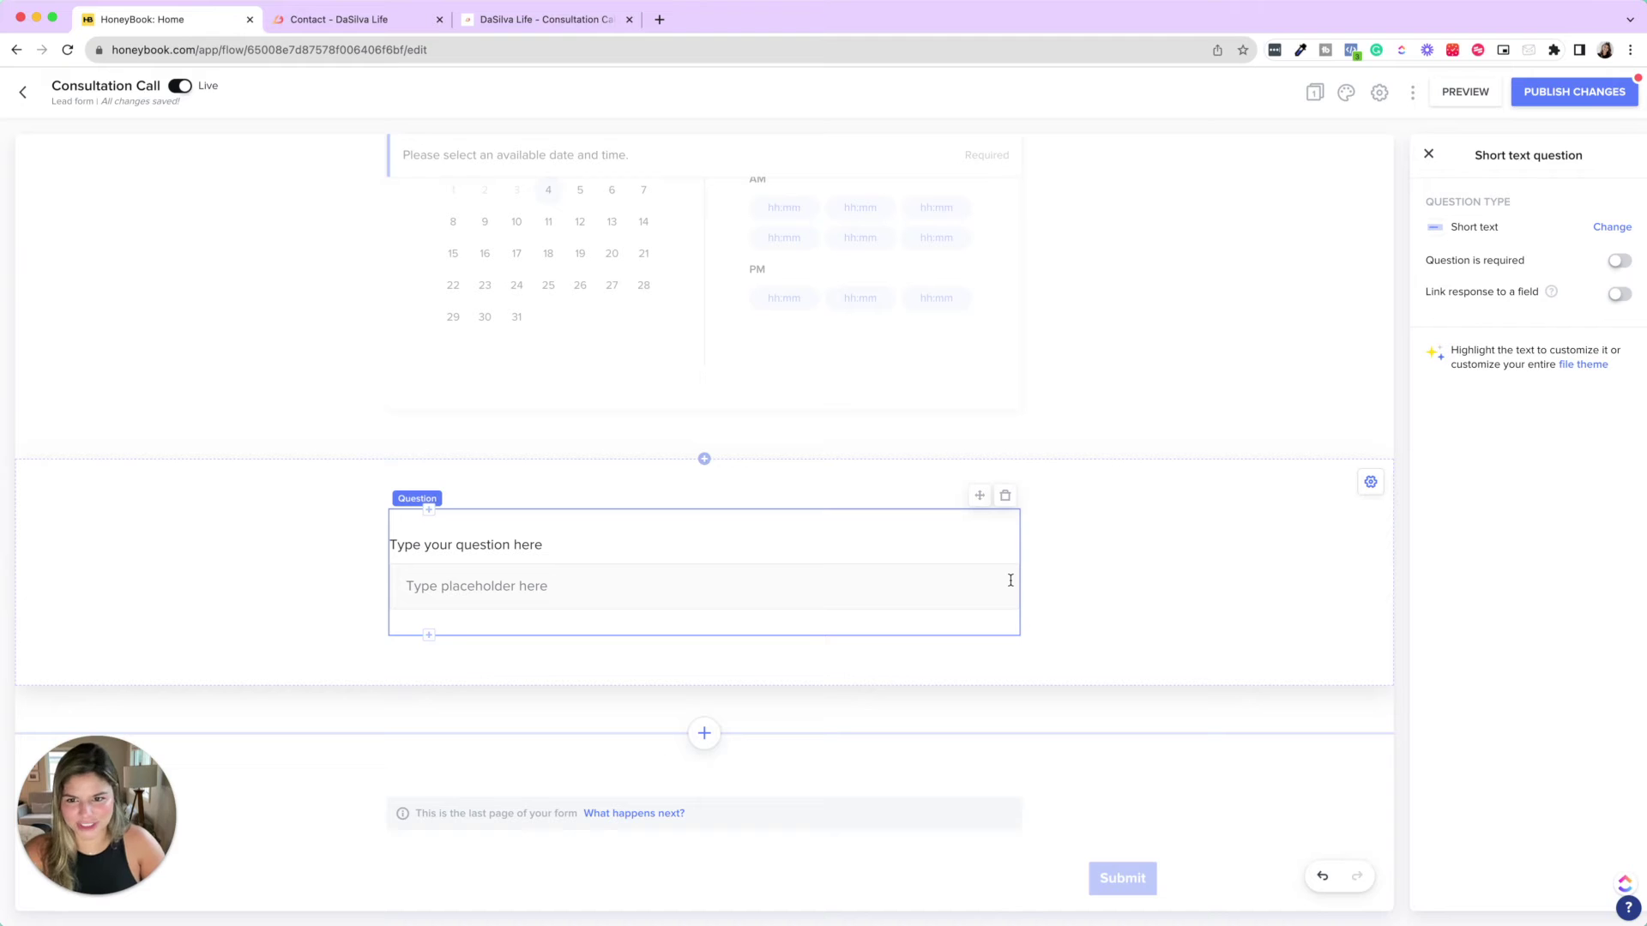
left_click(1298, 599)
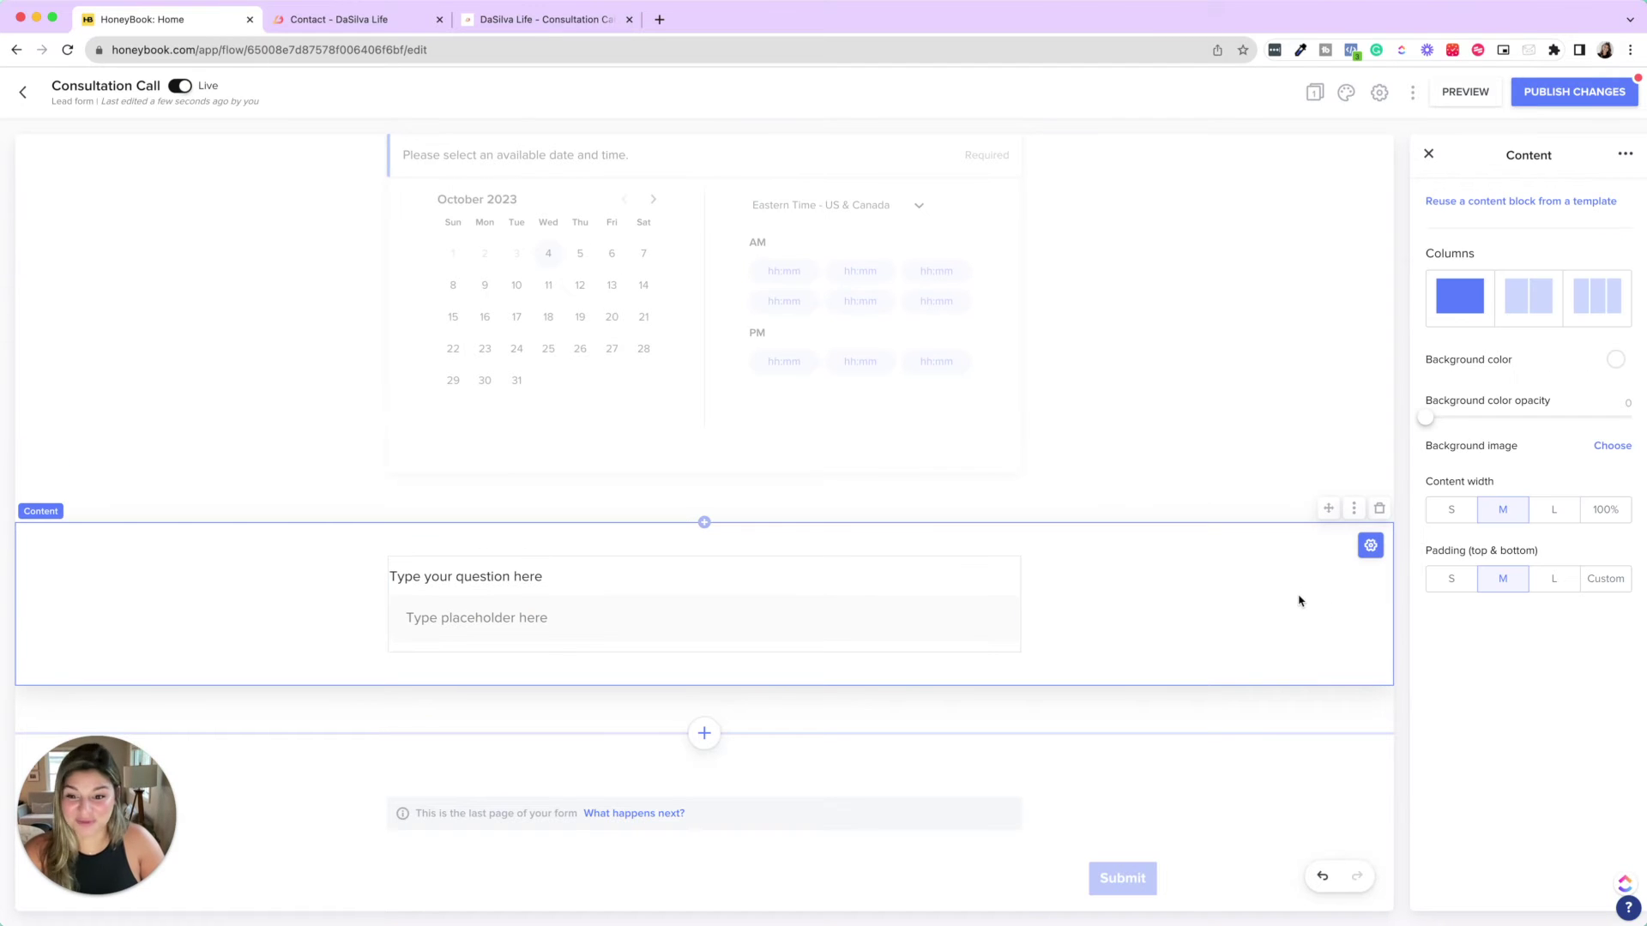
left_click(1379, 507)
scroll(1258, 342, "up", 8)
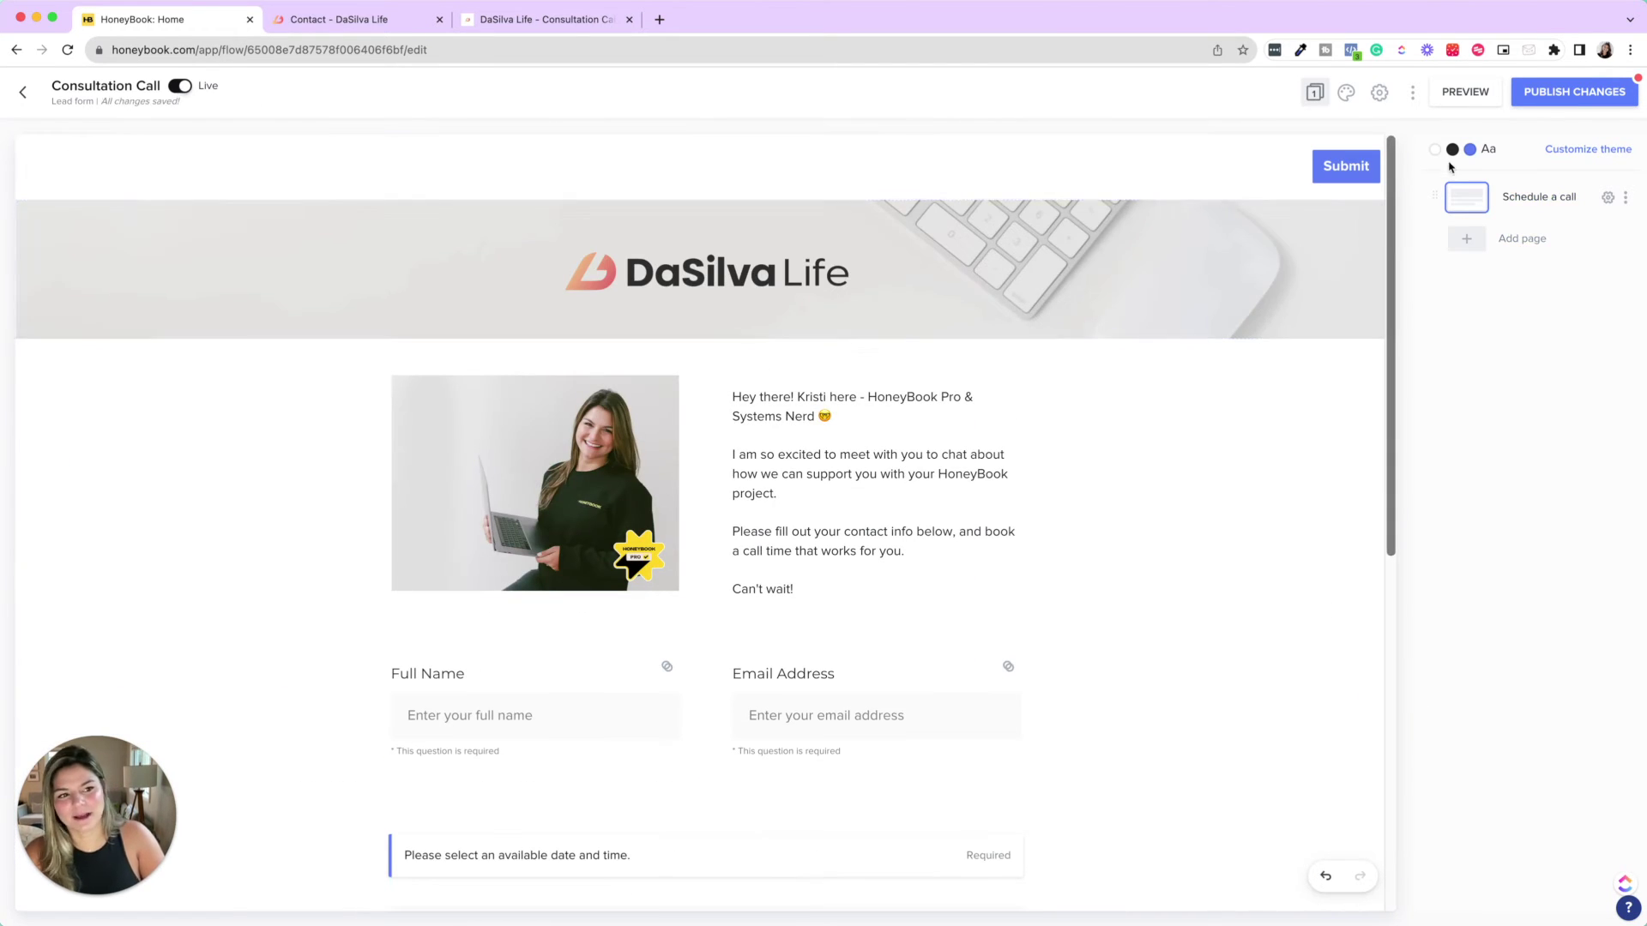
scroll(1072, 440, "down", 2)
scroll(1073, 440, "down", 7)
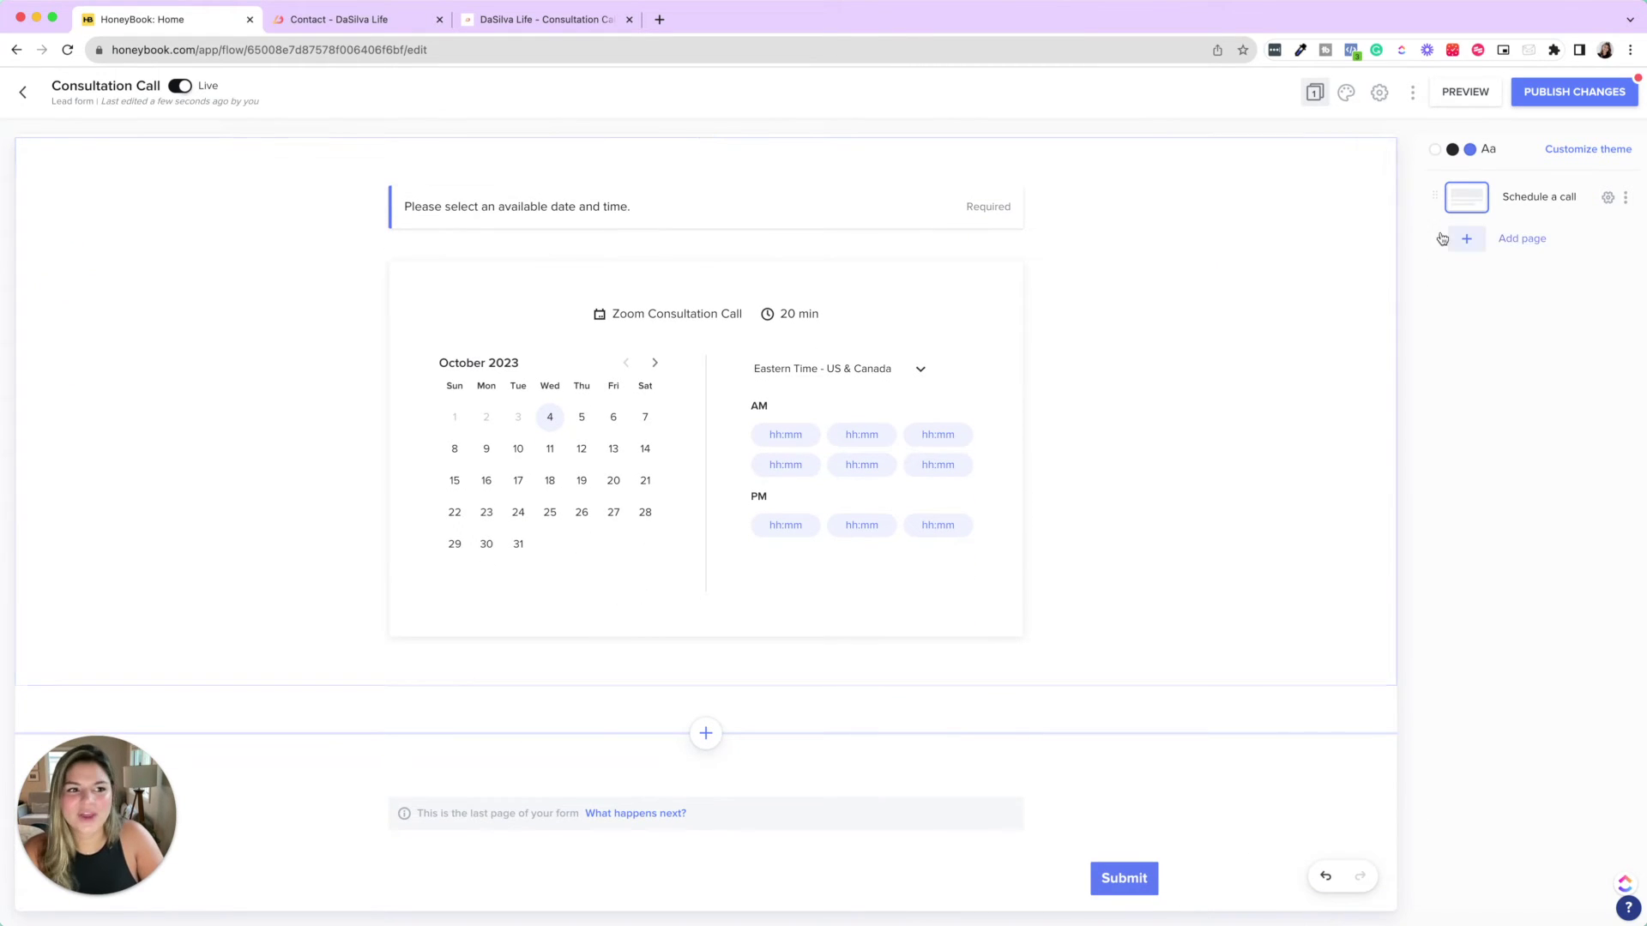
- Add a page from the Invoice template and dismiss the payment due-date notice
left_click(1509, 240)
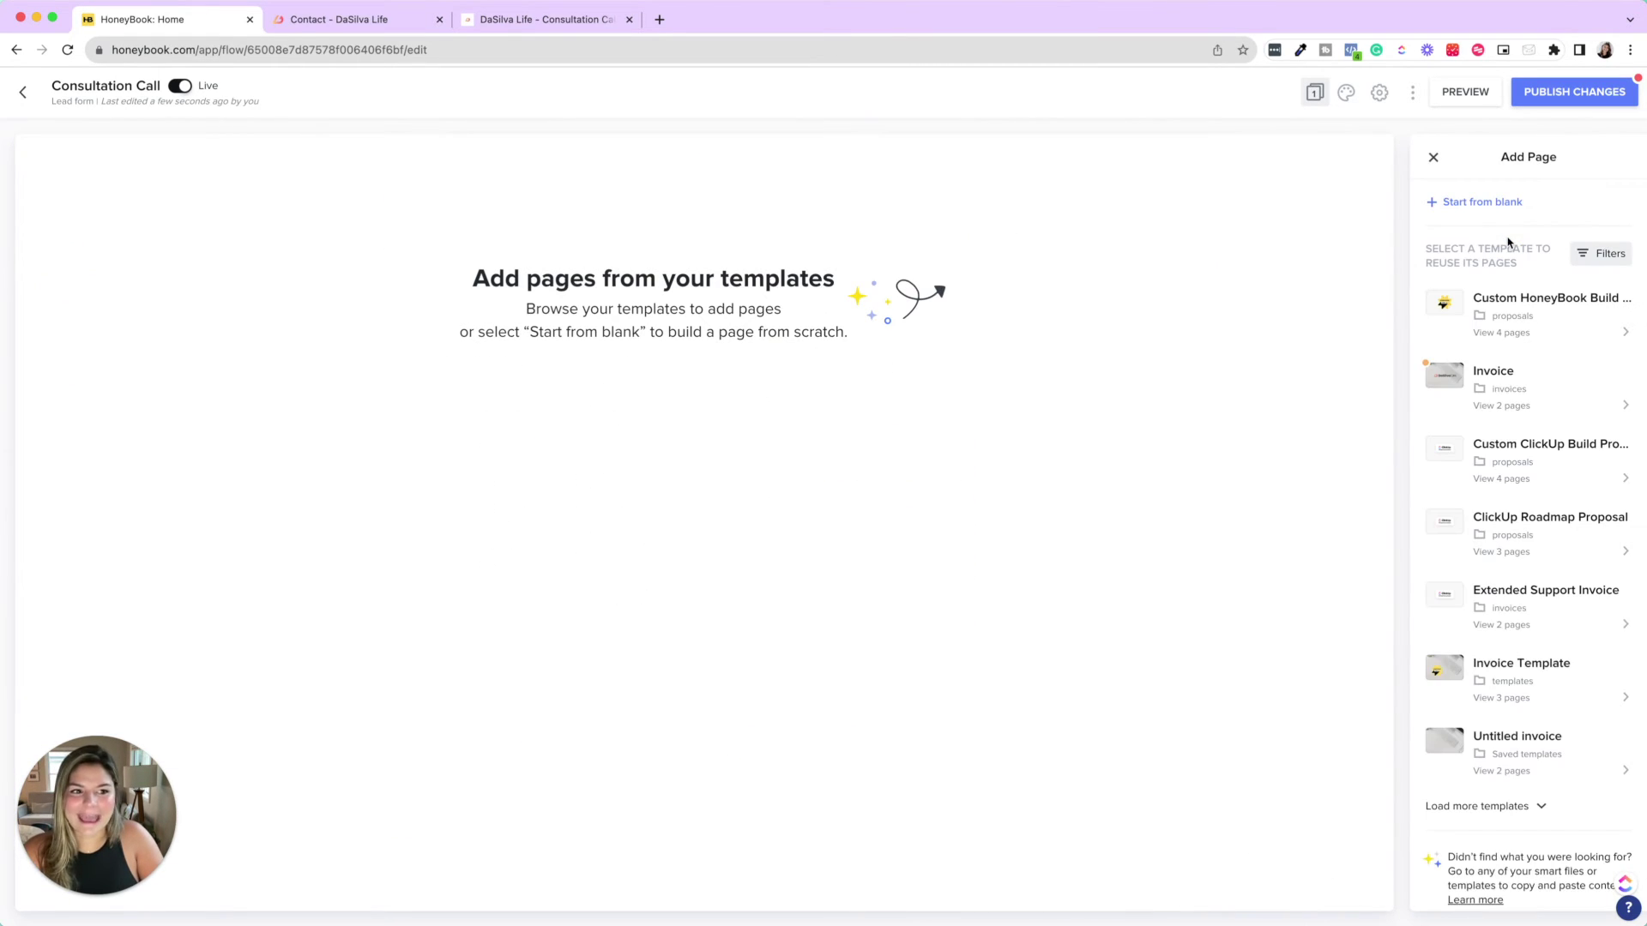
left_click(1524, 371)
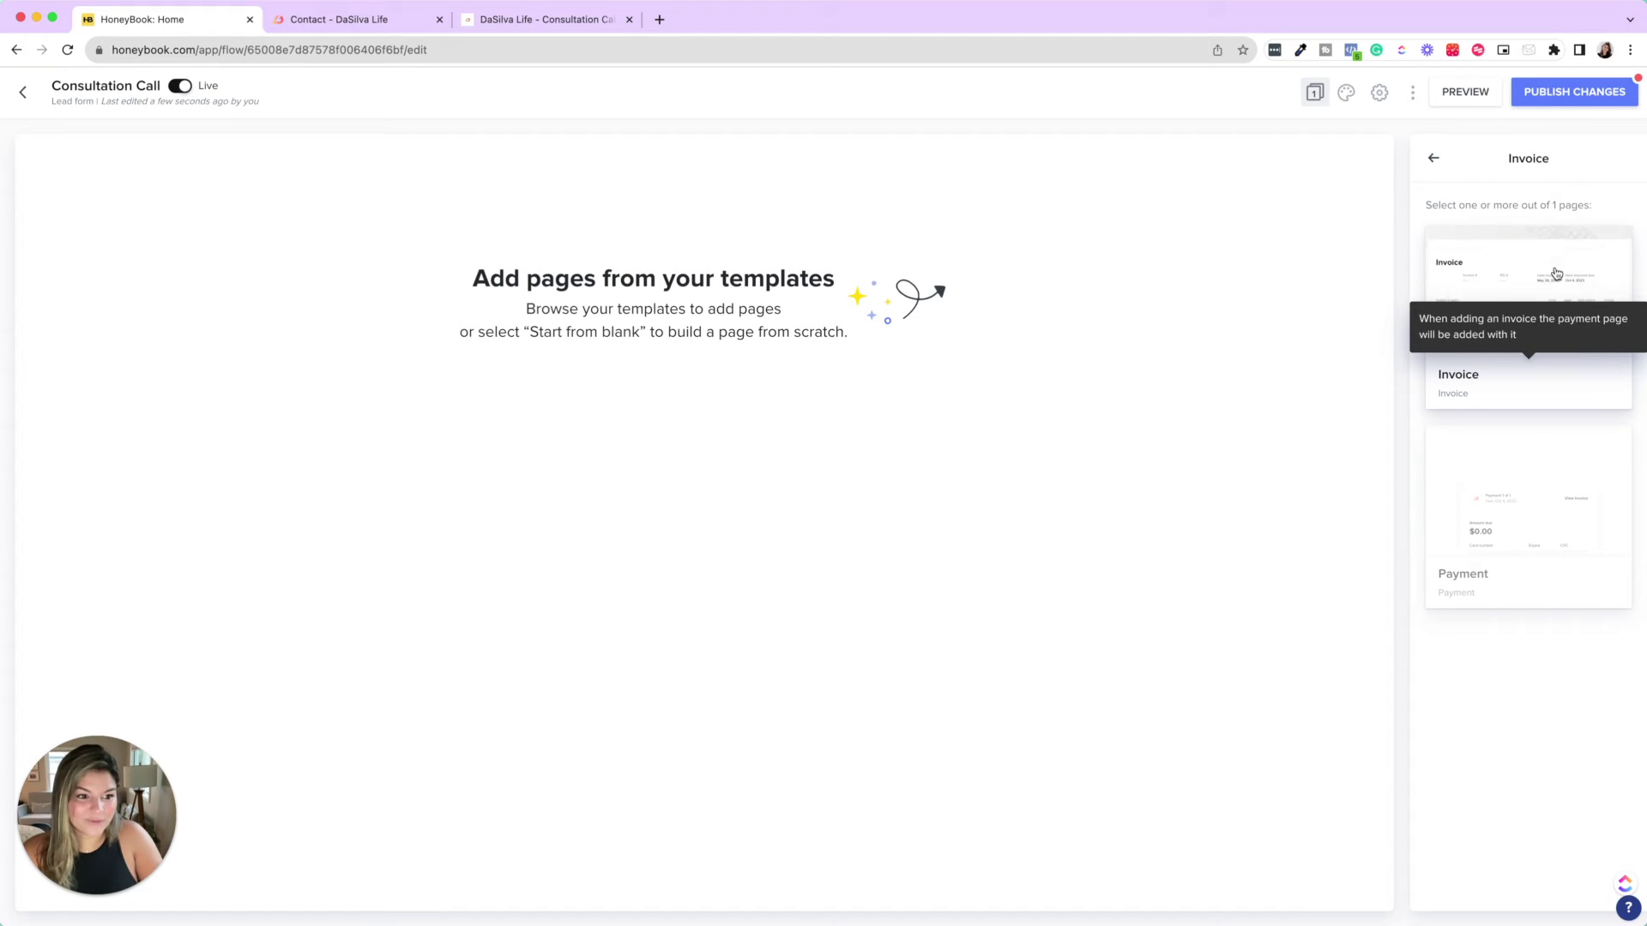
left_click(1557, 274)
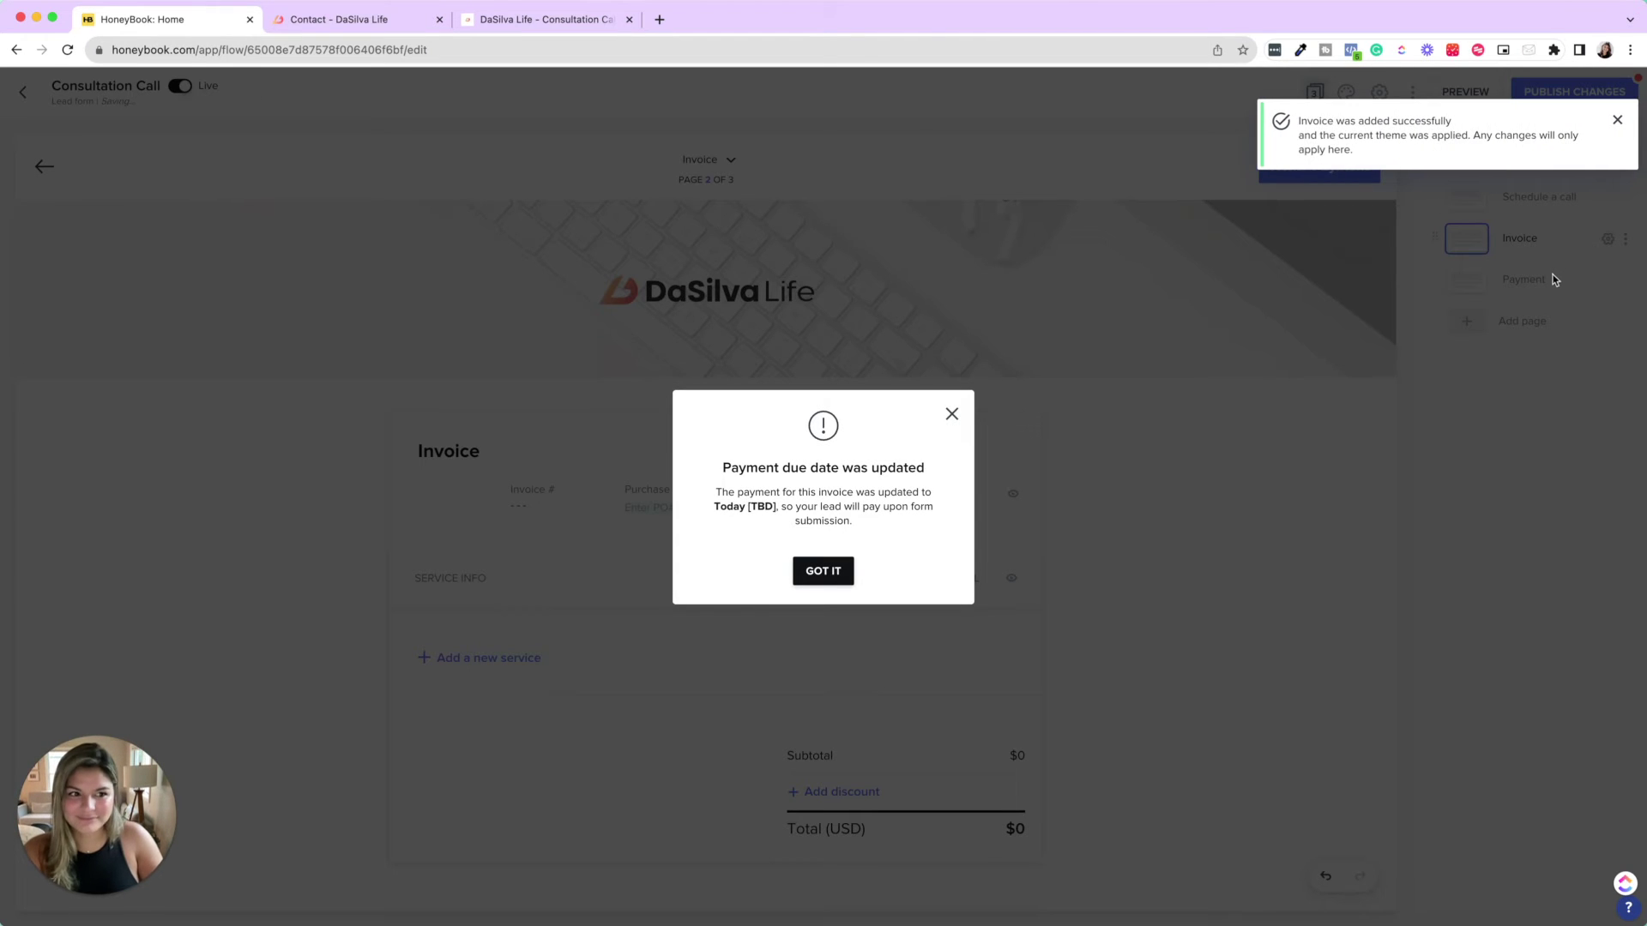
left_click(1538, 197)
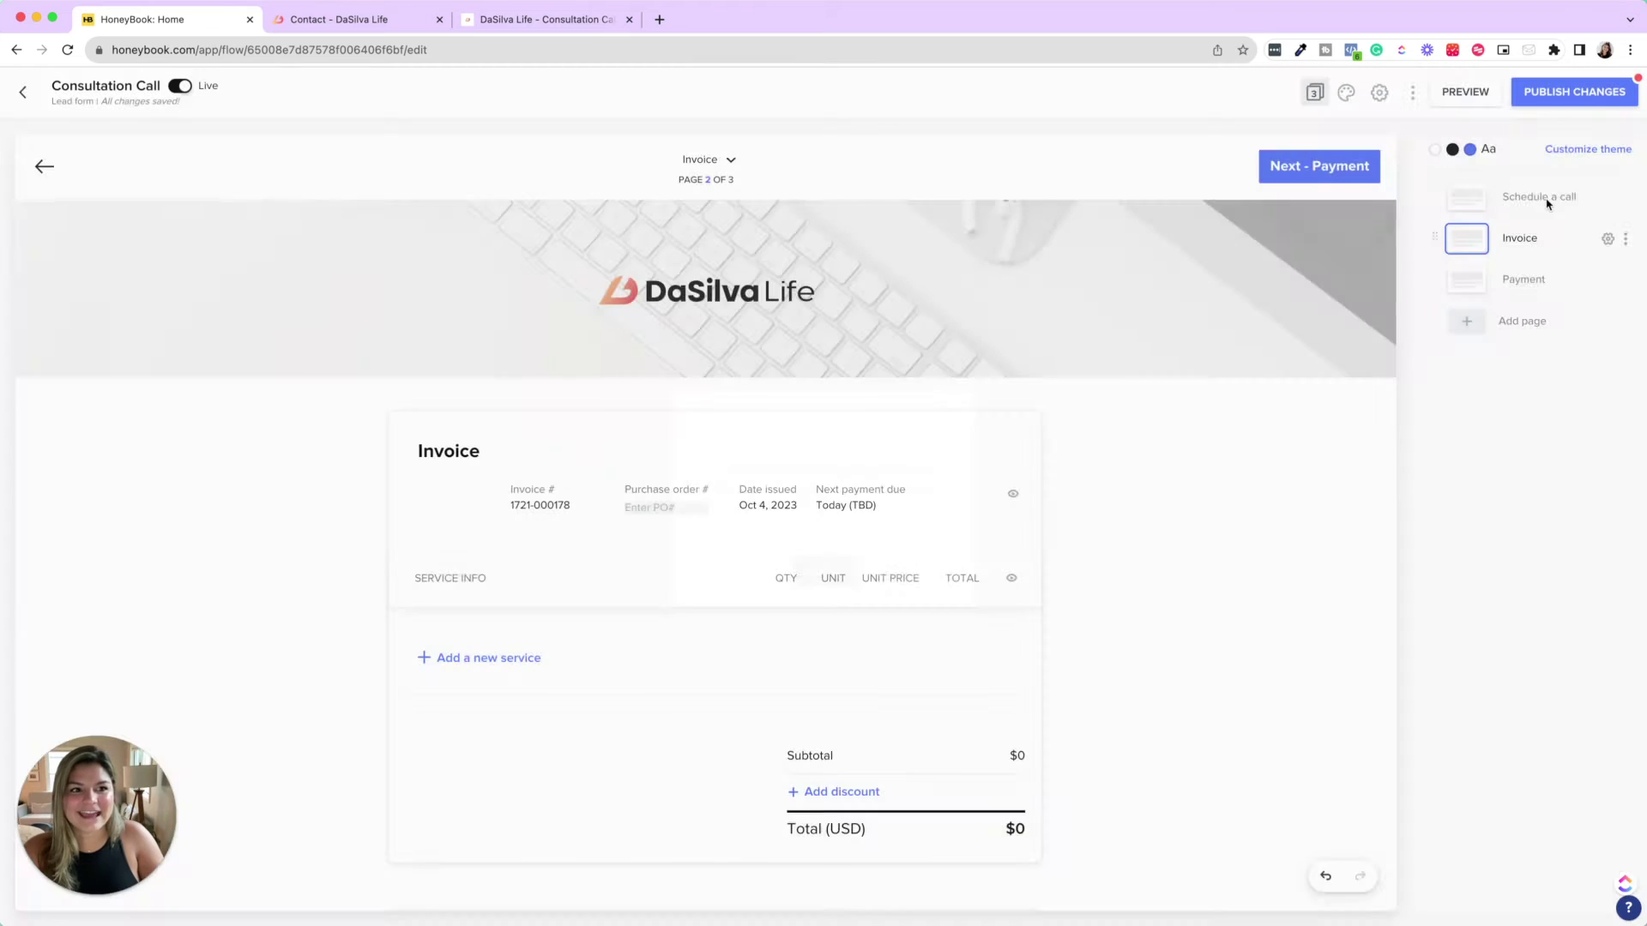
left_click(1537, 197)
- Check the scheduler block settings, review the Invoice and Payment pages, then return to Schedule a call
scroll(1095, 636, "down", 5)
left_click(1292, 497)
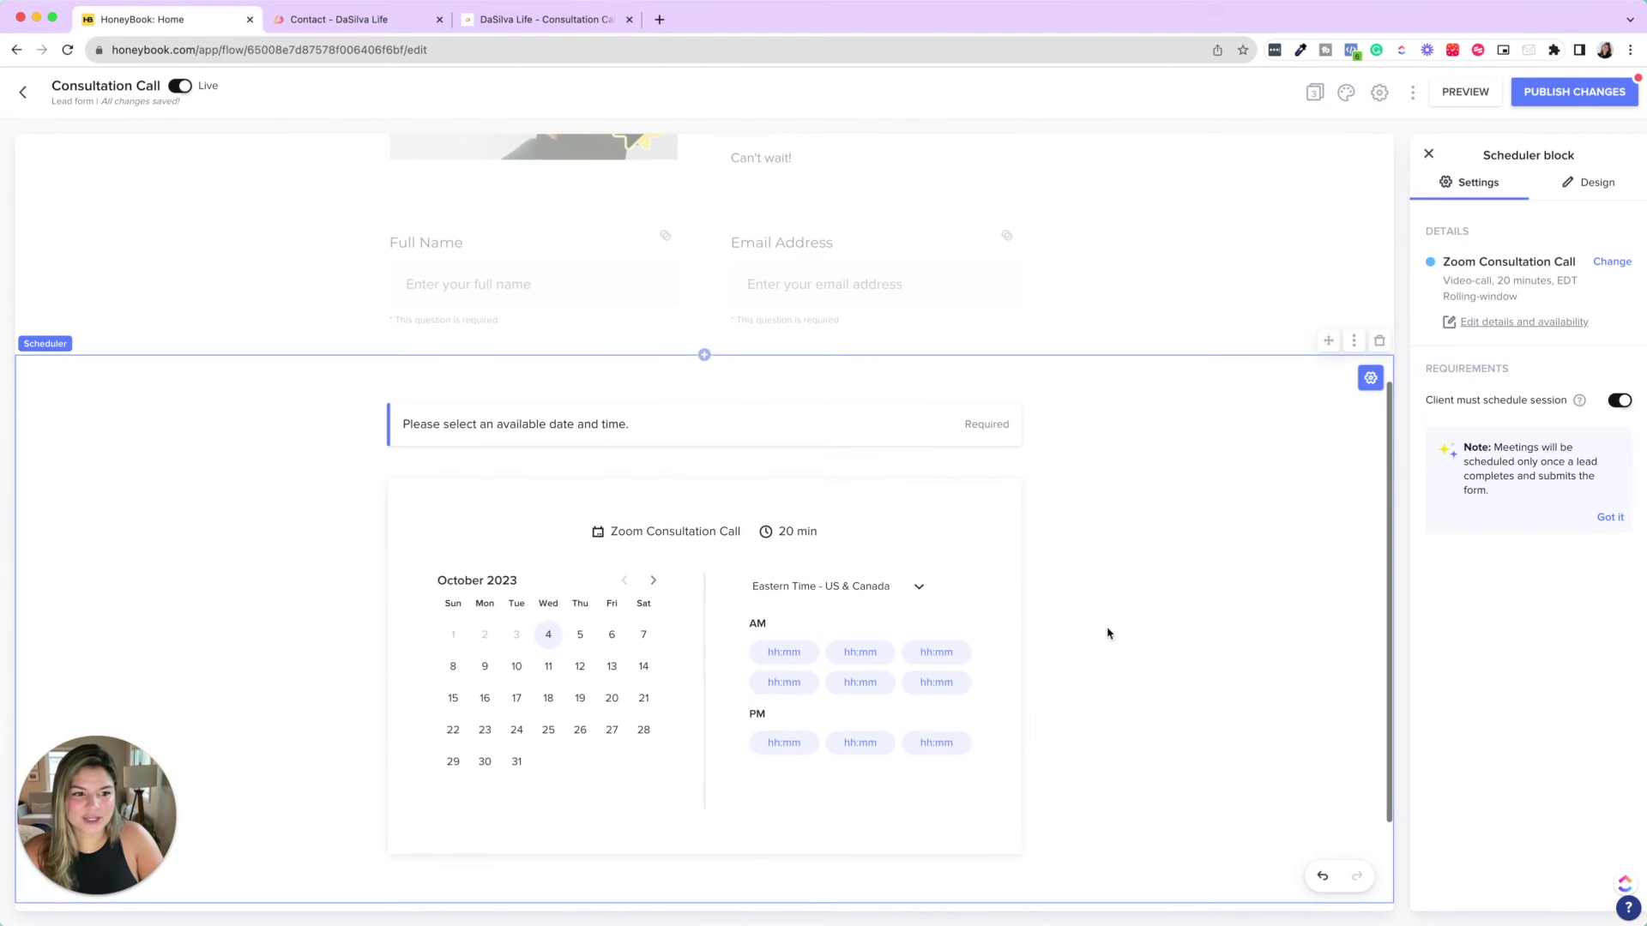
left_click(1429, 154)
left_click(1513, 238)
scroll(1362, 422, "down", 3)
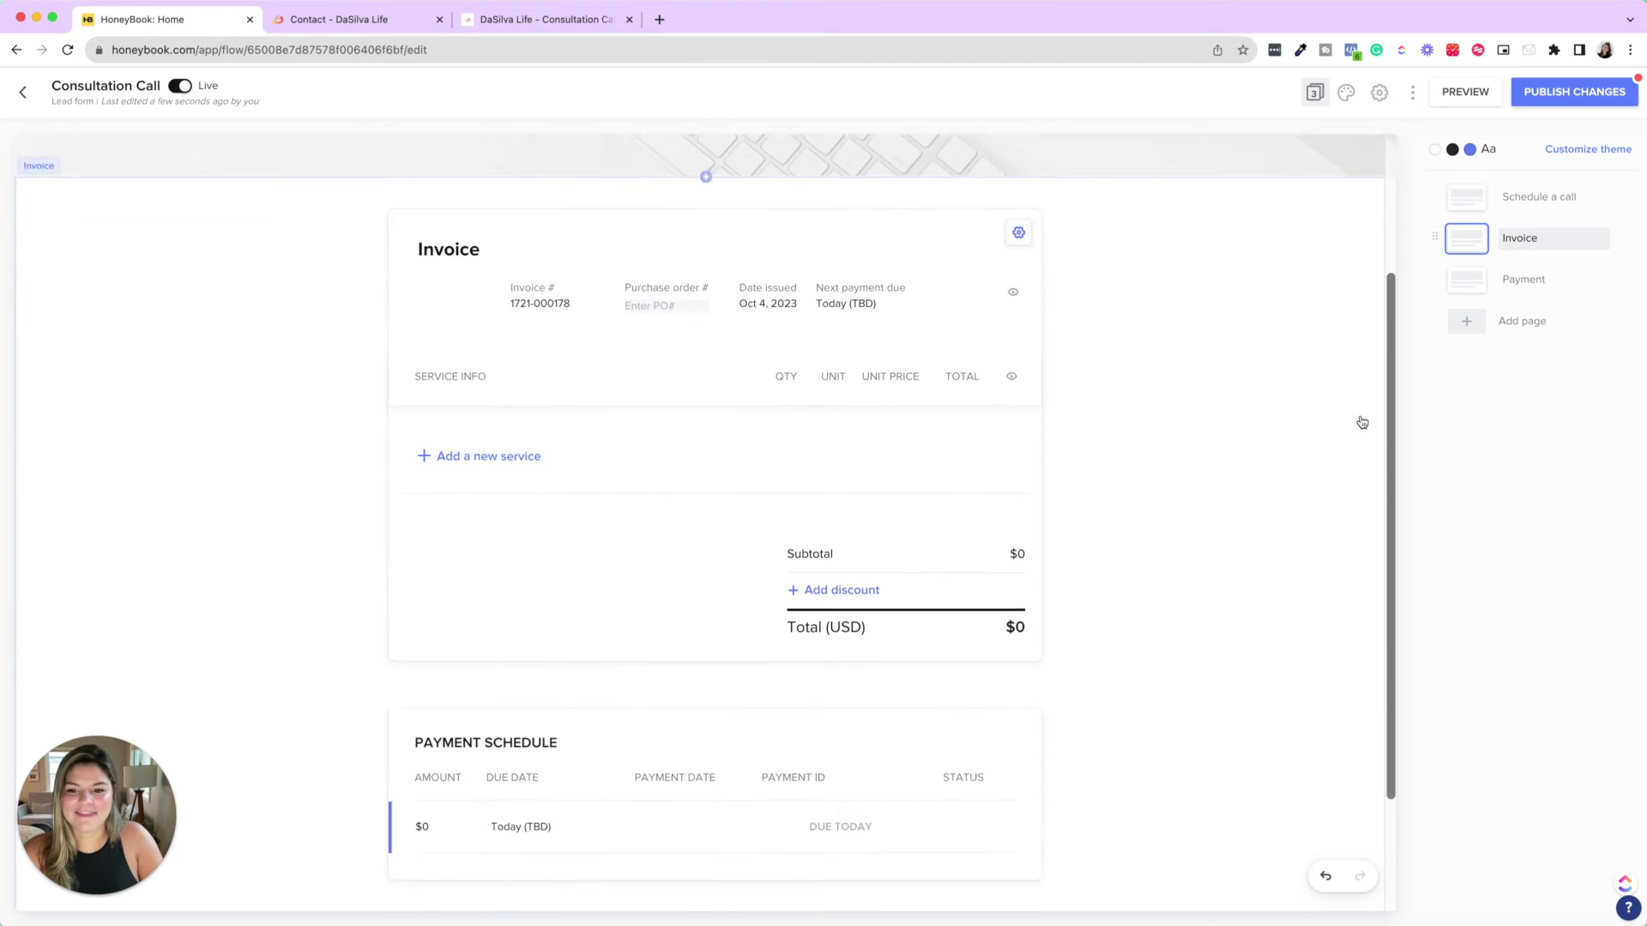
scroll(1363, 422, "down", 3)
left_click(1482, 285)
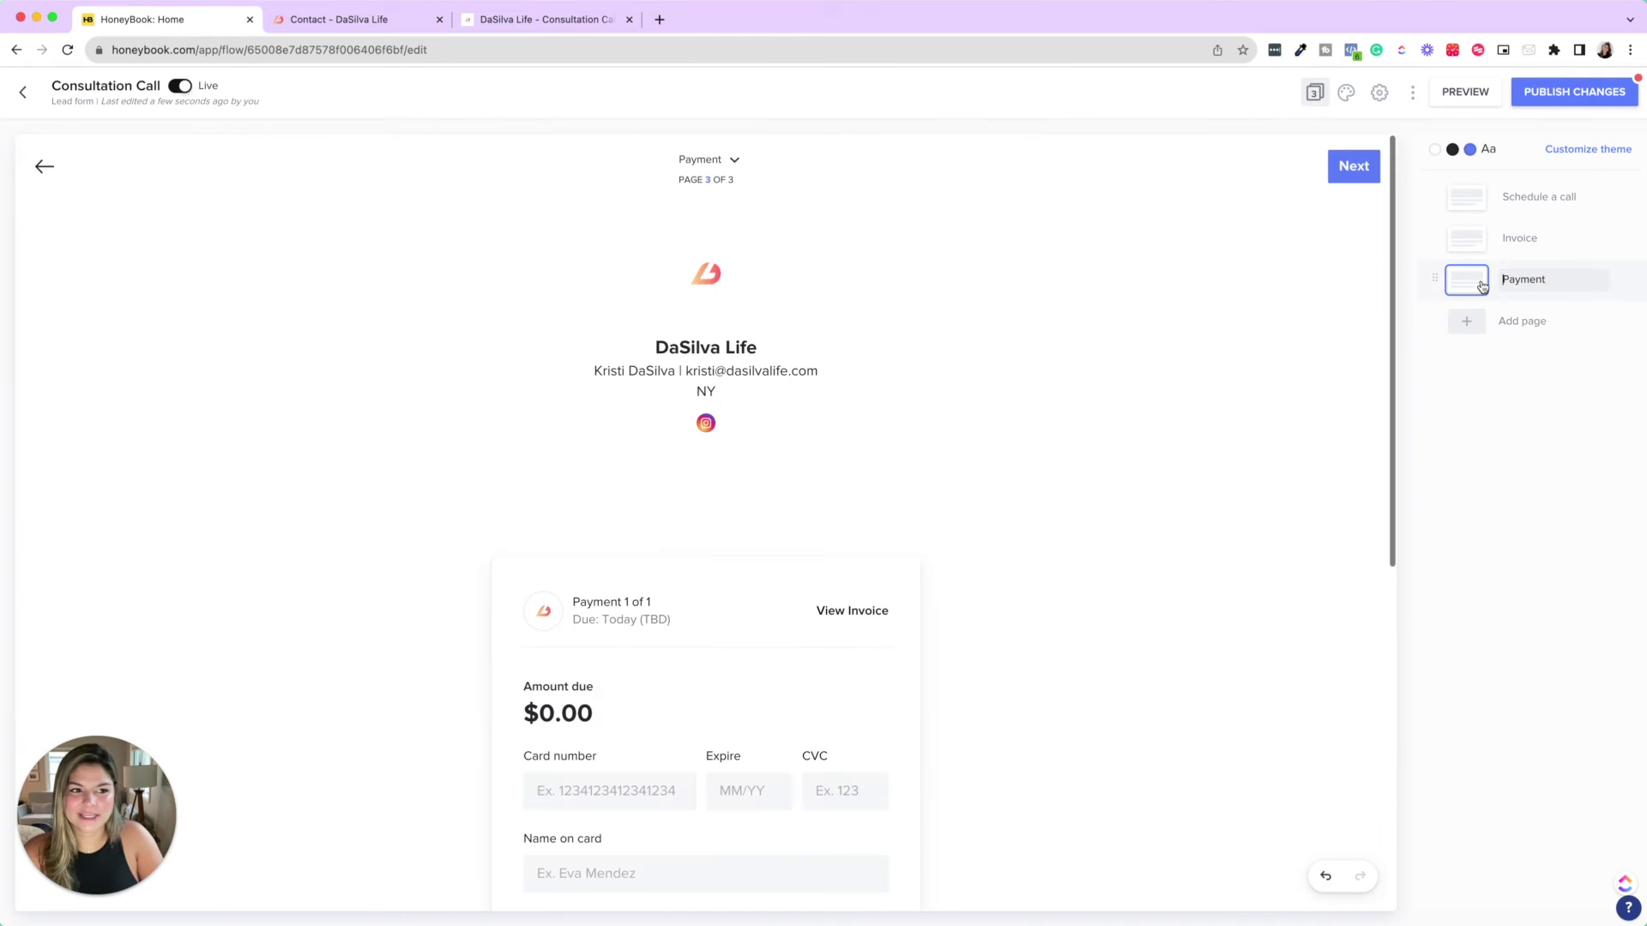
scroll(856, 357, "down", 7)
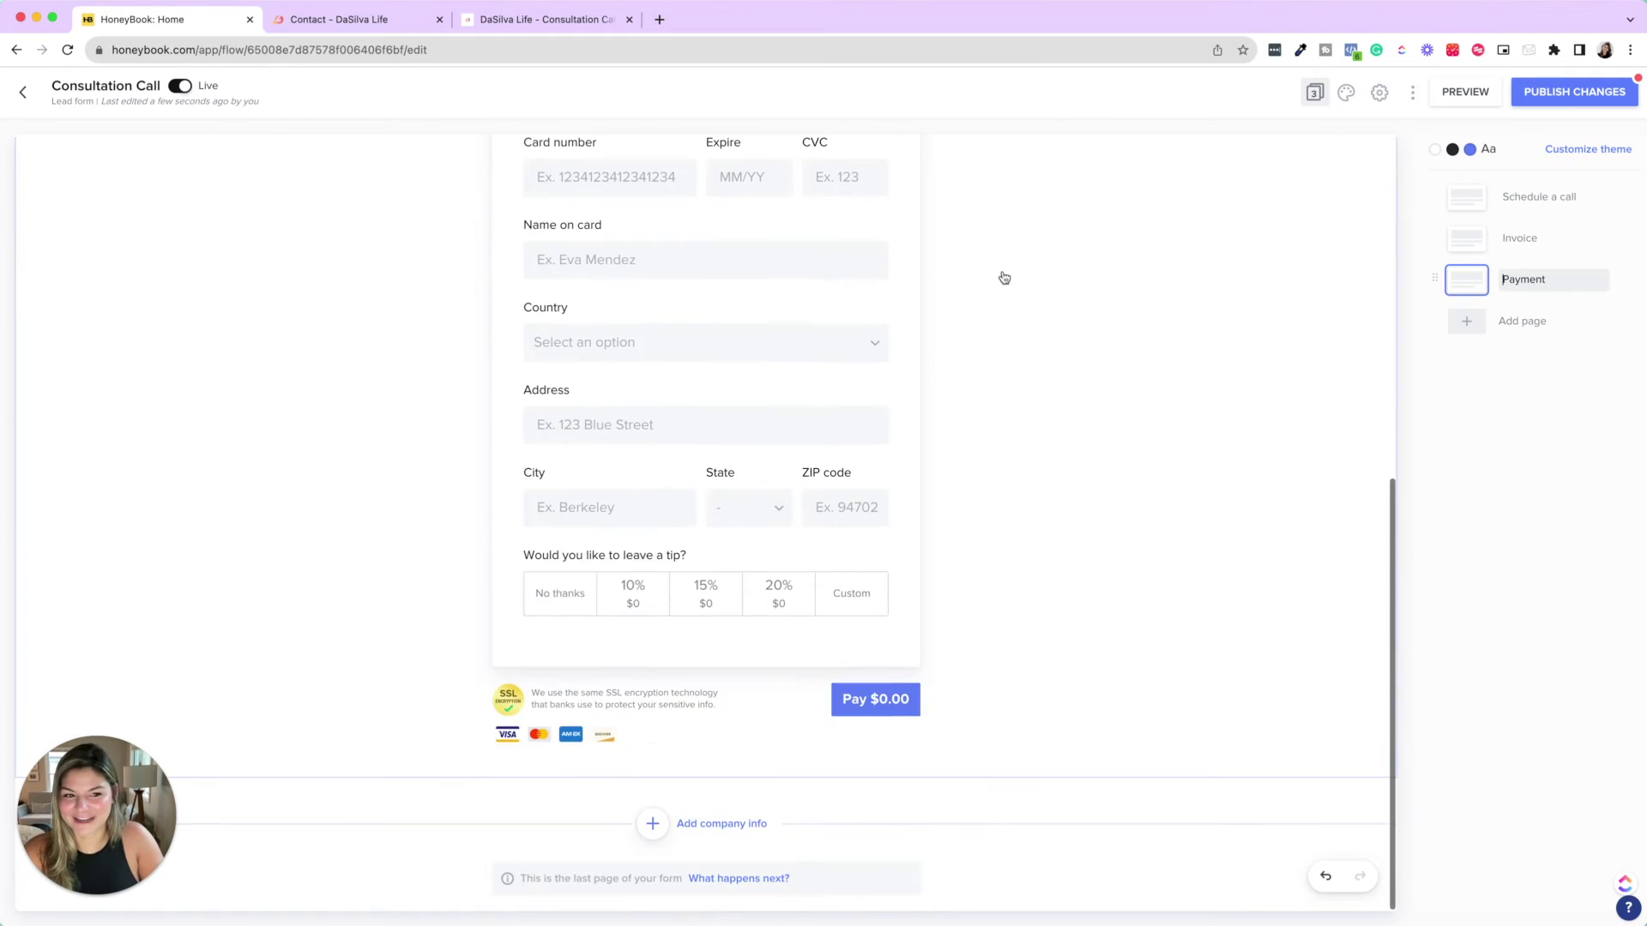
left_click(1511, 199)
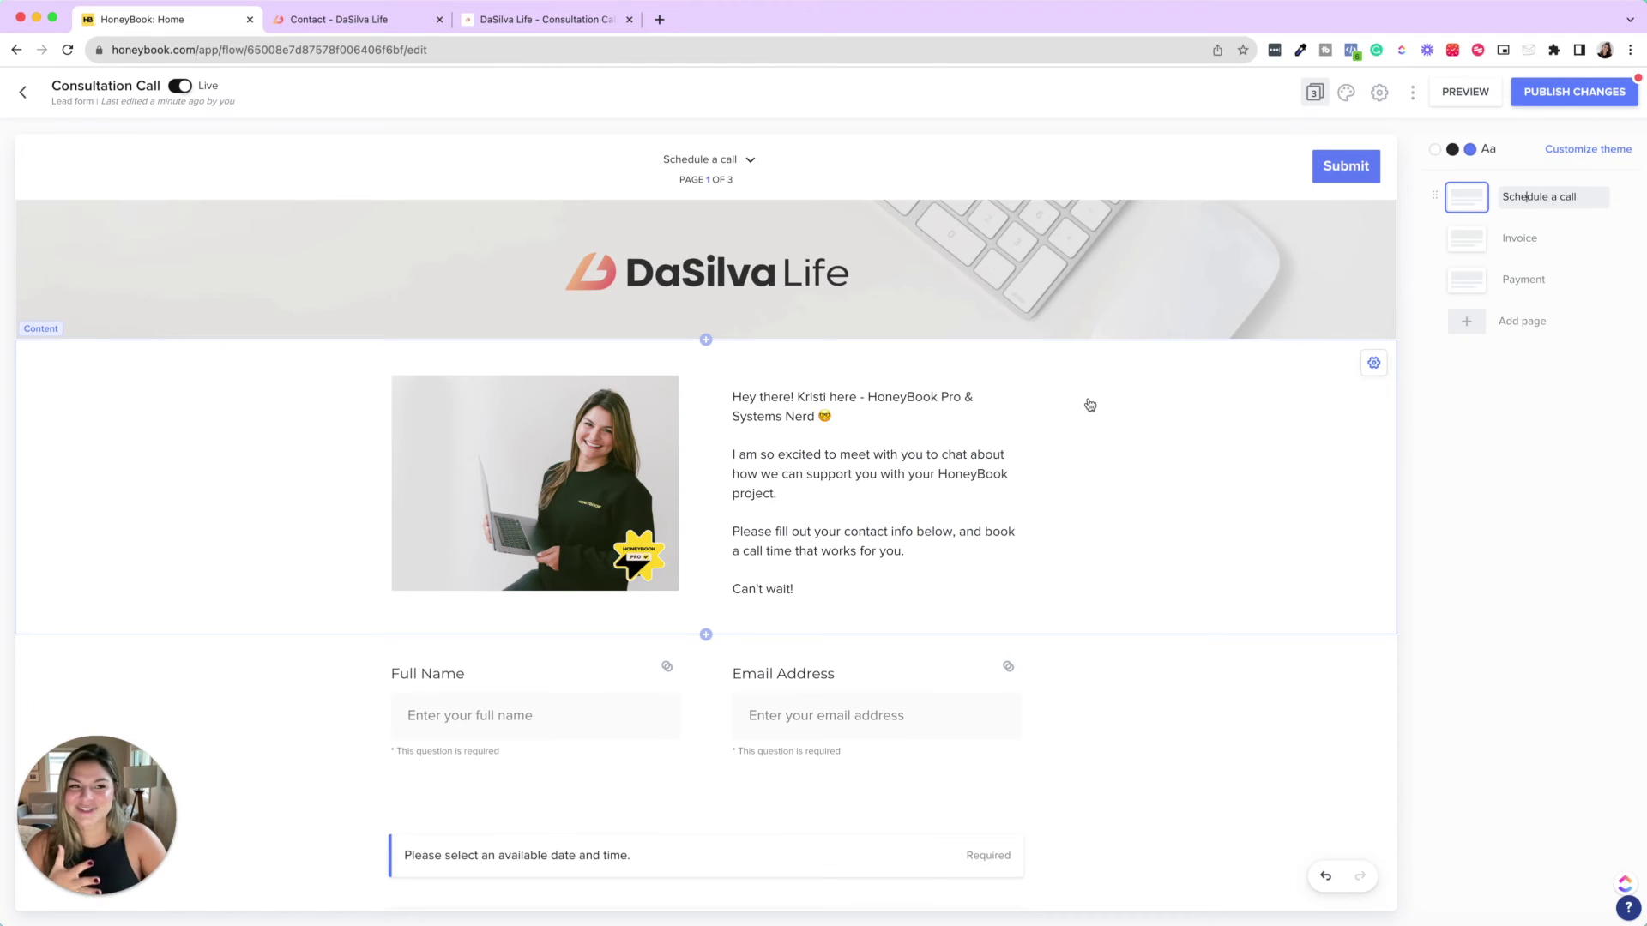
- Review the form settings, including the Consultation Call form title, and close them unsaved
left_click(1378, 91)
scroll(613, 364, "down", 3)
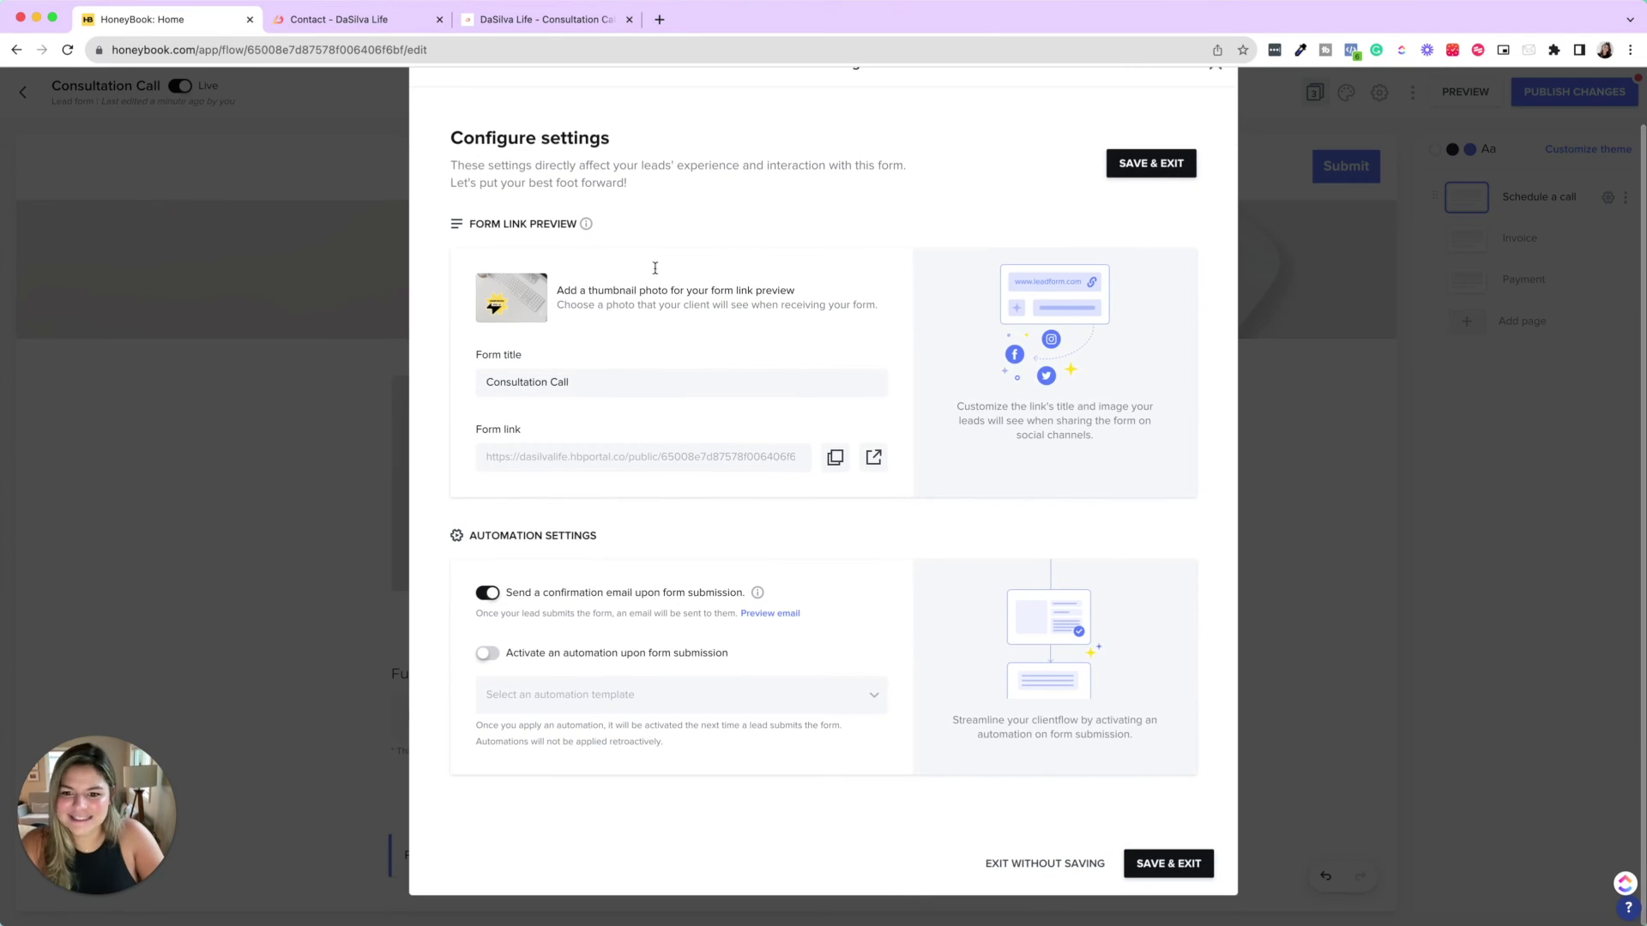
left_click(592, 385)
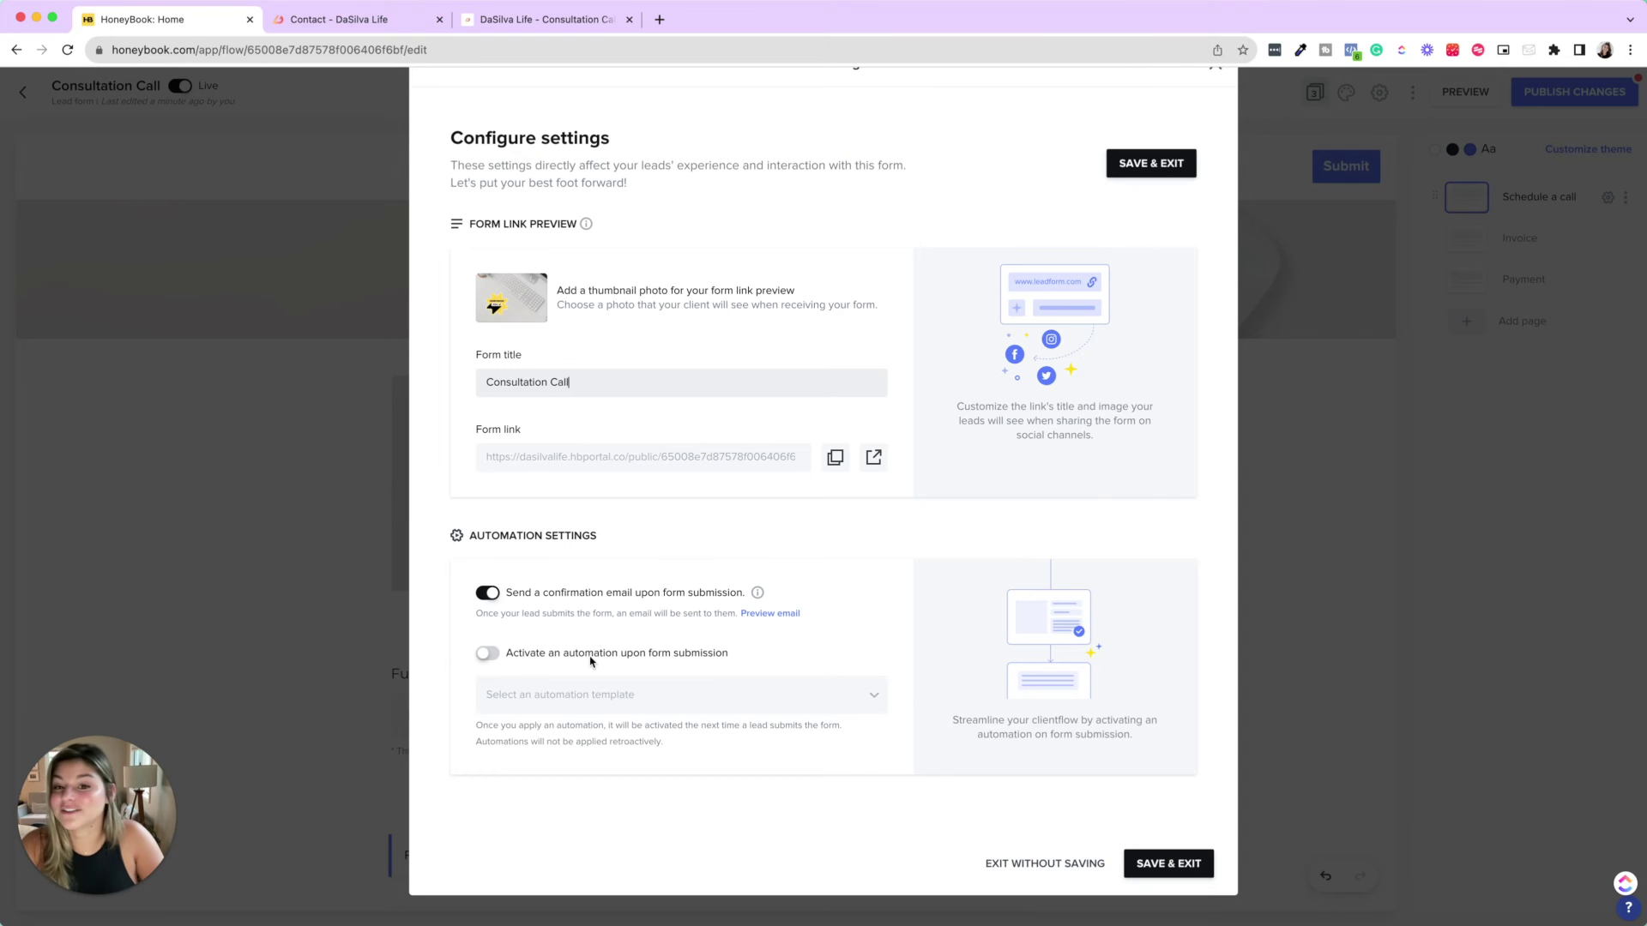
scroll(1005, 382, "up", 2)
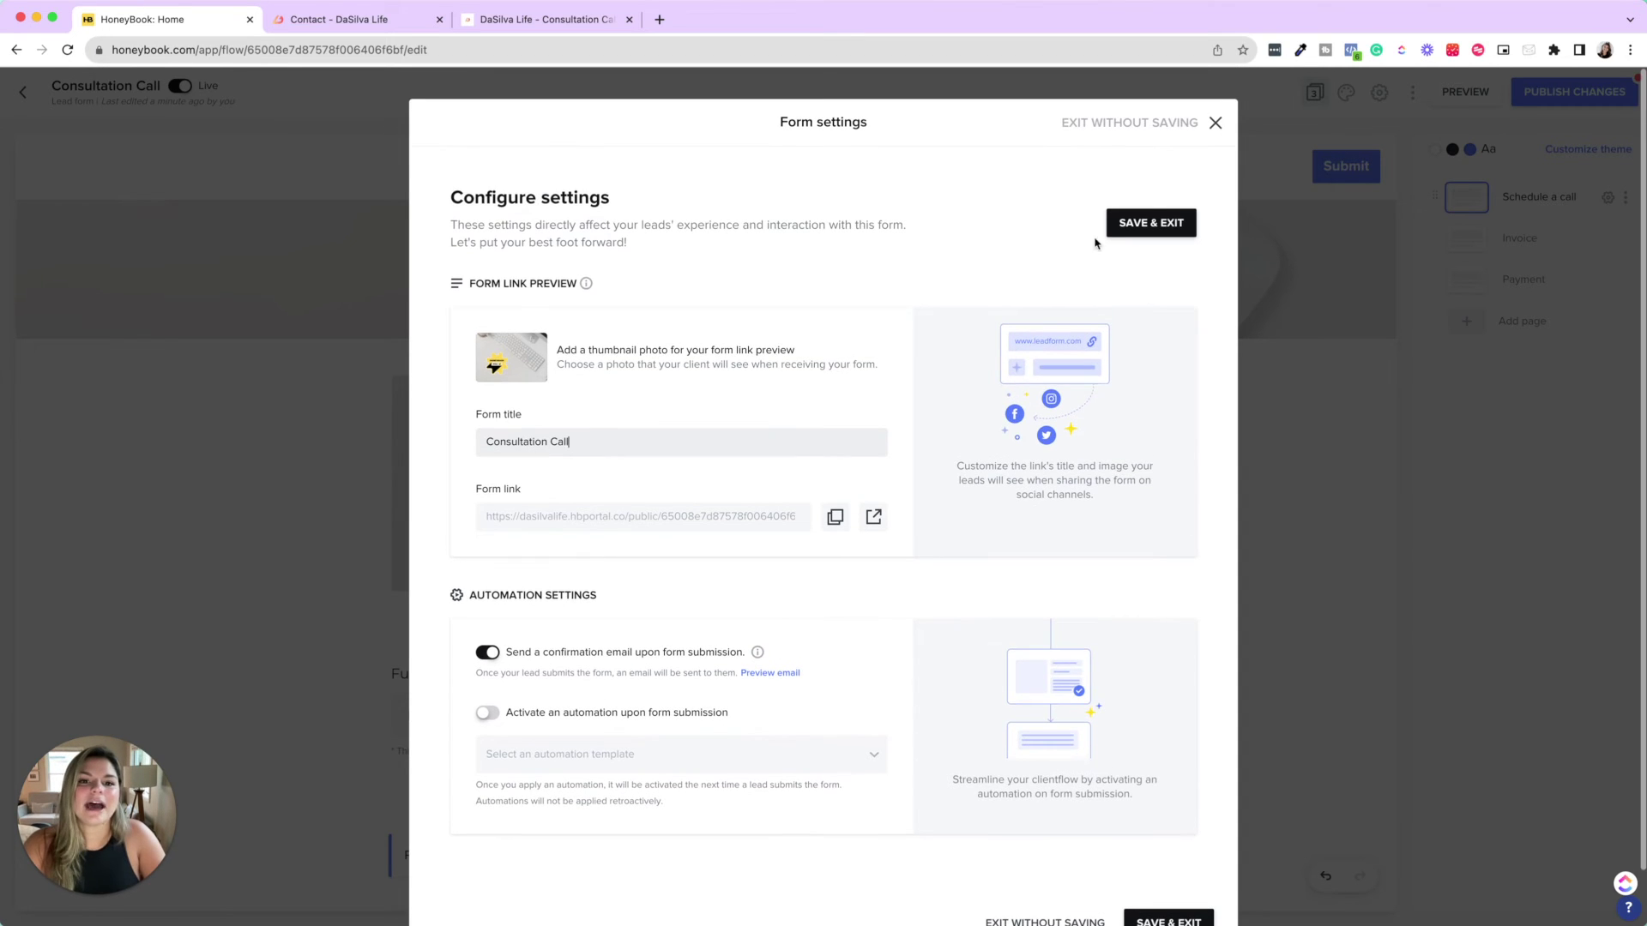
left_click(1215, 124)
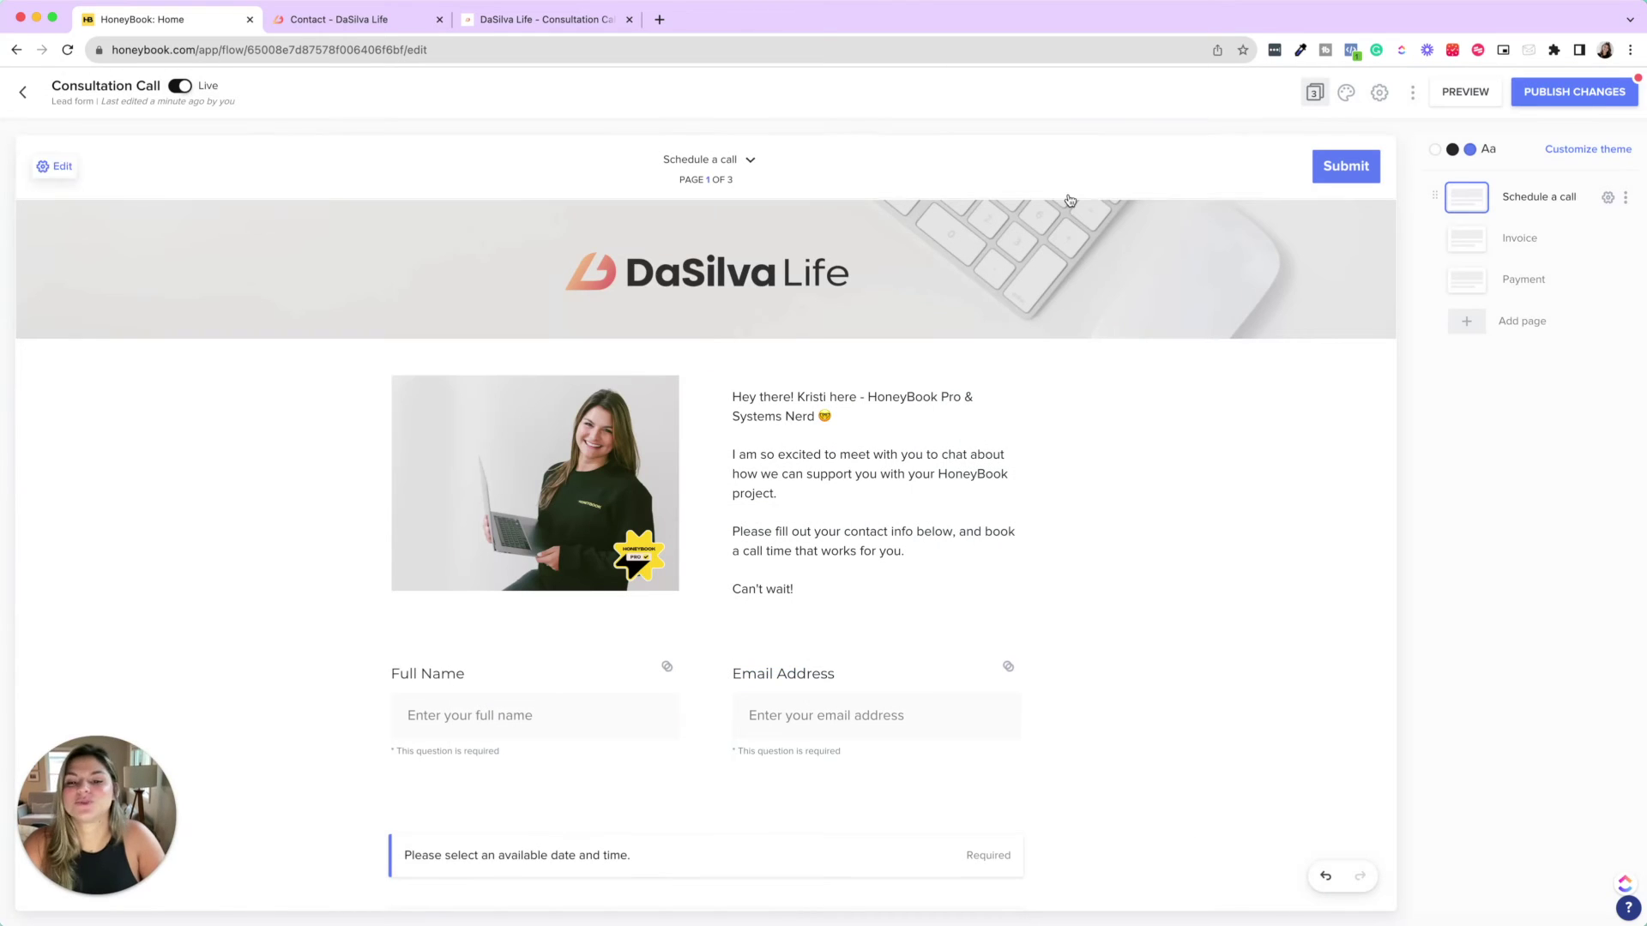
- Leave the form editor and choose Exit Without Publishing
scroll(1059, 247, "down", 1)
scroll(1059, 246, "up", 1)
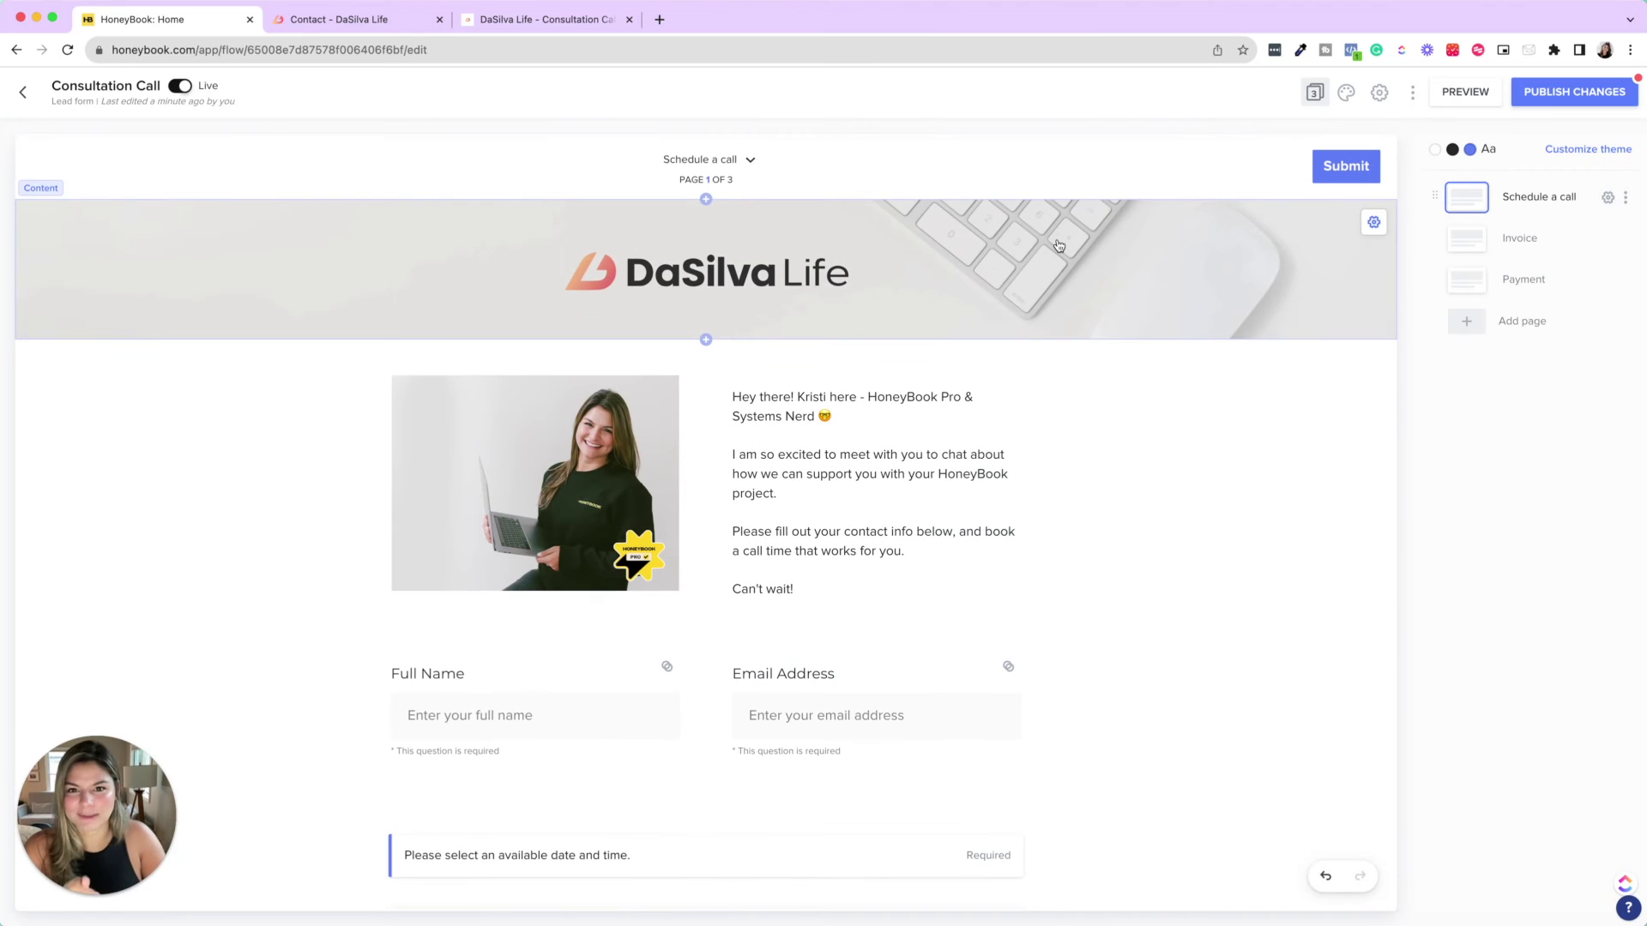
scroll(1171, 436, "down", 5)
scroll(1171, 437, "up", 5)
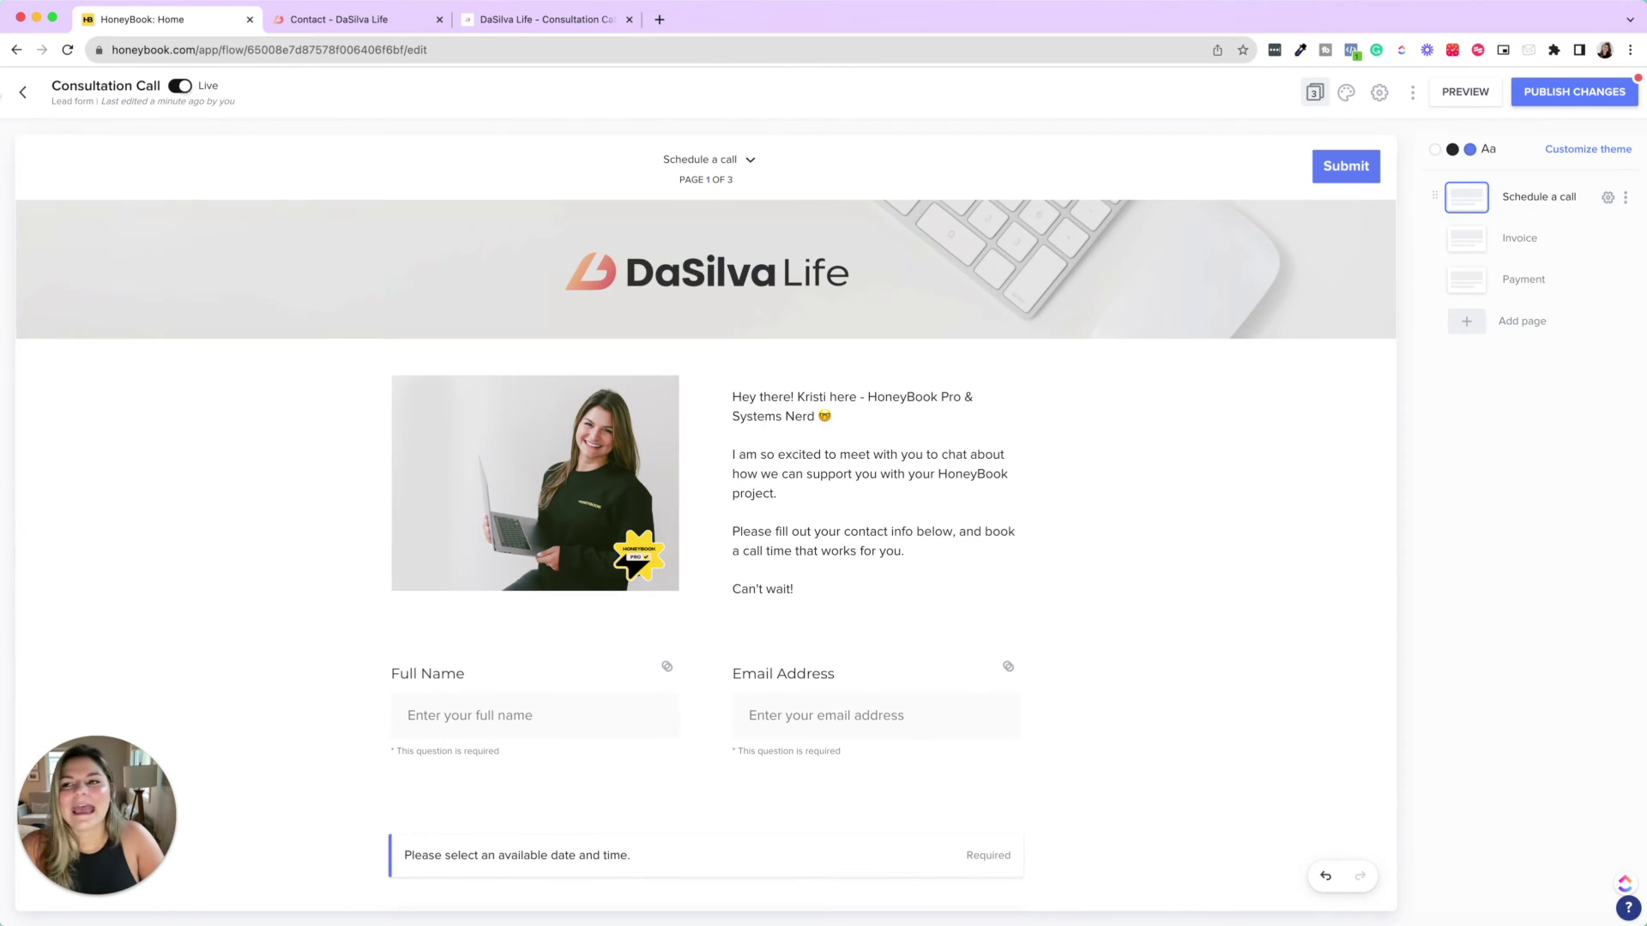
left_click(36, 98)
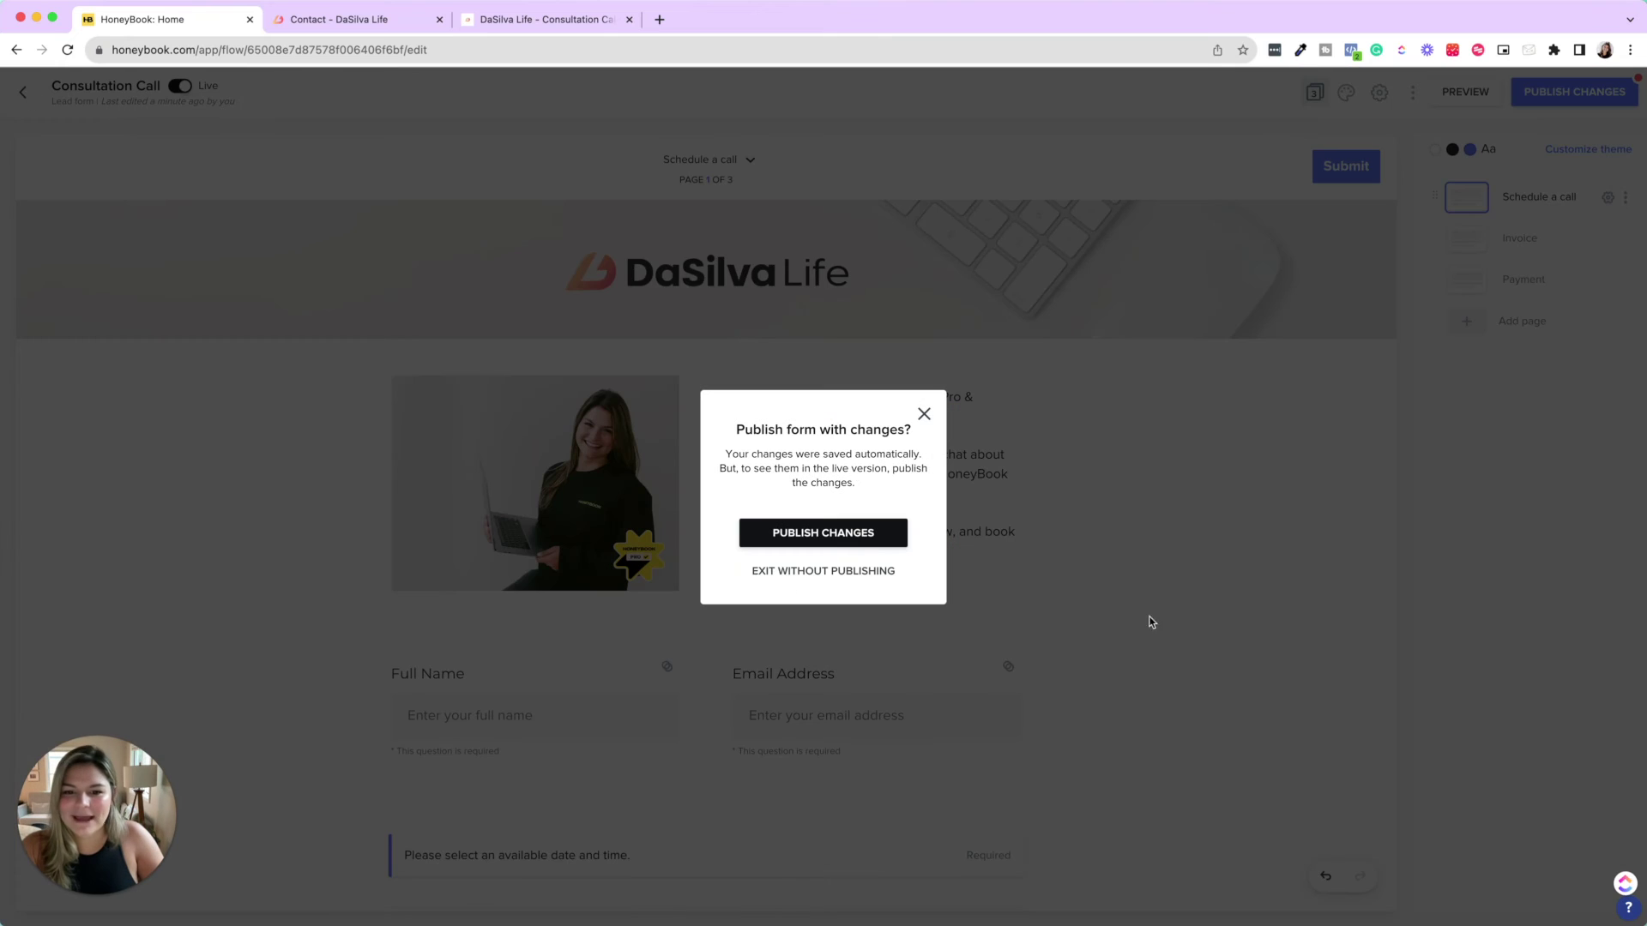
left_click(859, 576)
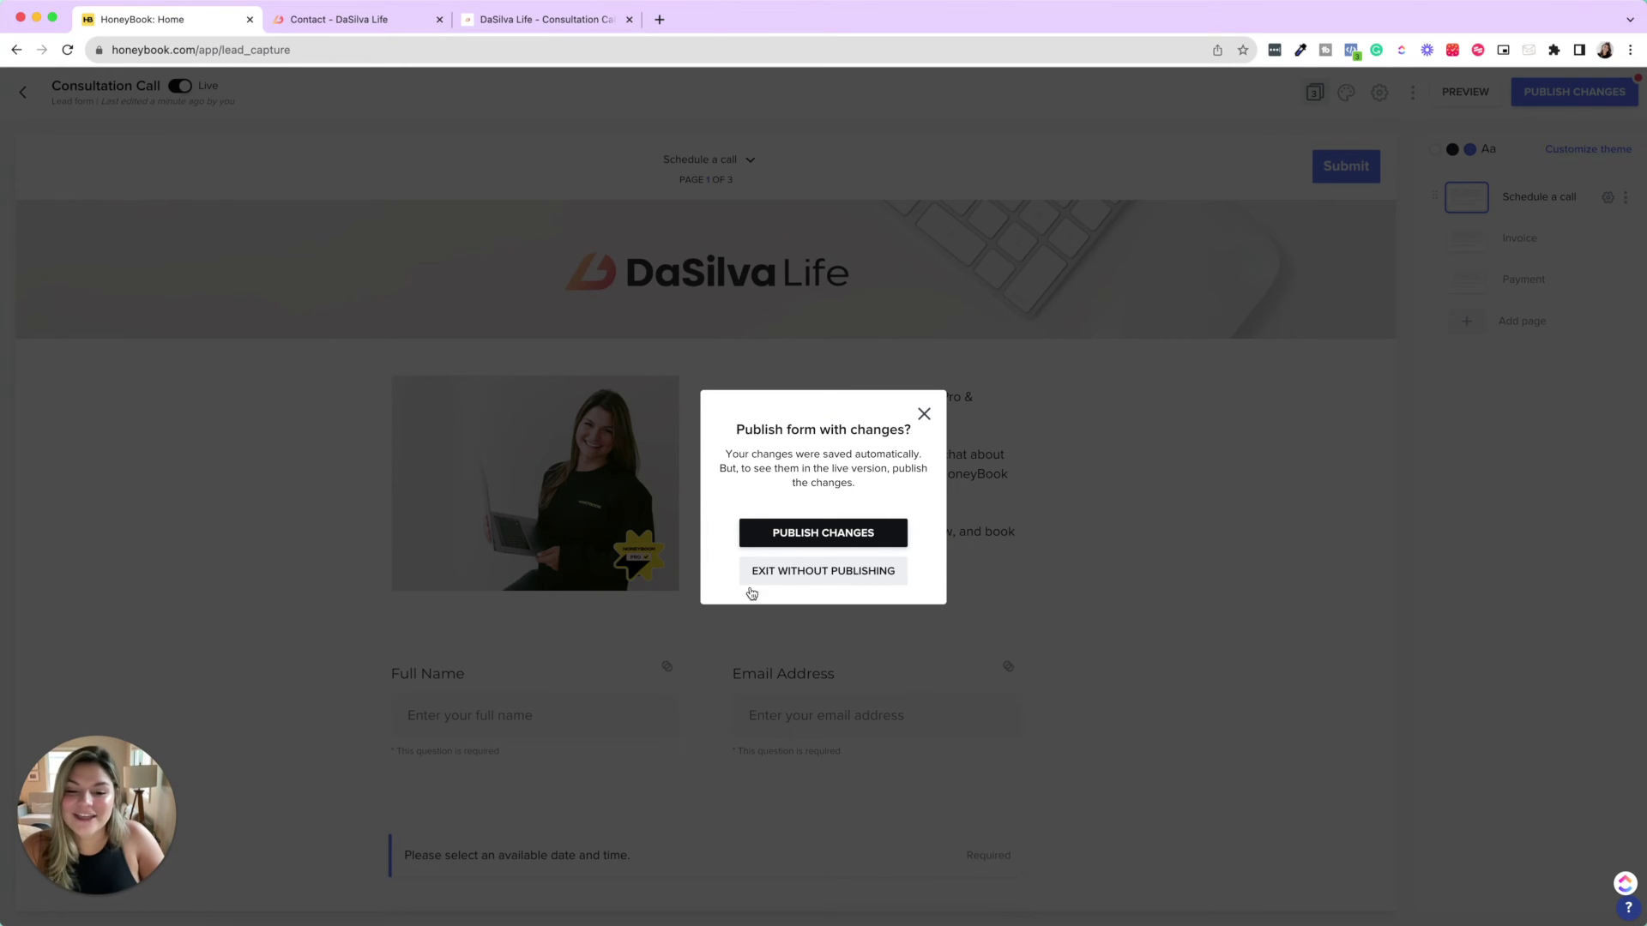
- Dismiss the publish prompt, then browse the Template Gallery's 'lead form' results (34 of 88)
left_click(922, 417)
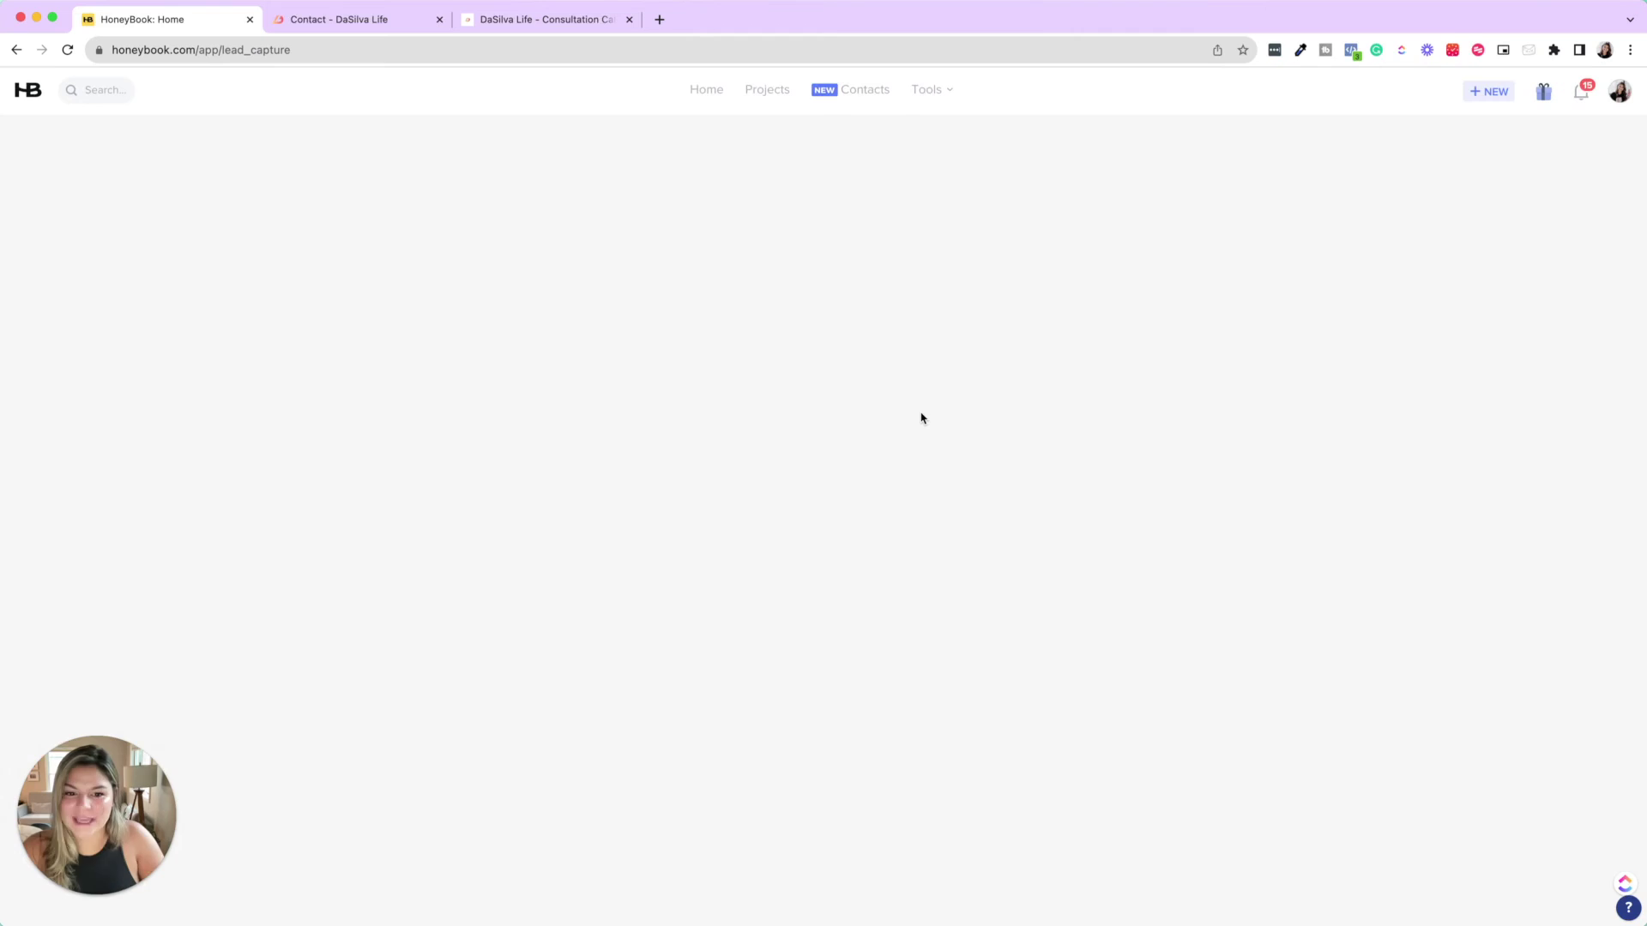
left_click(932, 93)
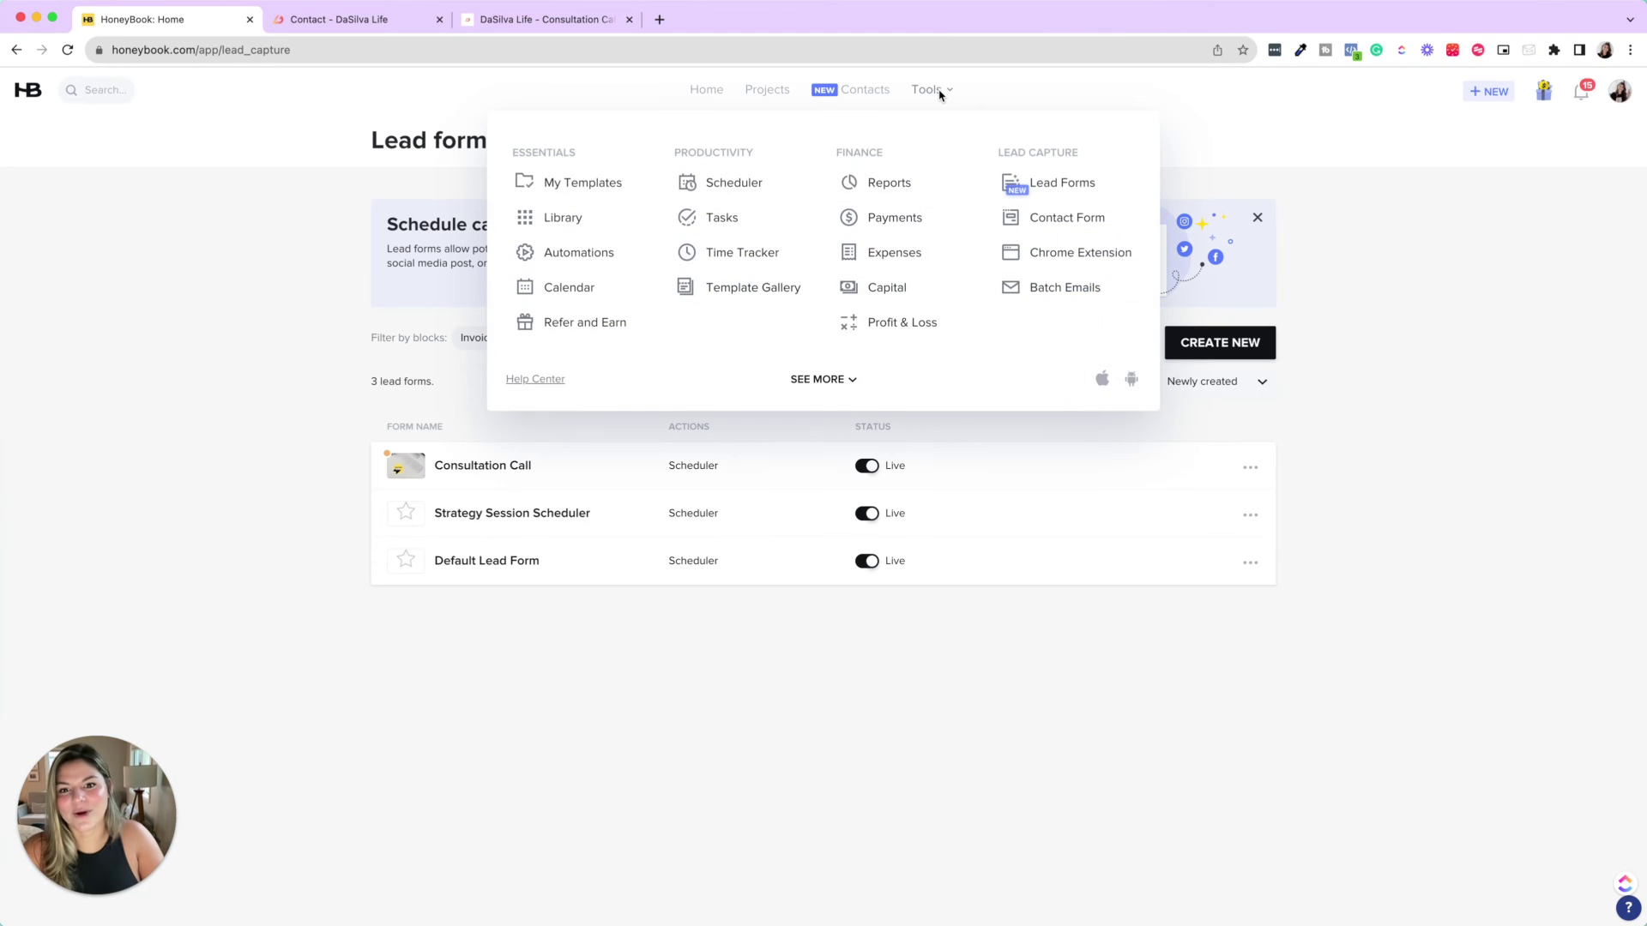
left_click(704, 293)
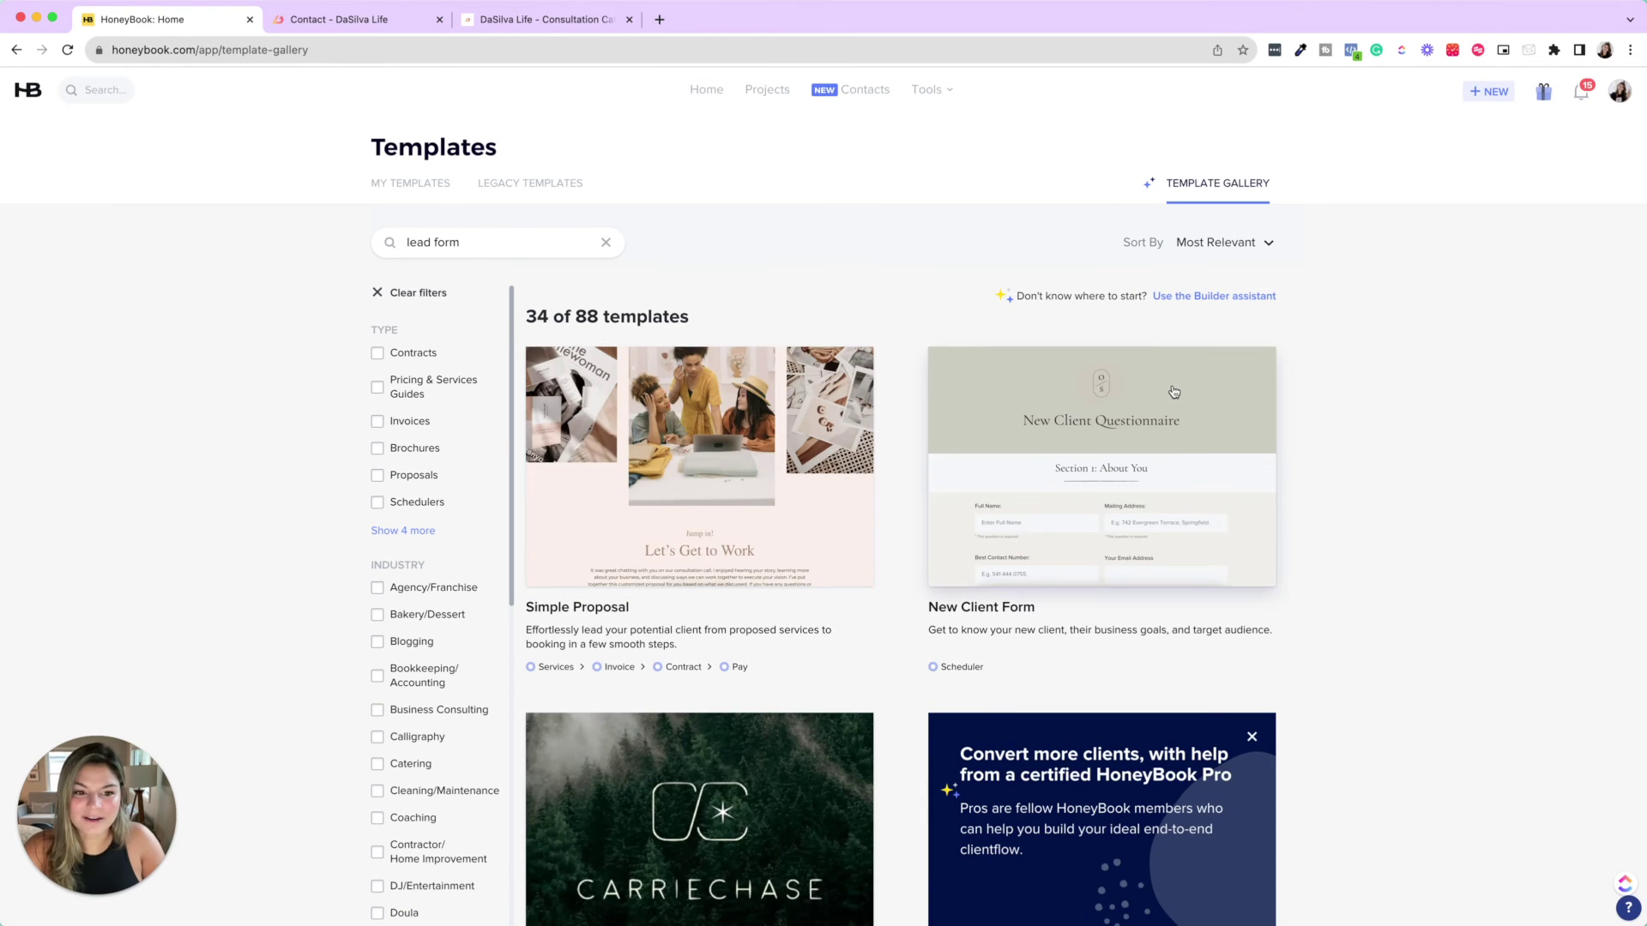
scroll(1173, 392, "down", 8)
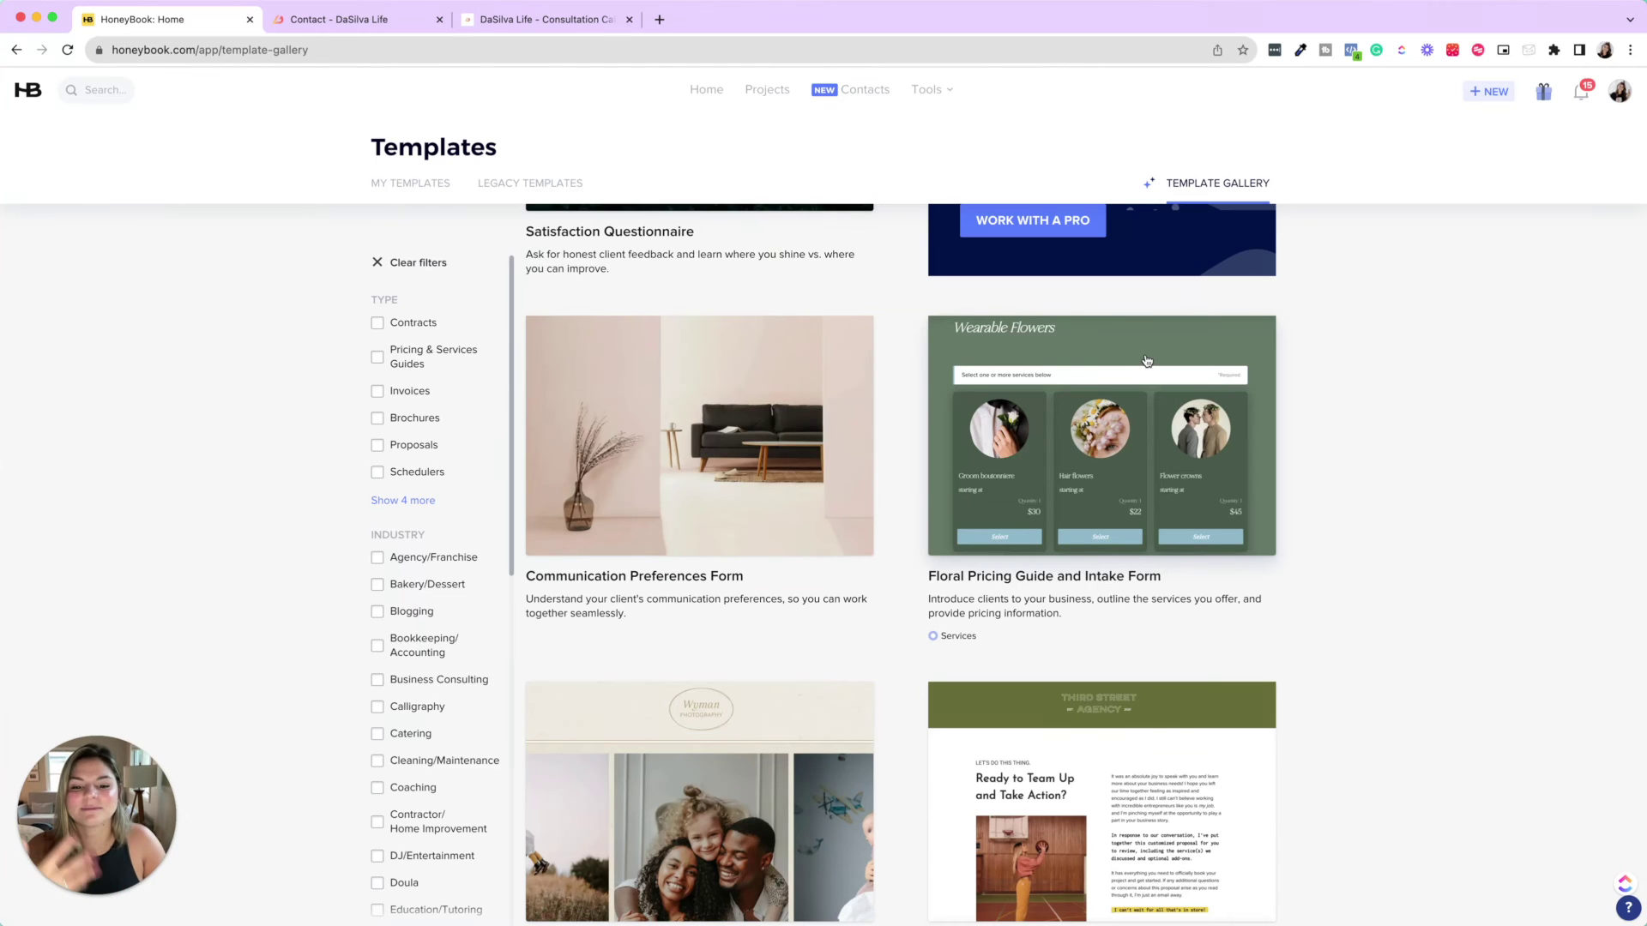
scroll(1147, 360, "down", 3)
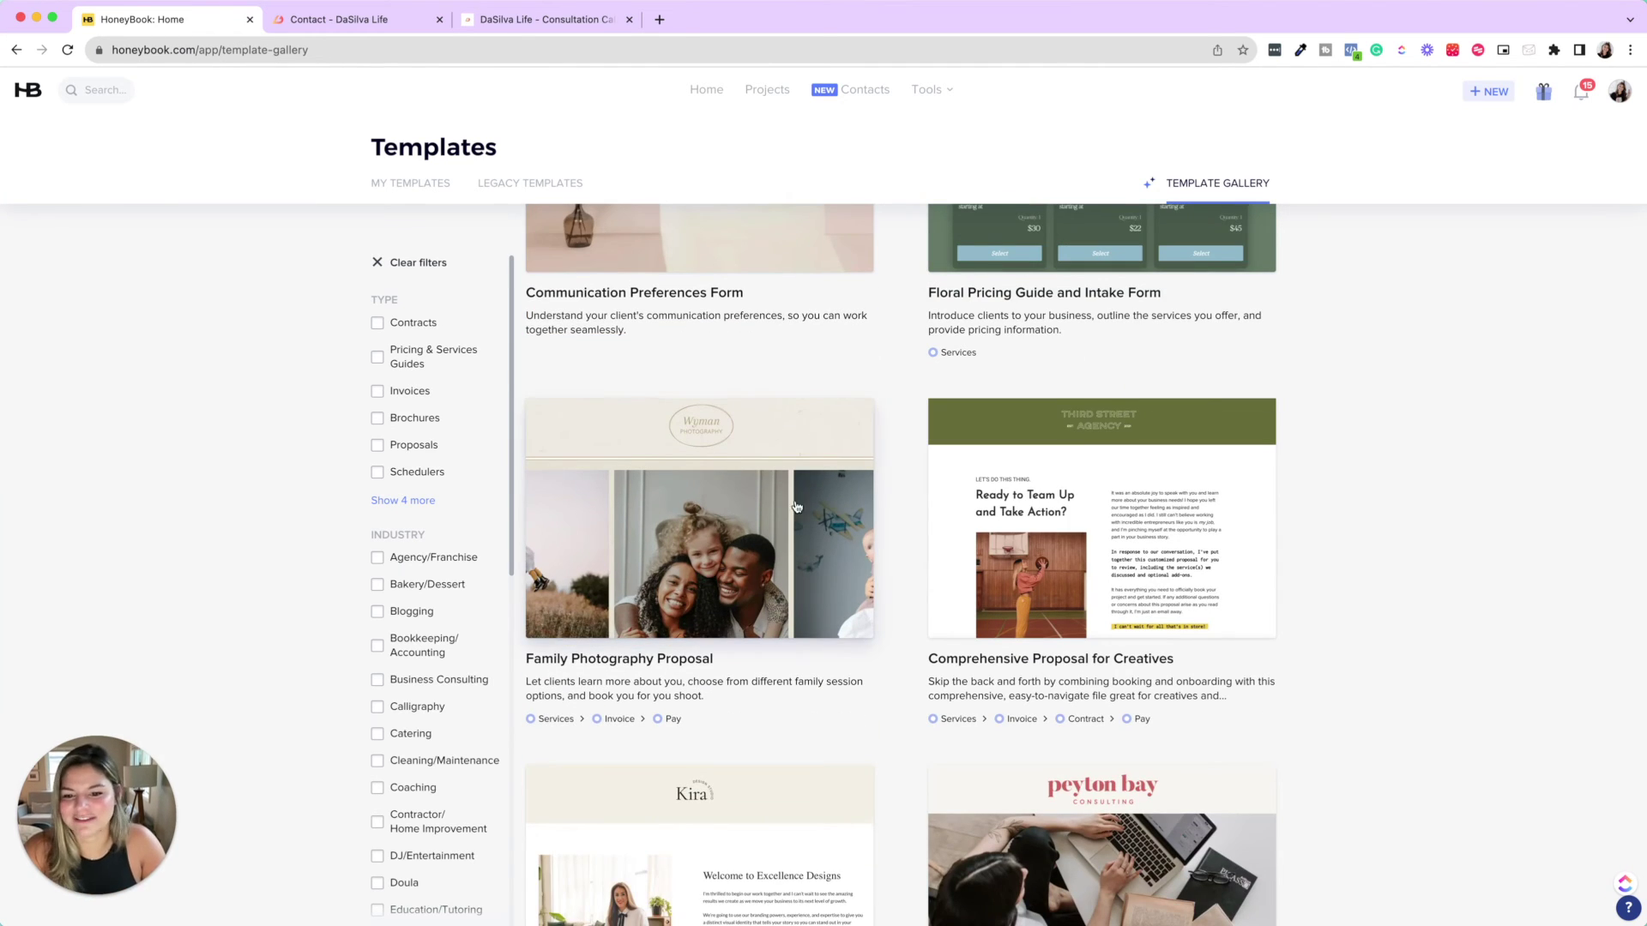
scroll(652, 470, "down", 1)
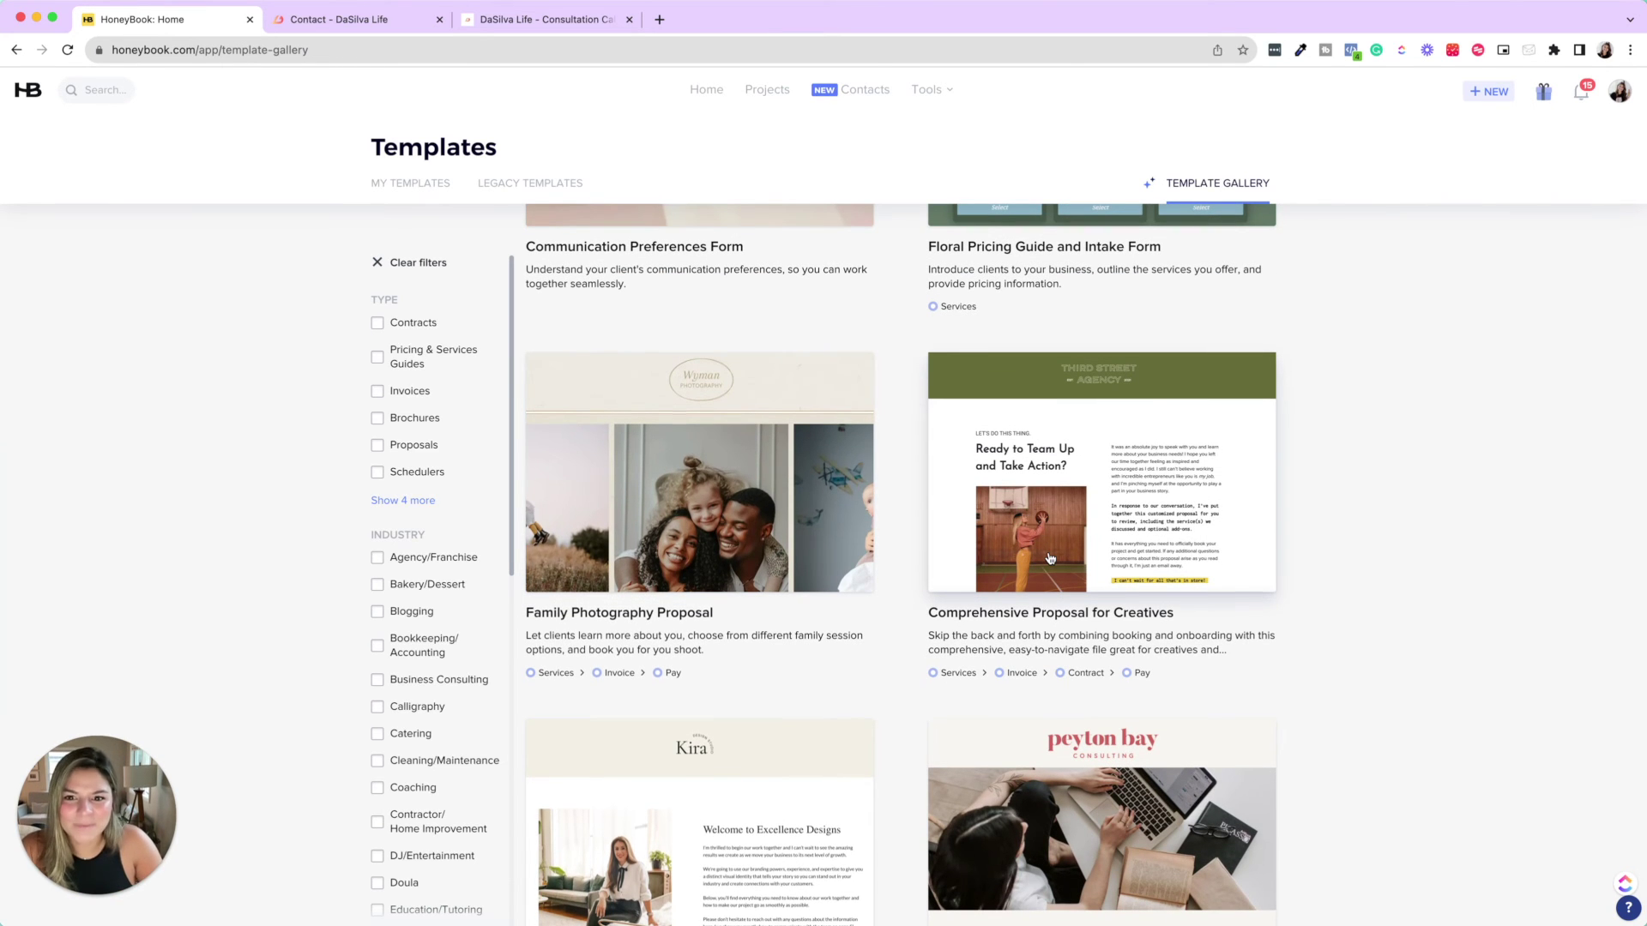
scroll(1115, 549, "up", 10)
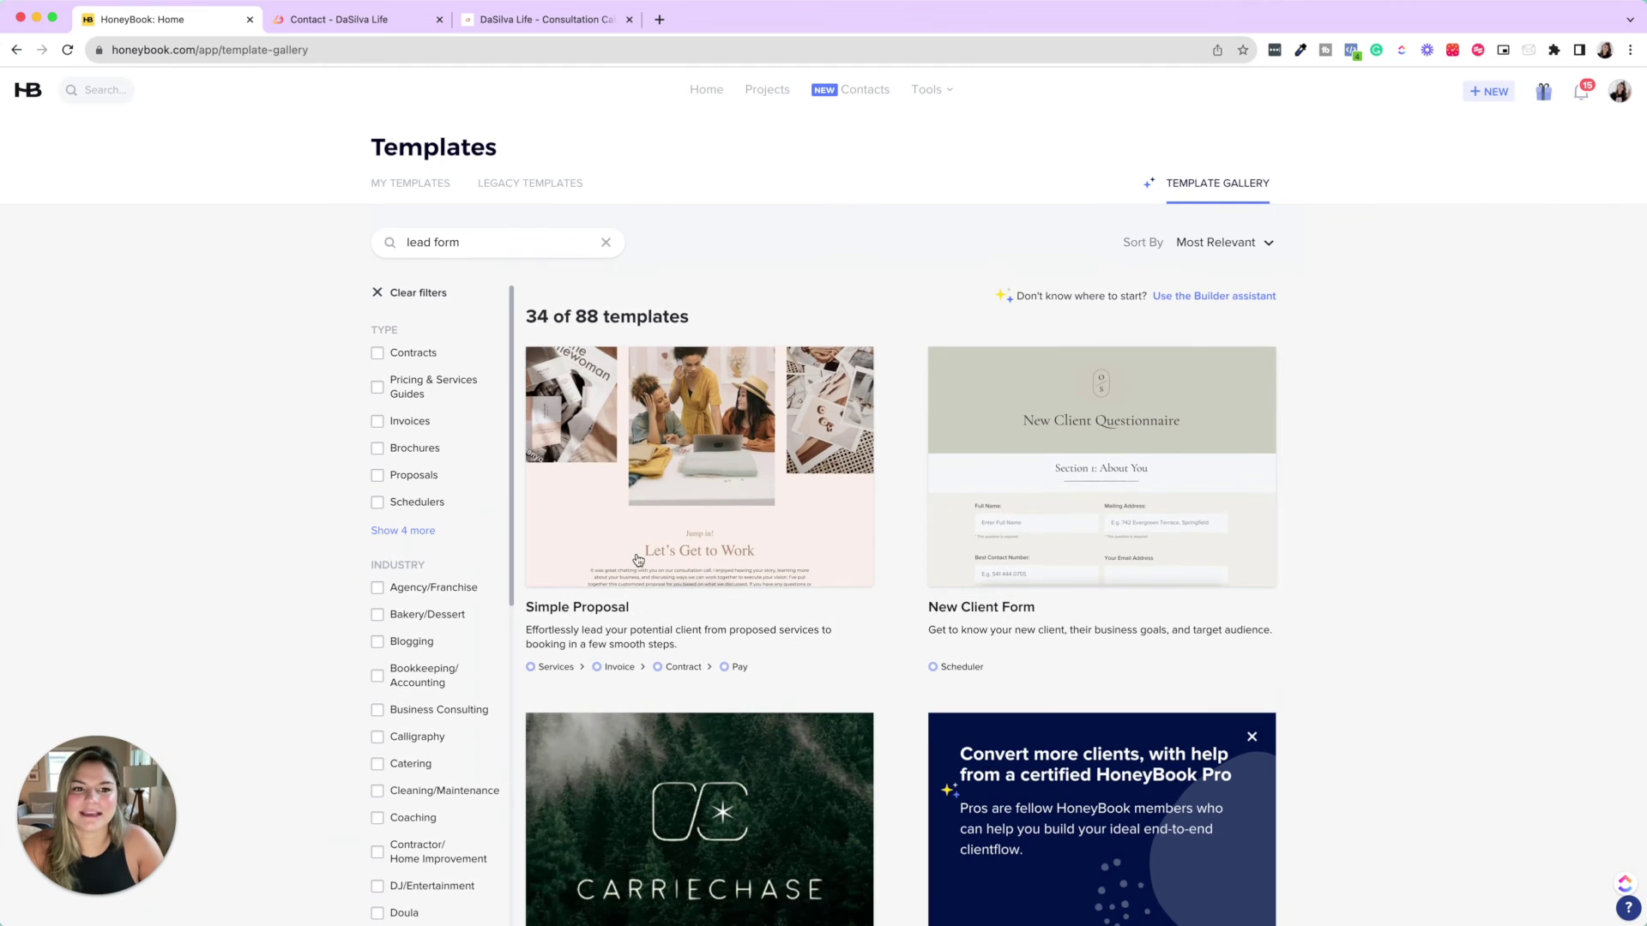
- Show the HoneyBook Tools menu over the 'lead form' Template Gallery results
left_click(925, 93)
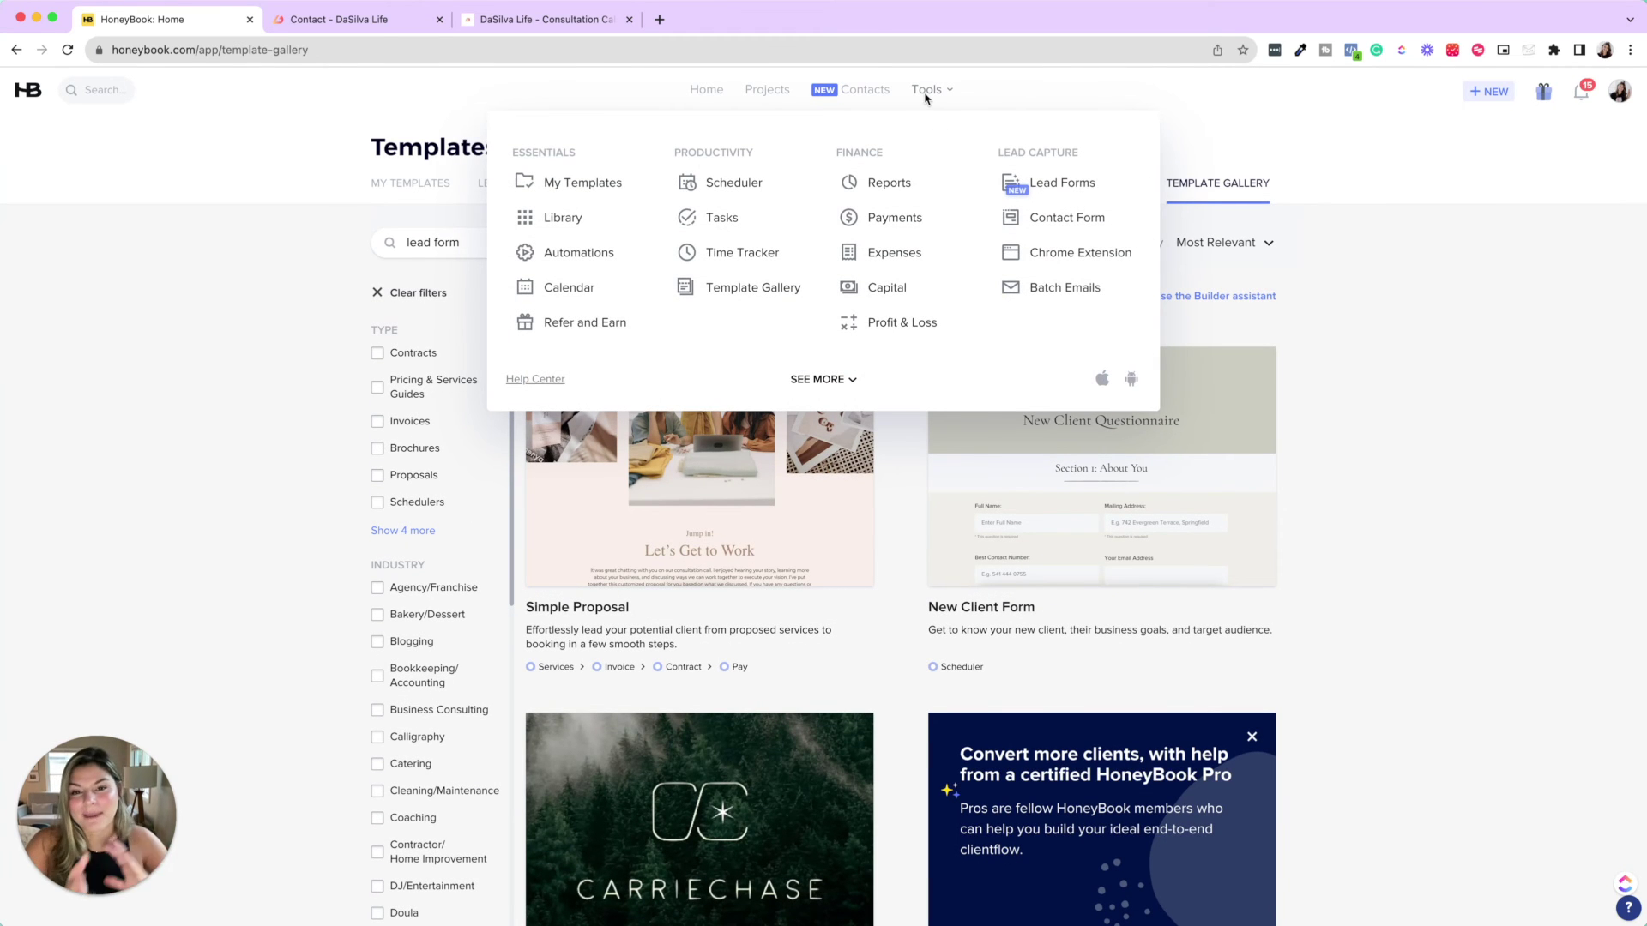